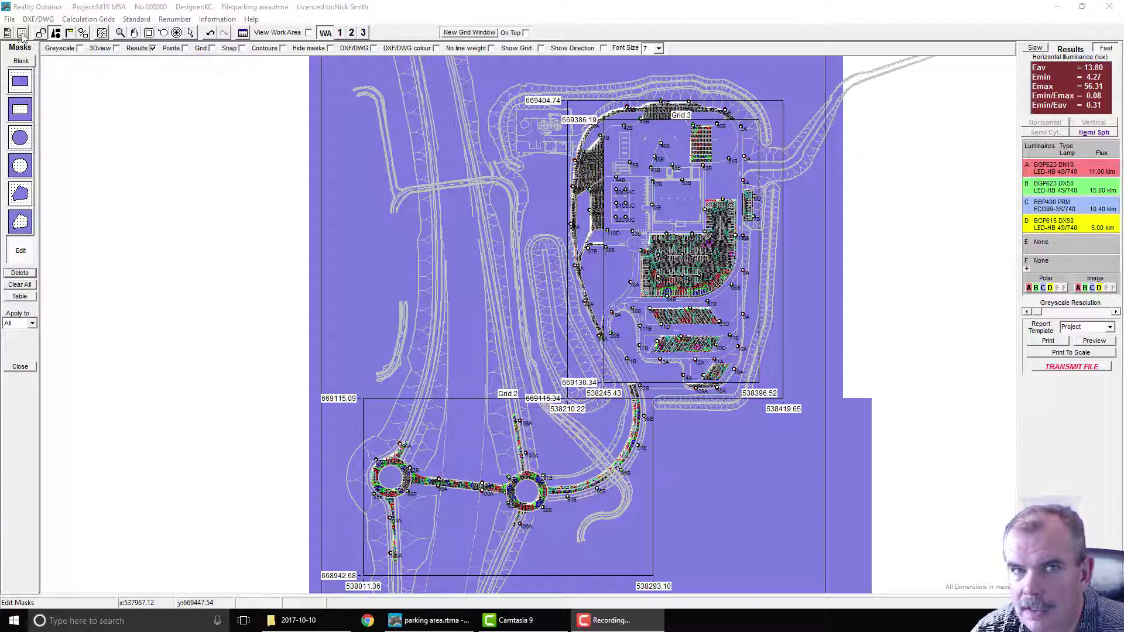
- Switch to Grid 3 and delete its first mask and the small top-right mask
click(363, 33)
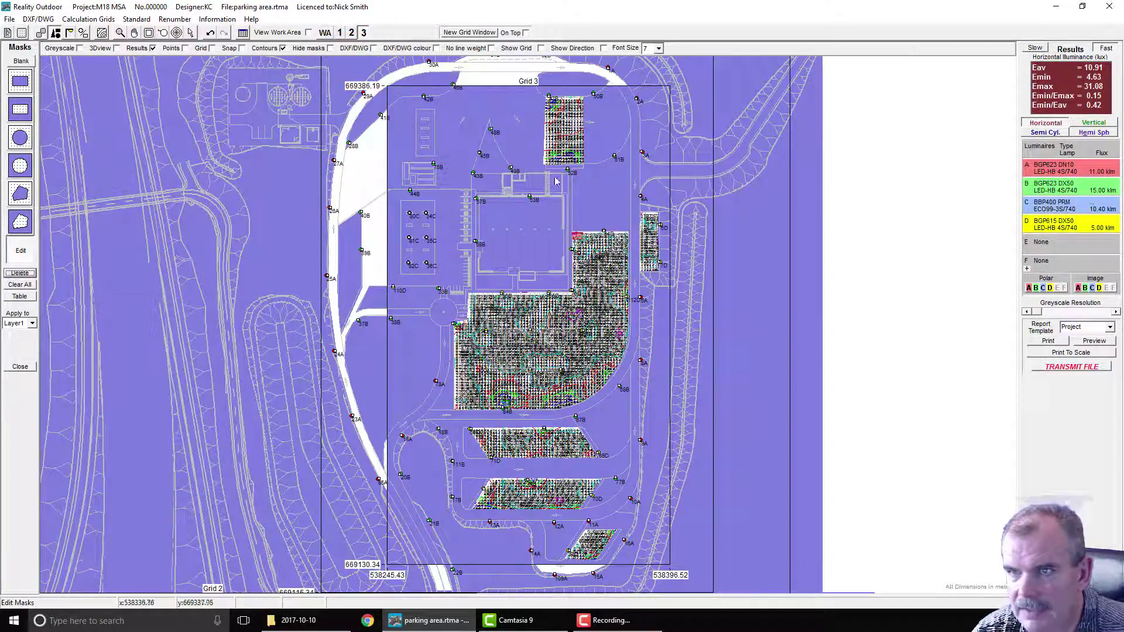
click(20, 273)
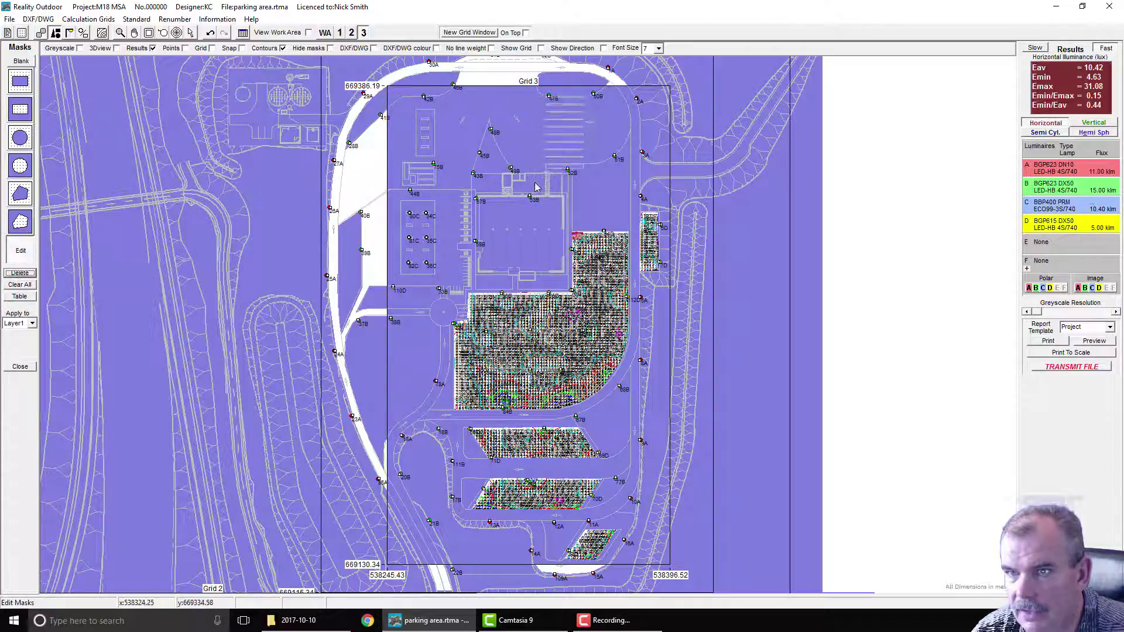
click(660, 220)
click(23, 272)
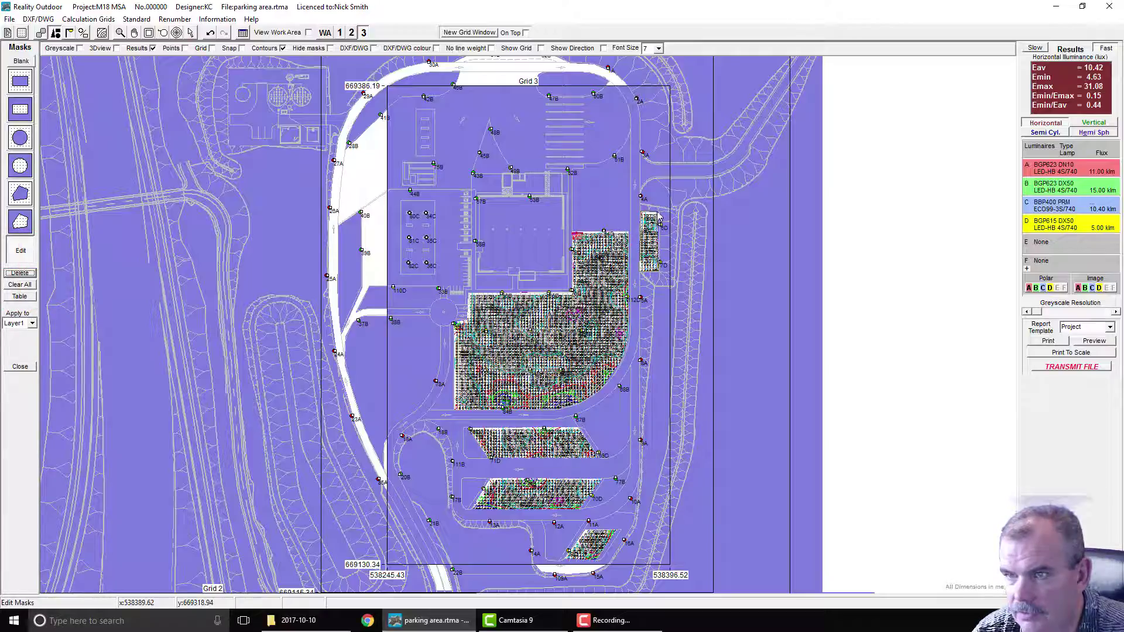
click(28, 274)
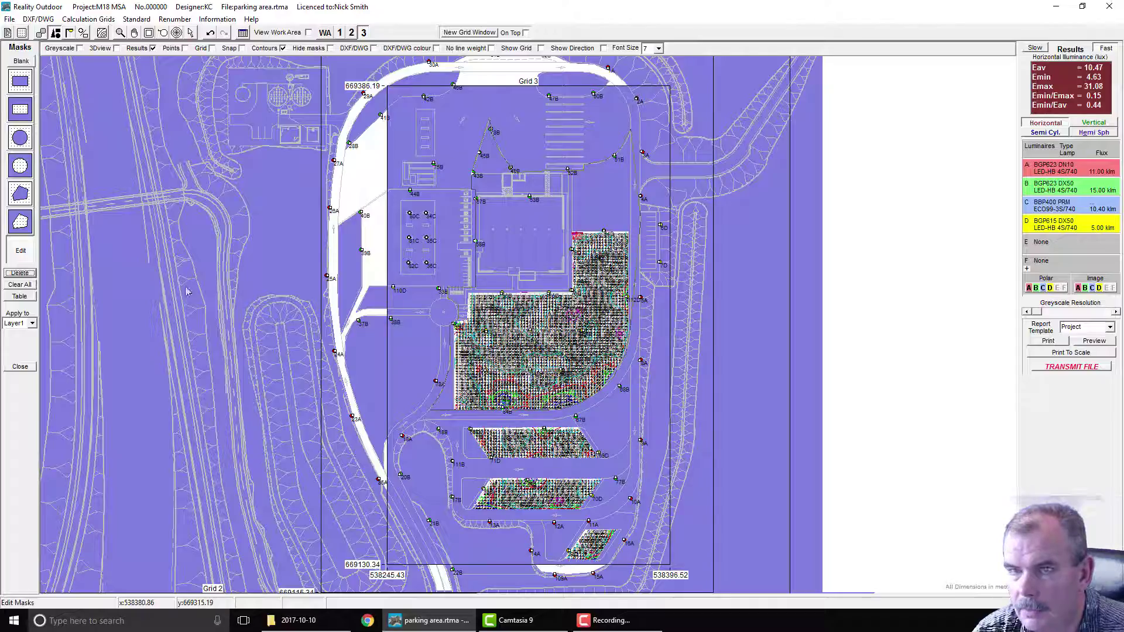
- Delete the remaining hatched masks over the car park, including the large and middle ones
click(20, 273)
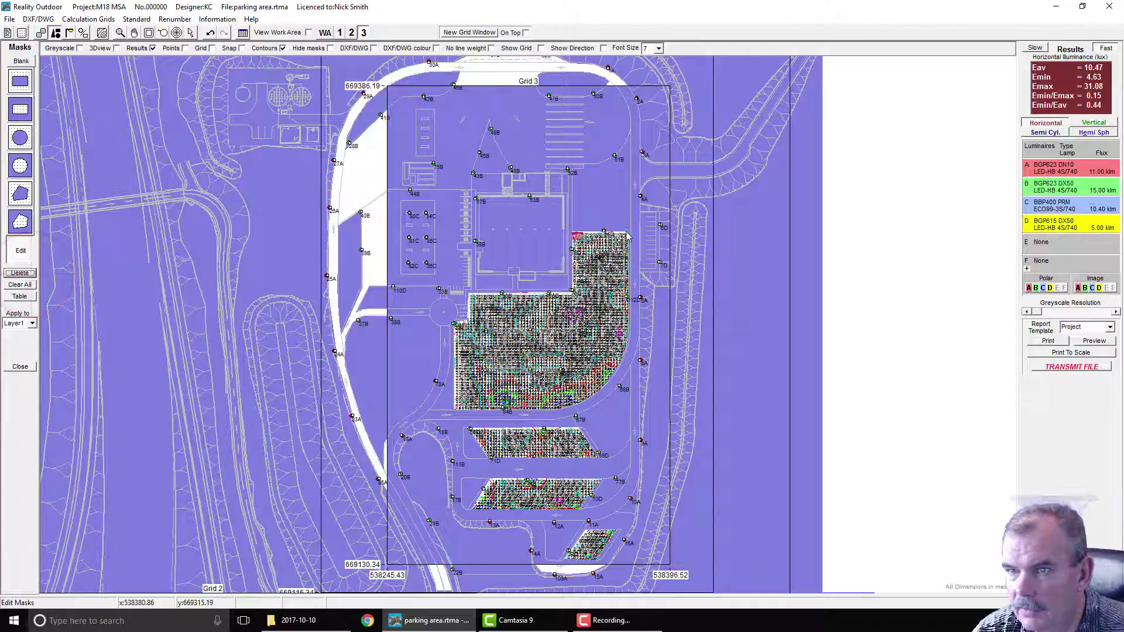
click(20, 273)
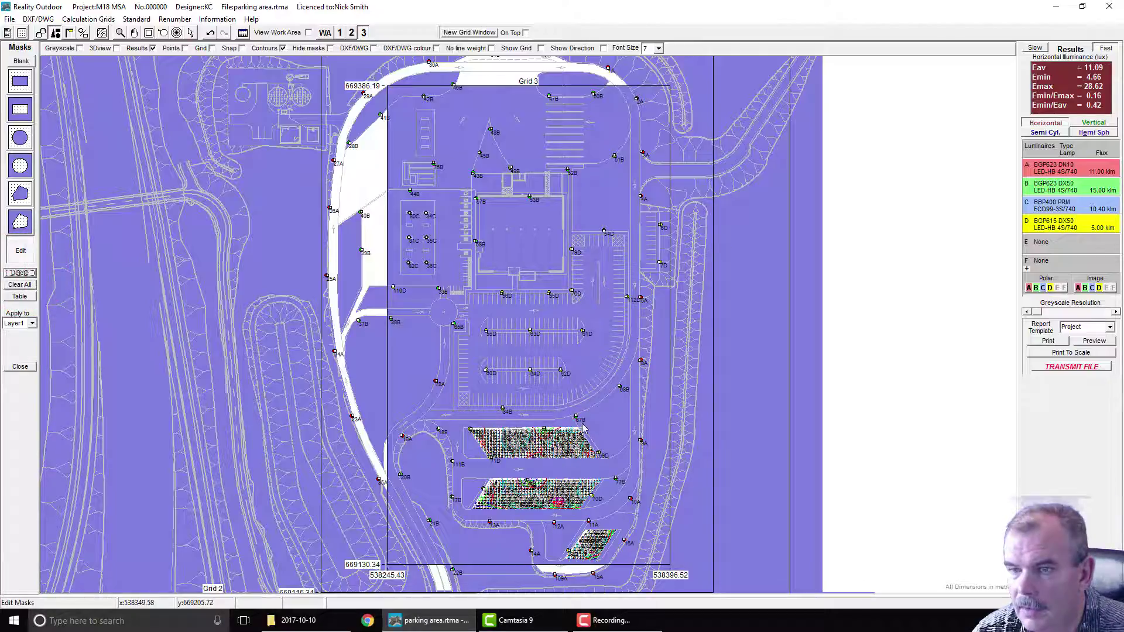
click(21, 272)
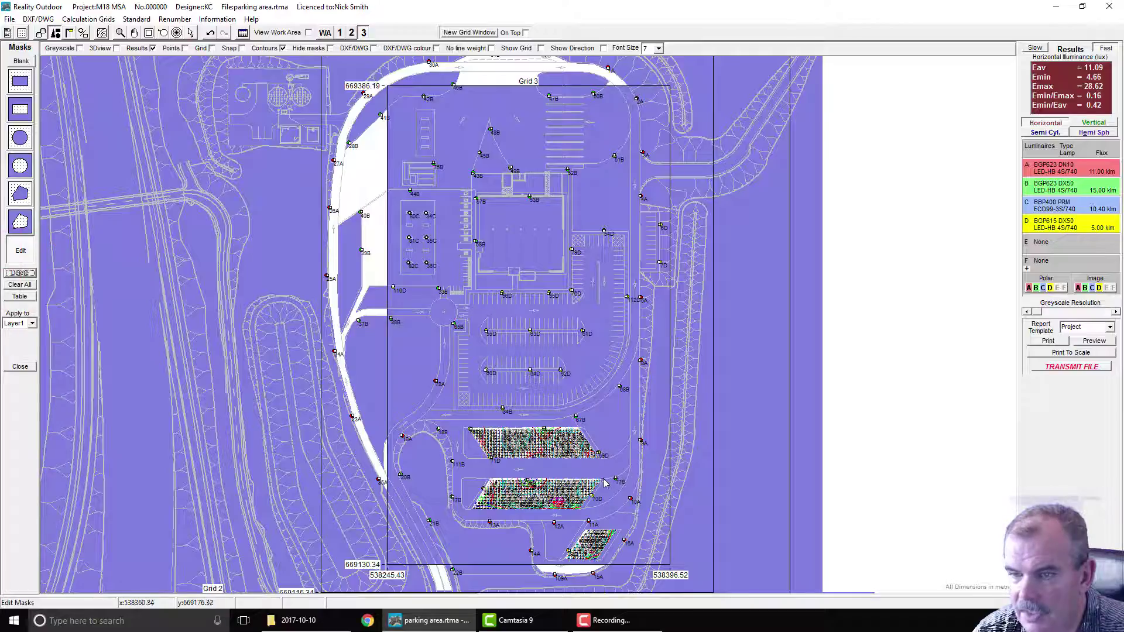
click(21, 274)
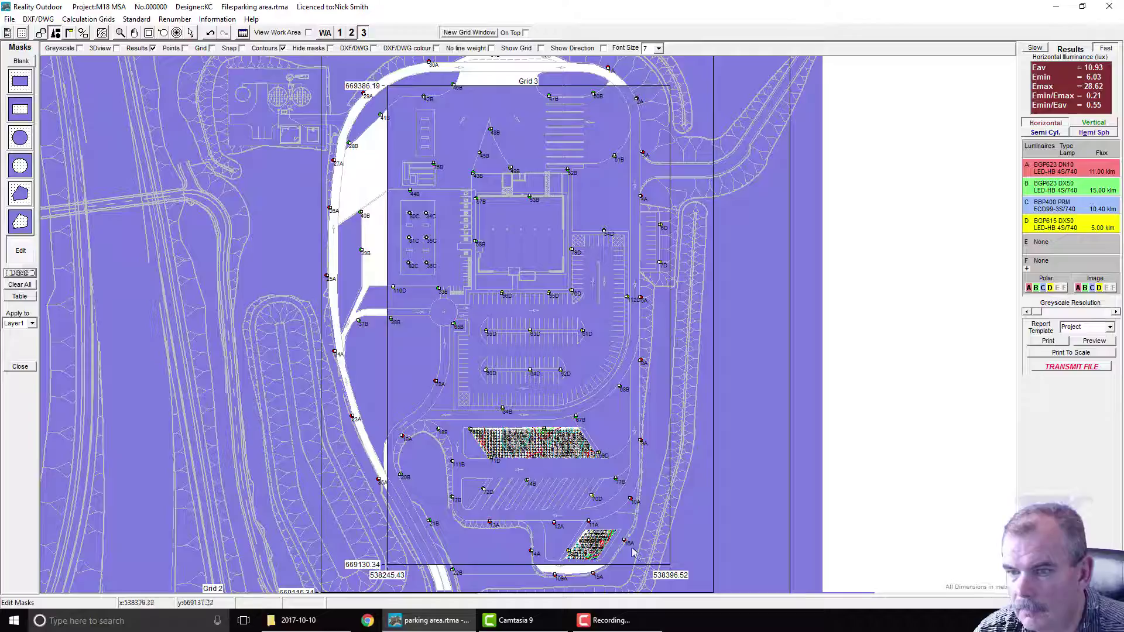
click(19, 272)
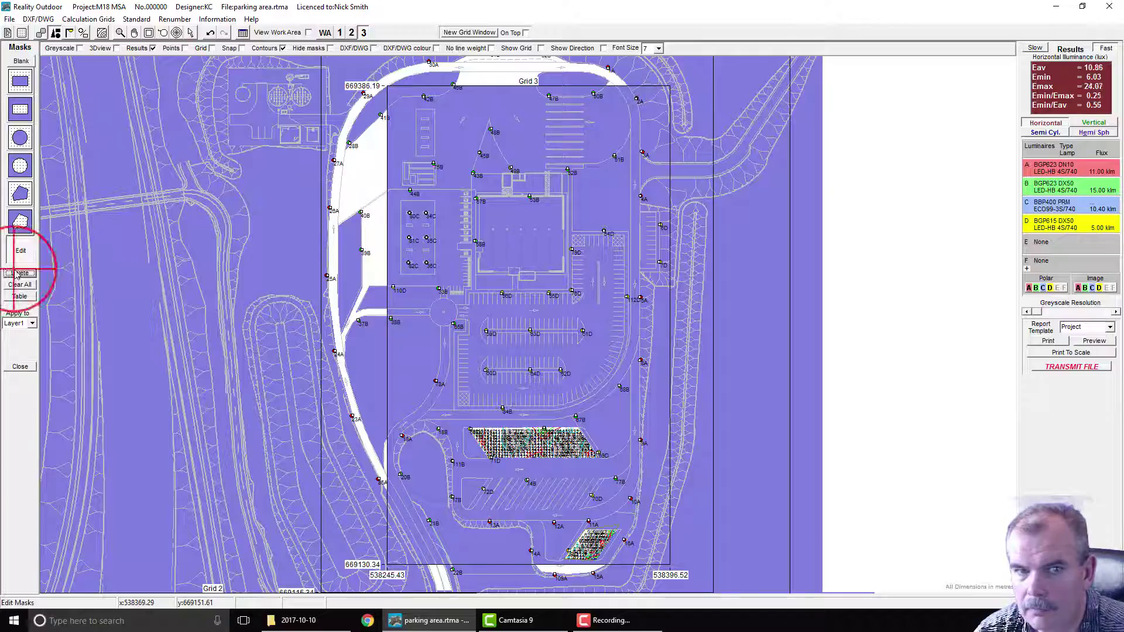
click(592, 541)
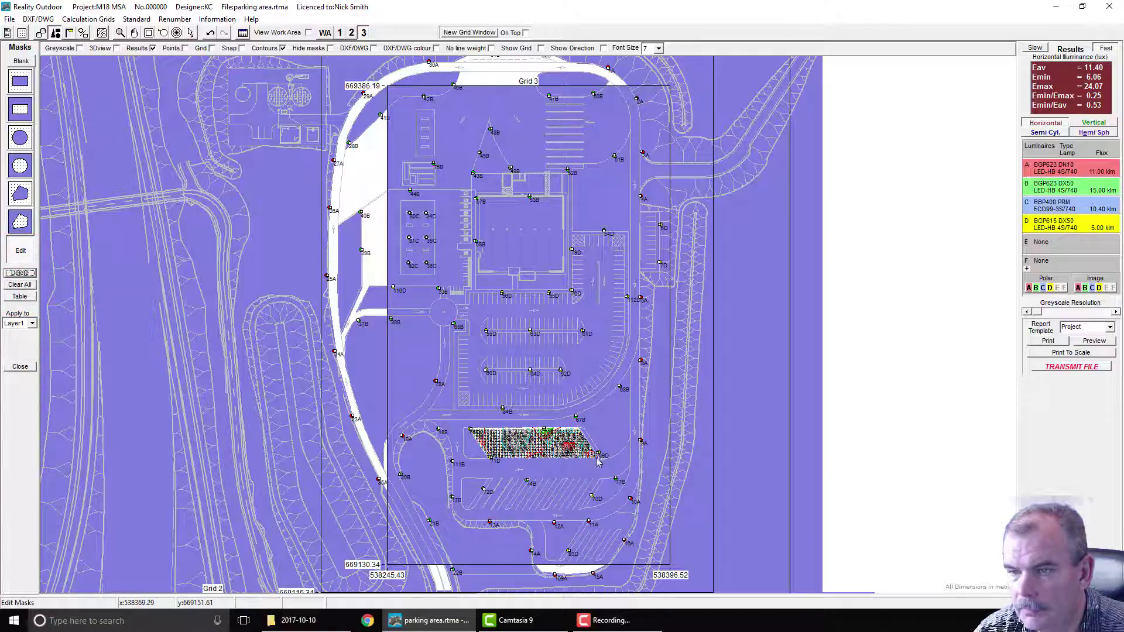
click(598, 460)
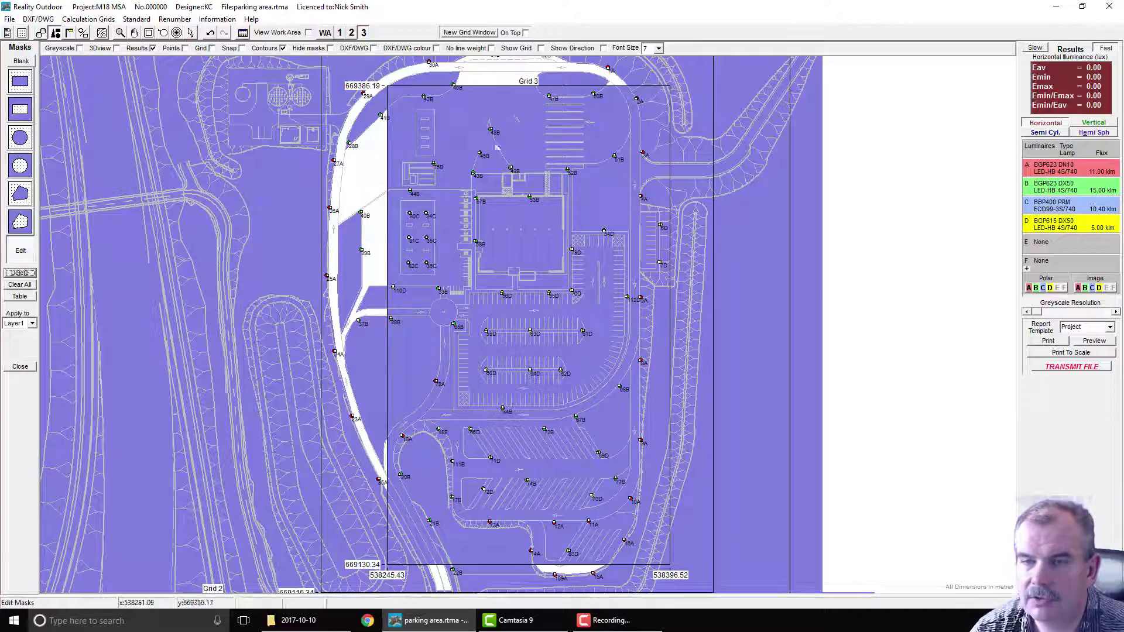
- Delete the old Grid 3 from the area and grid settings
click(21, 33)
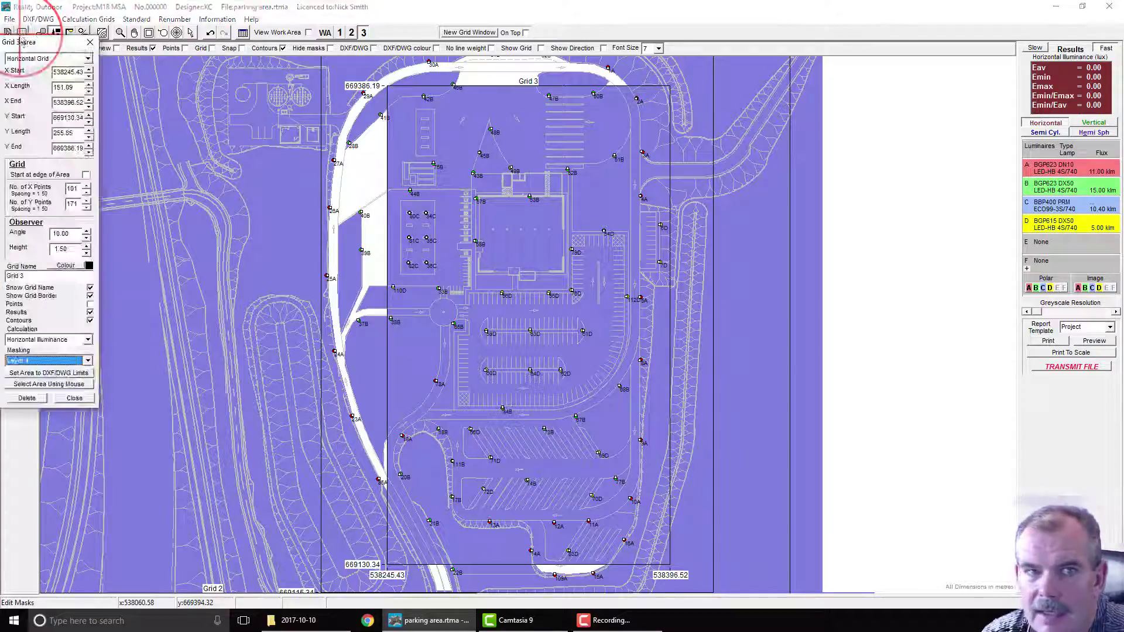
click(32, 400)
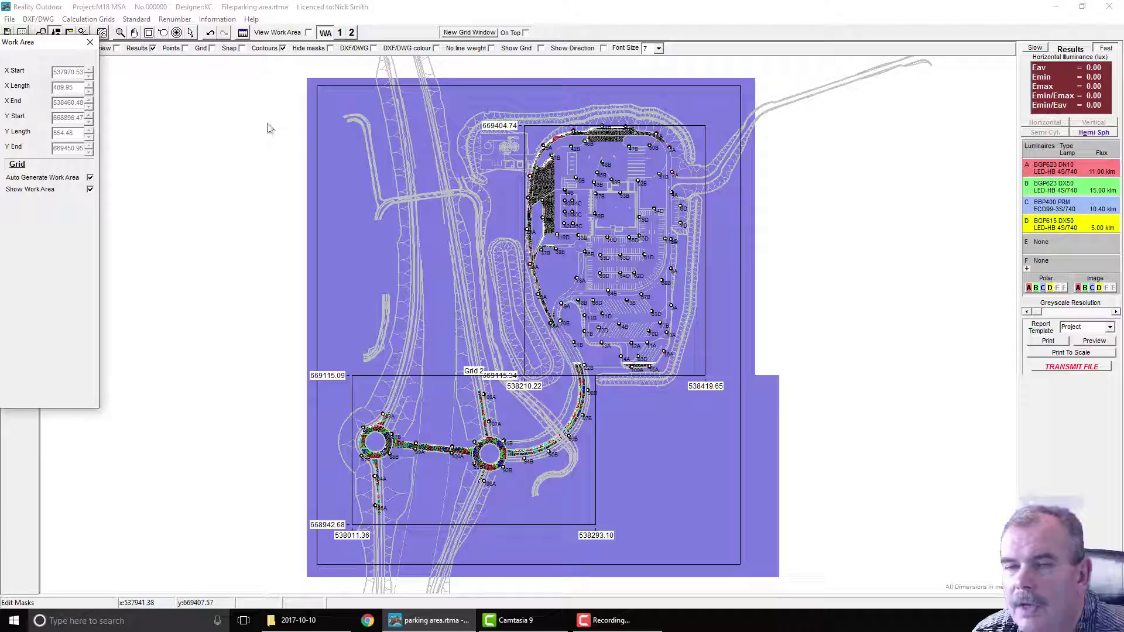
click(89, 43)
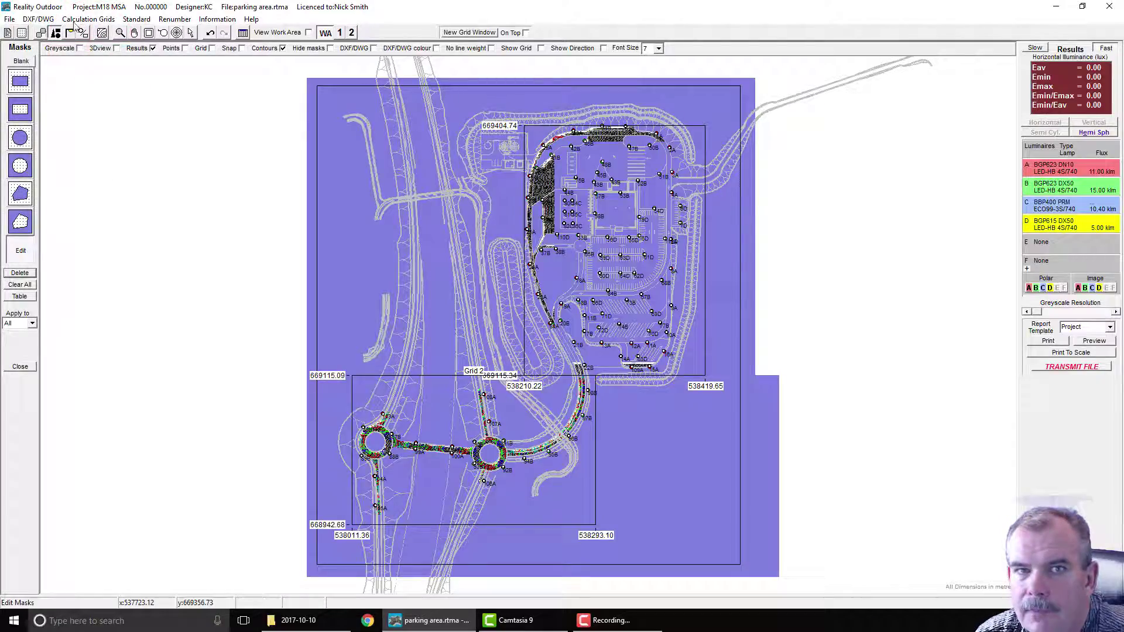
- Create a new 25.00 × 25.00 horizontal-illuminance grid with 25 × 25 points
click(86, 20)
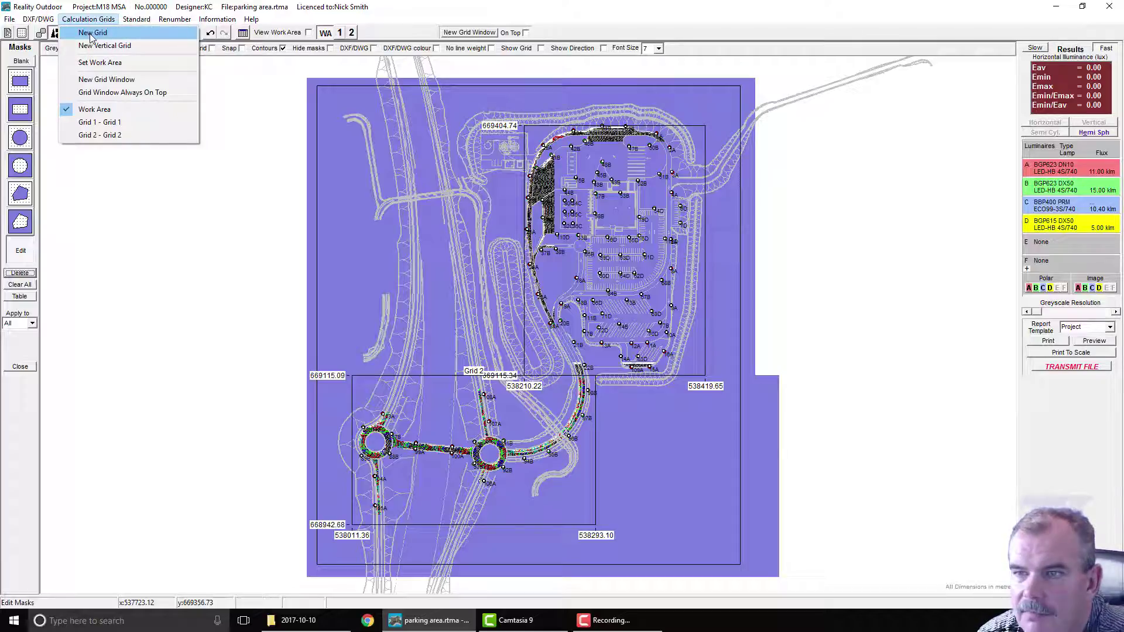
click(92, 32)
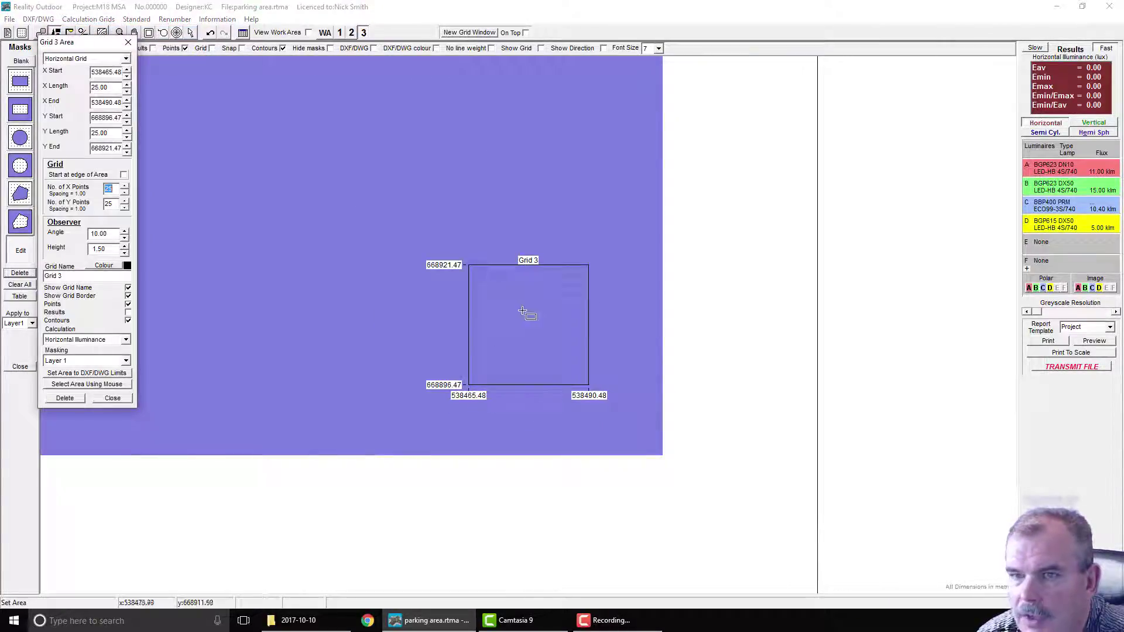
scroll(519, 311, down, 3)
- Draw the new grid's area over the parking bays and name it Fuel
mouse_move(703, 530)
mouse_down()
mouse_move(450, 242)
mouse_move(582, 314)
mouse_move(578, 450)
mouse_up()
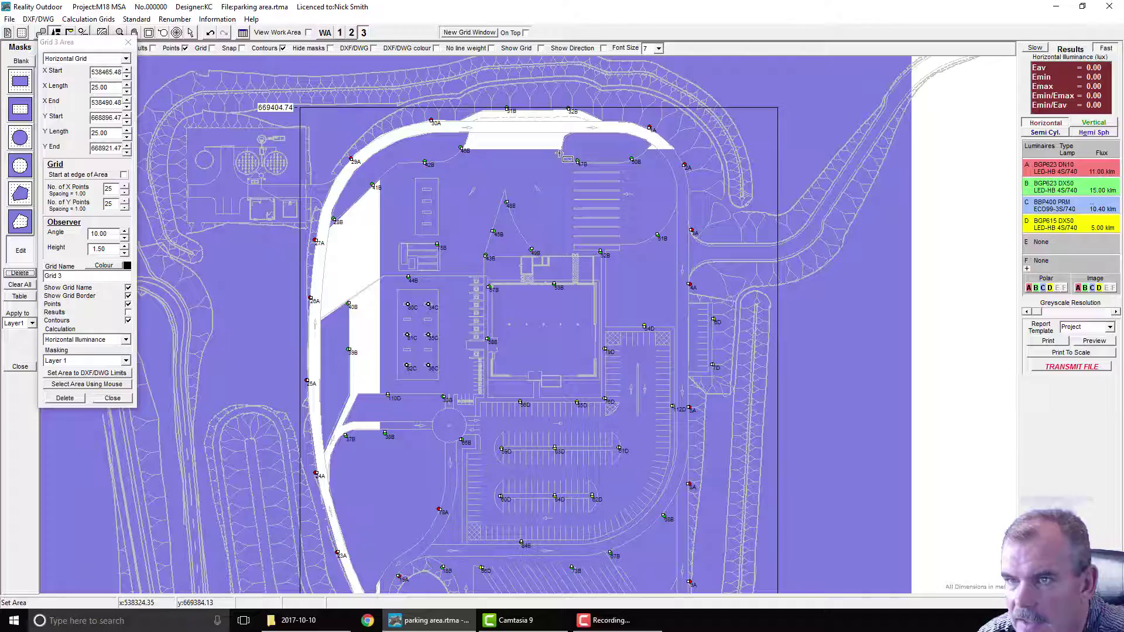
drag(547, 146, 646, 258)
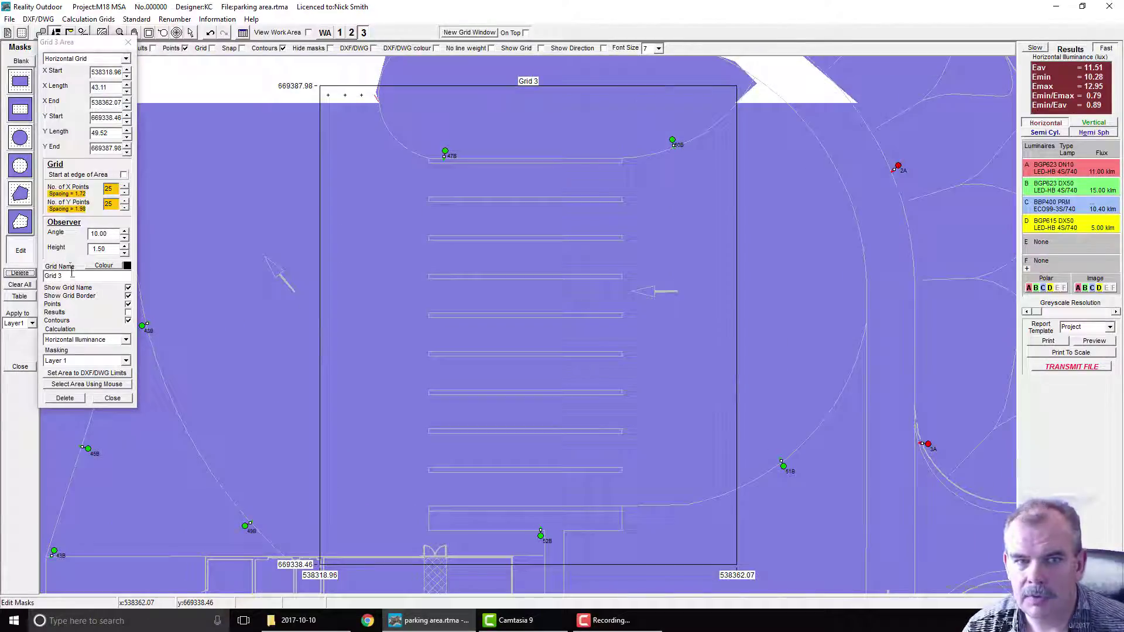
drag(72, 273, 3, 273)
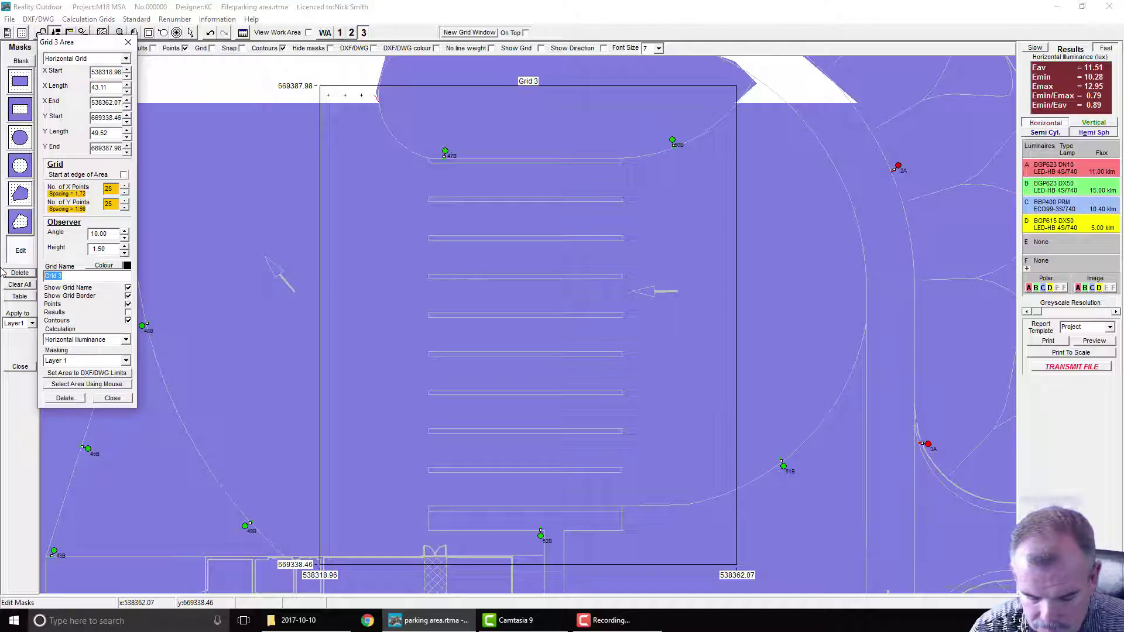
text(Fuel)
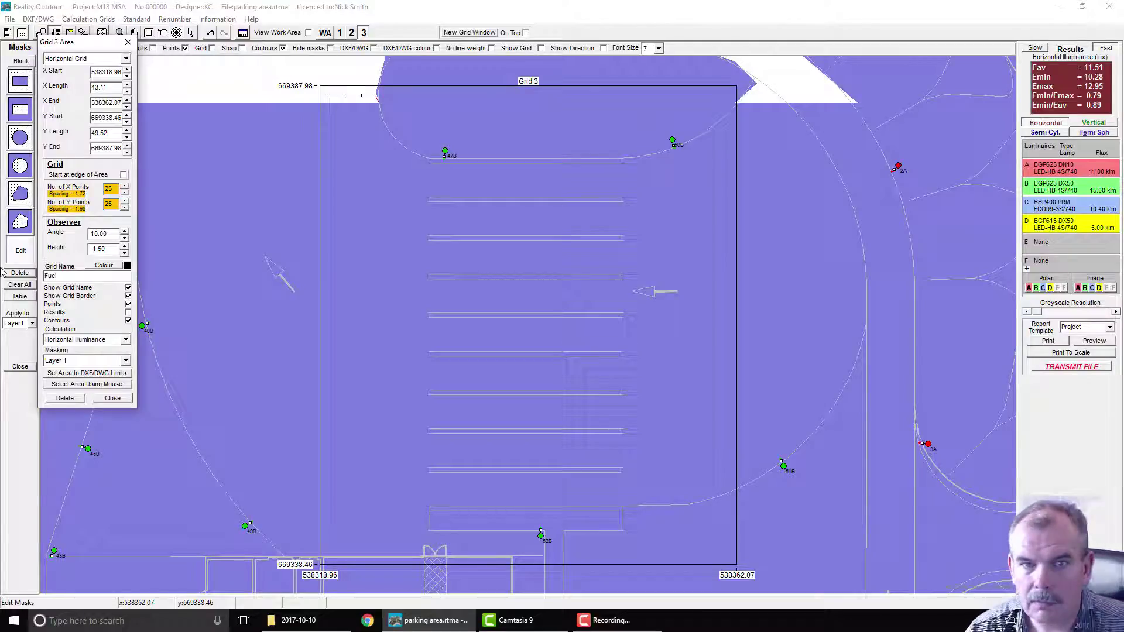
- Give the Fuel grid 29 X points and 34 Y points
click(125, 186)
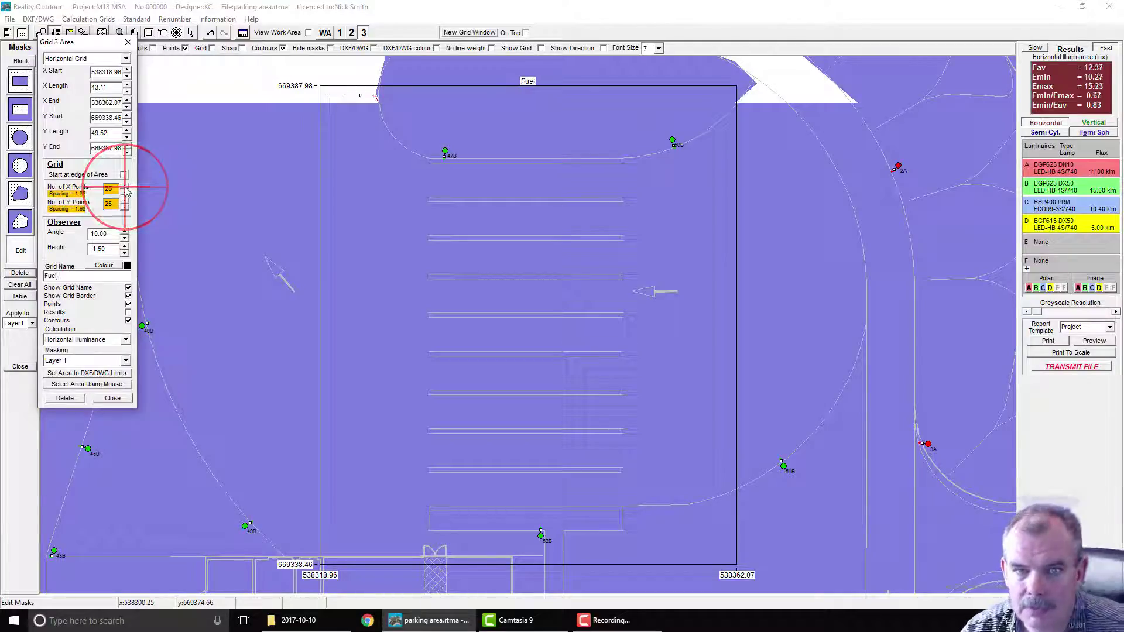
click(125, 186)
click(125, 187)
click(125, 186)
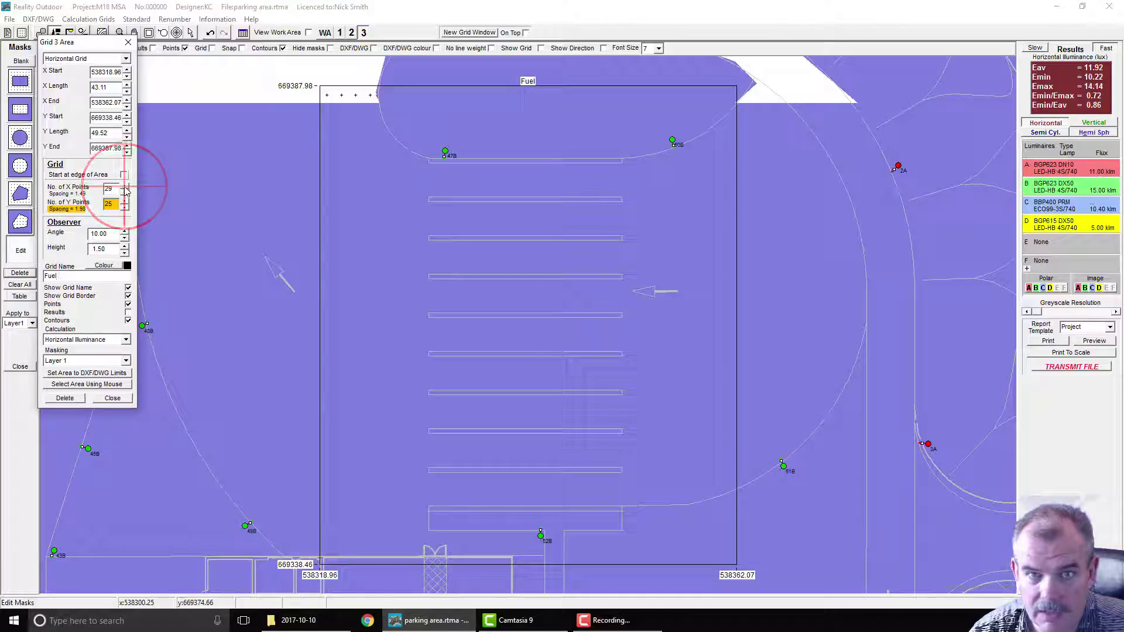
click(124, 202)
click(124, 202)
click(125, 201)
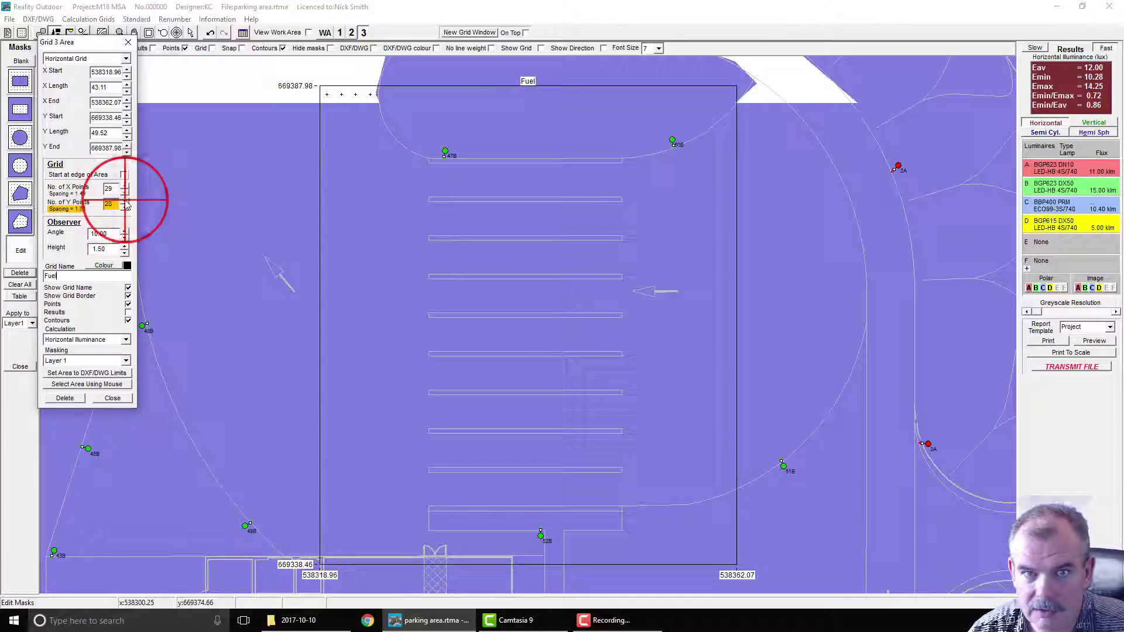
click(125, 202)
click(125, 202)
click(125, 201)
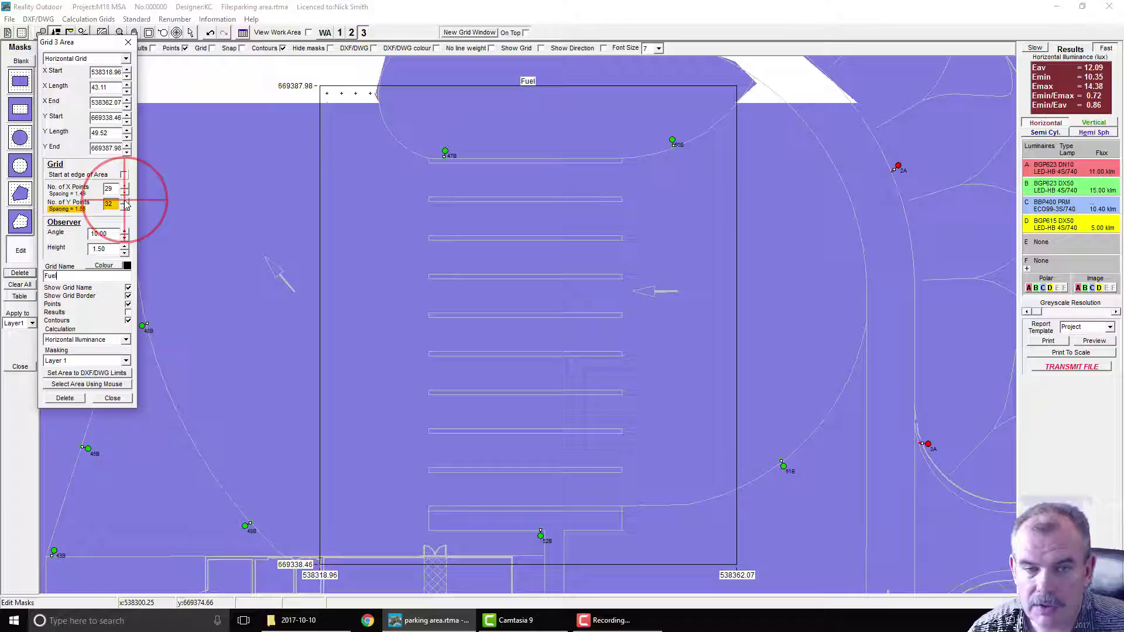
click(125, 201)
click(125, 201)
click(125, 201)
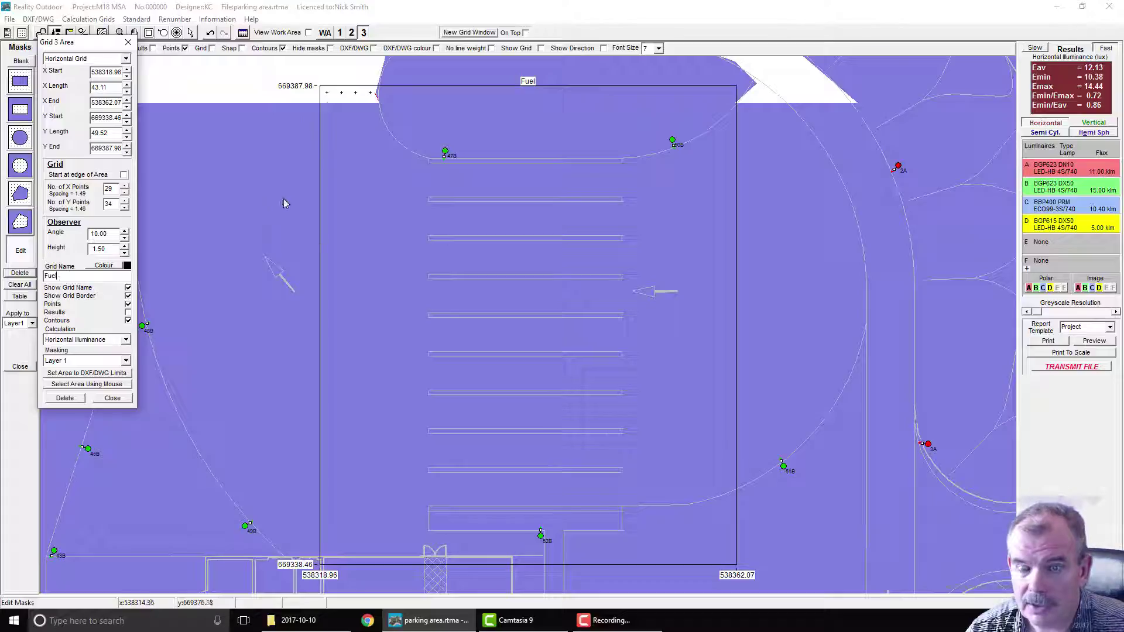
click(101, 275)
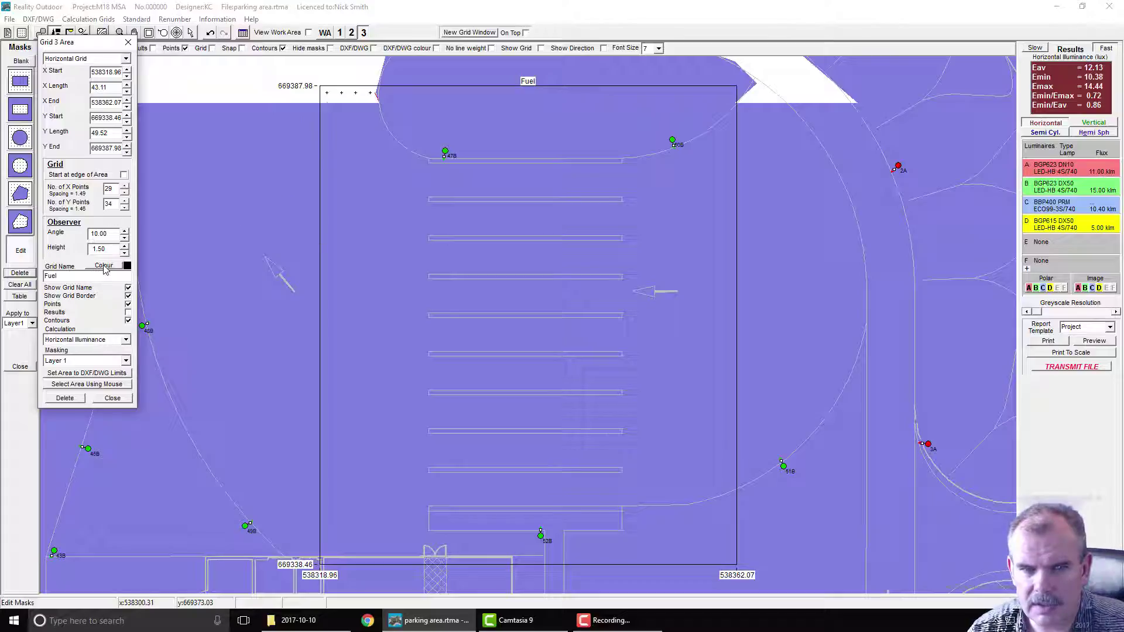
click(105, 267)
- Colour the Fuel grid blue and set its masking to Layer 2
click(518, 181)
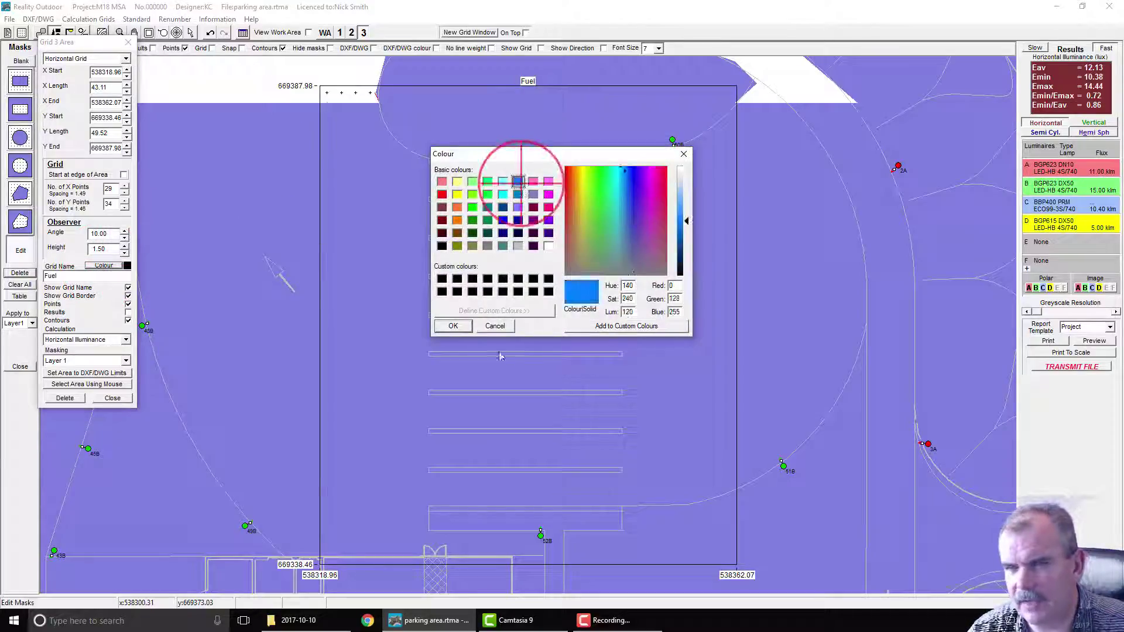
click(453, 326)
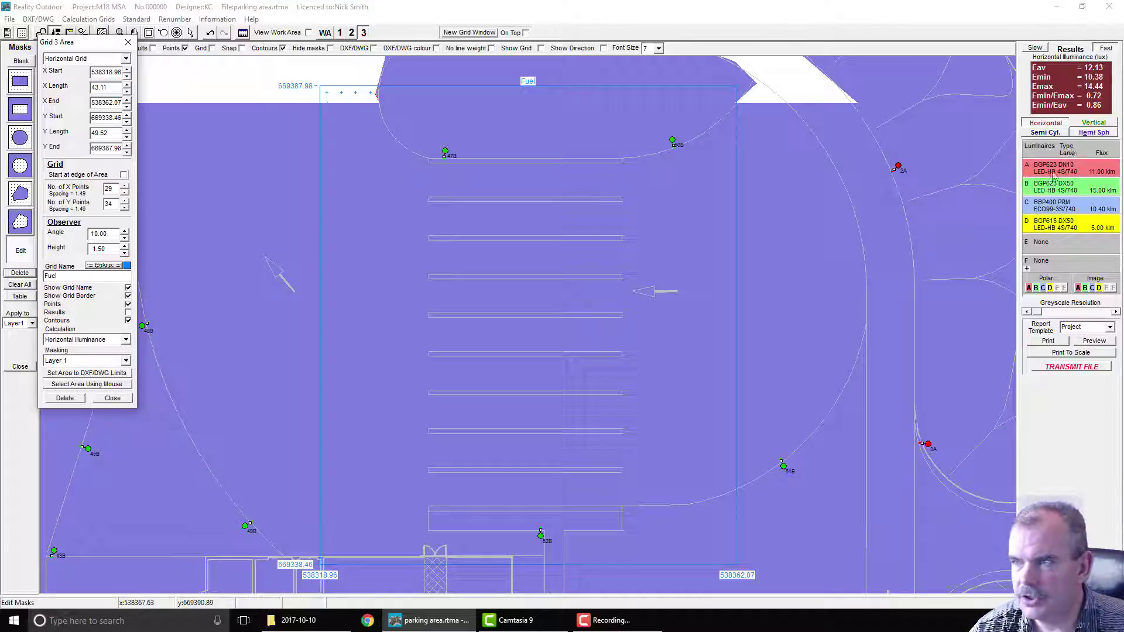
click(85, 361)
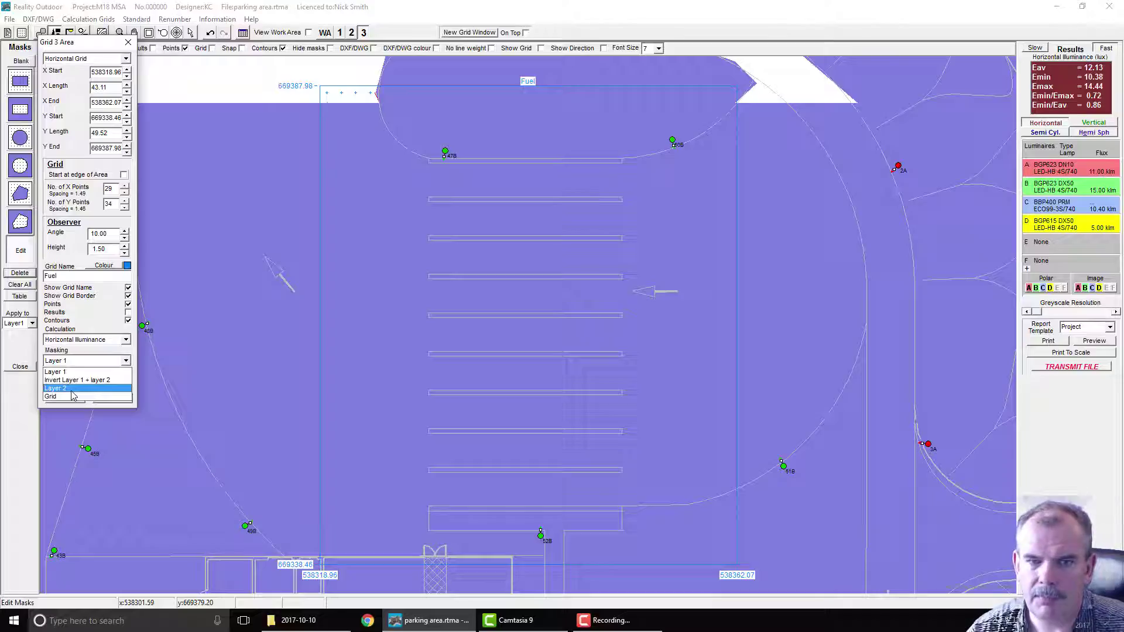
click(71, 389)
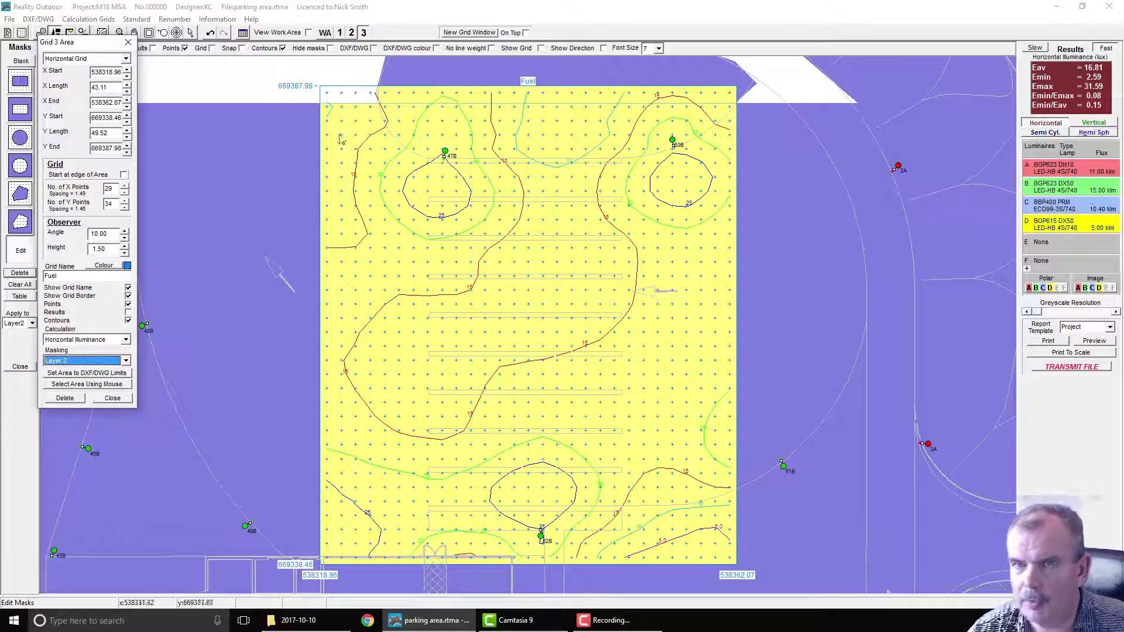
- Show illuminance results and mask out a rectangle covering the whole site
click(128, 42)
click(152, 48)
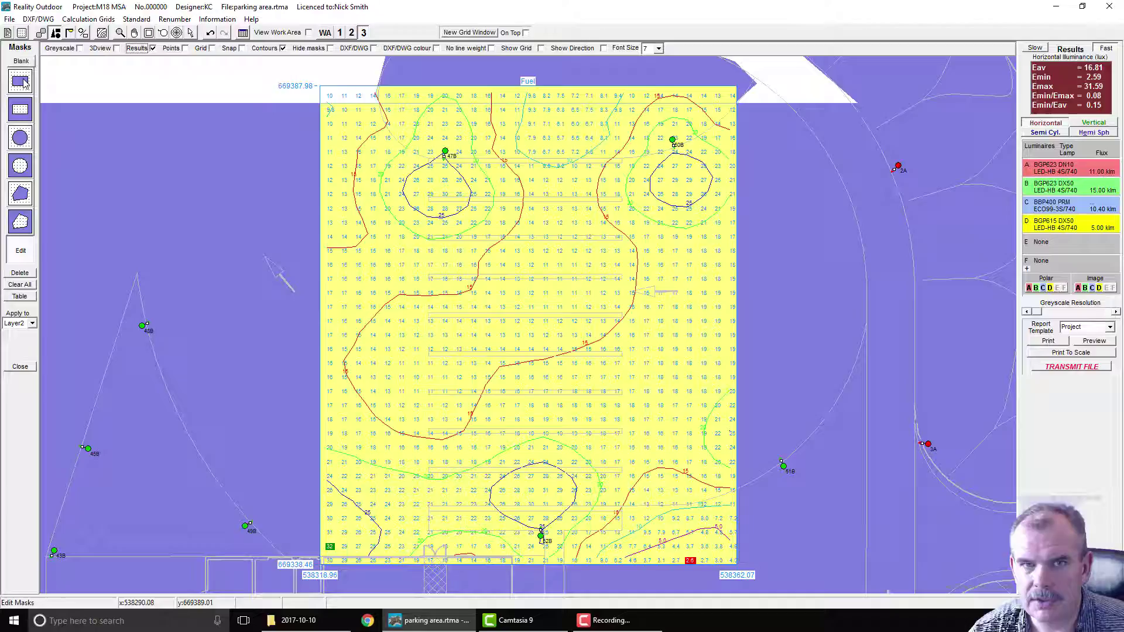
scroll(281, 180, down, 5)
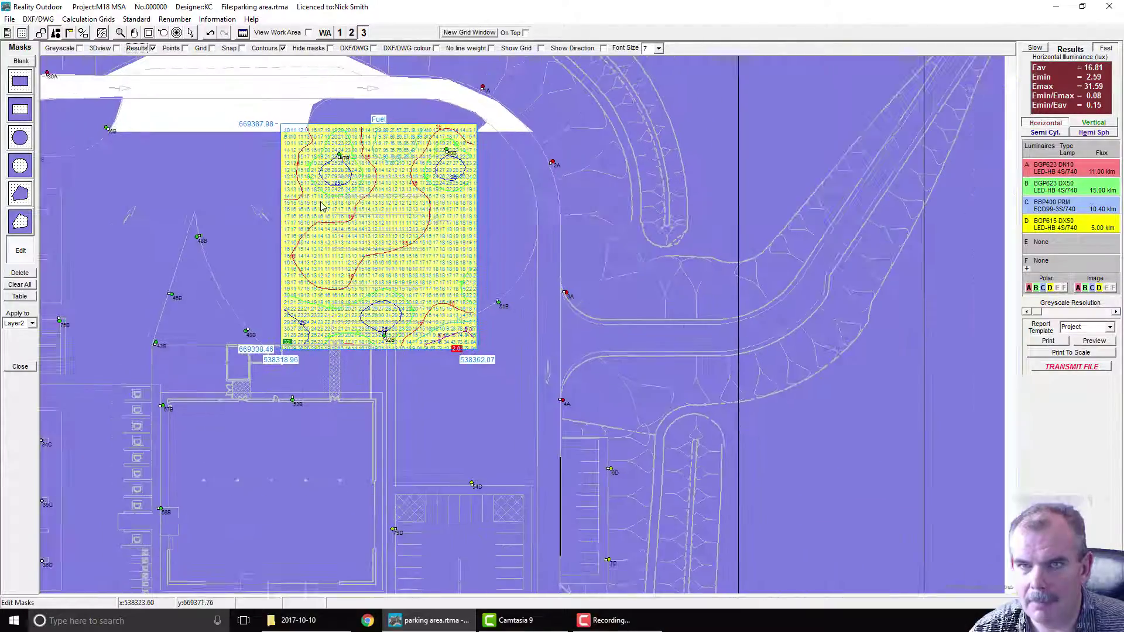
scroll(313, 205, down, 3)
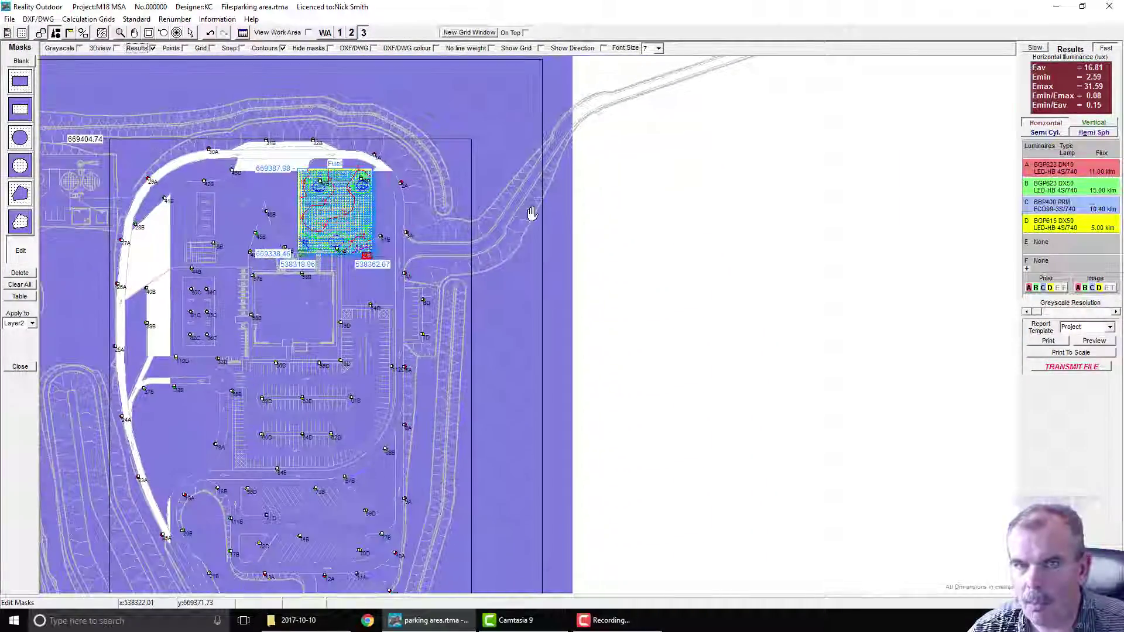
drag(380, 184, 588, 208)
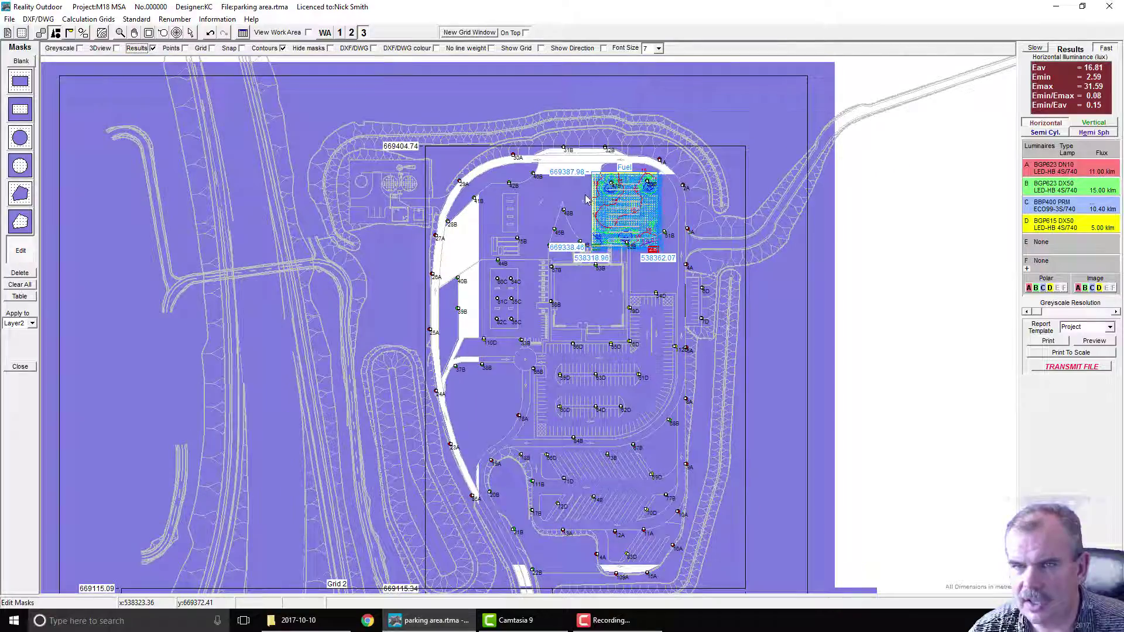
click(21, 83)
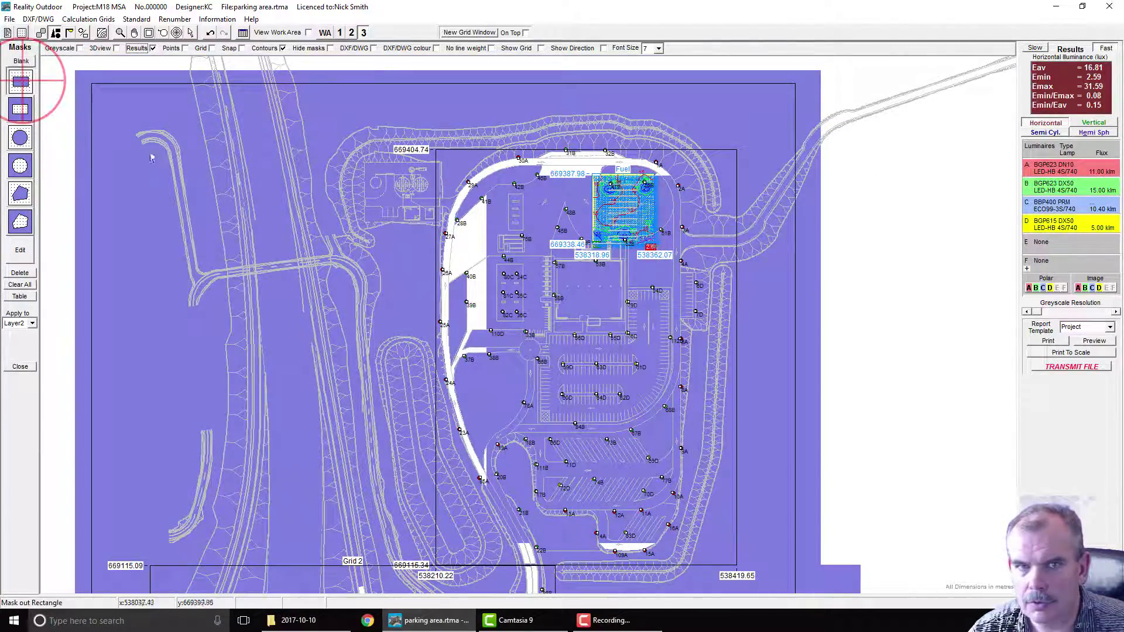
drag(61, 119, 829, 575)
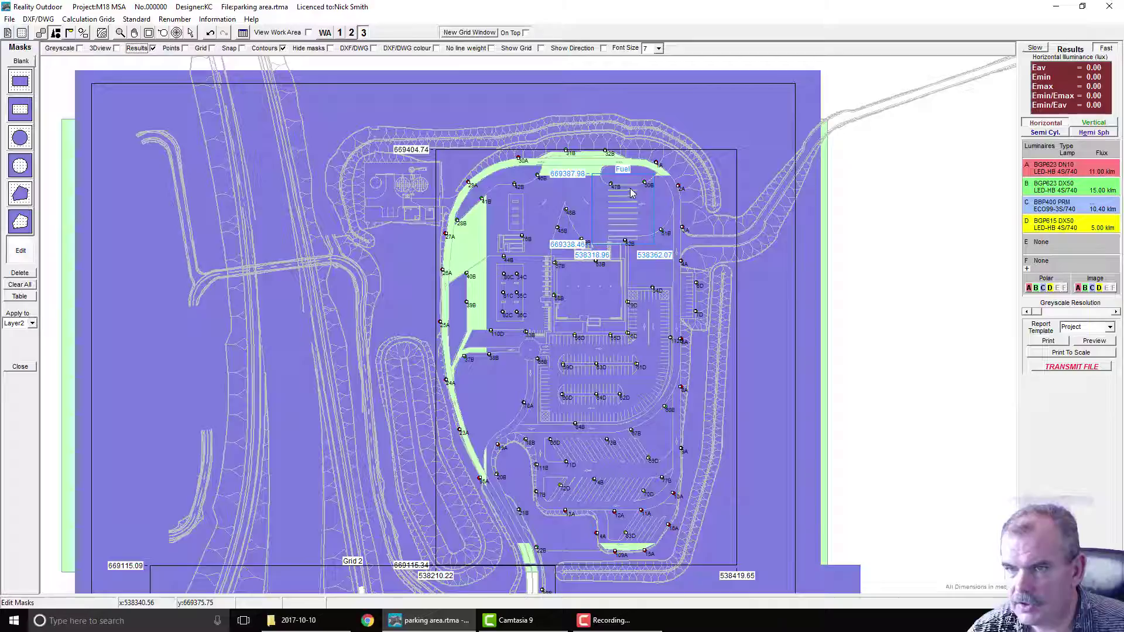
- Mask in a rectangle around the fuel-forecourt parking bays
scroll(664, 234, up, 1)
scroll(664, 234, up, 5)
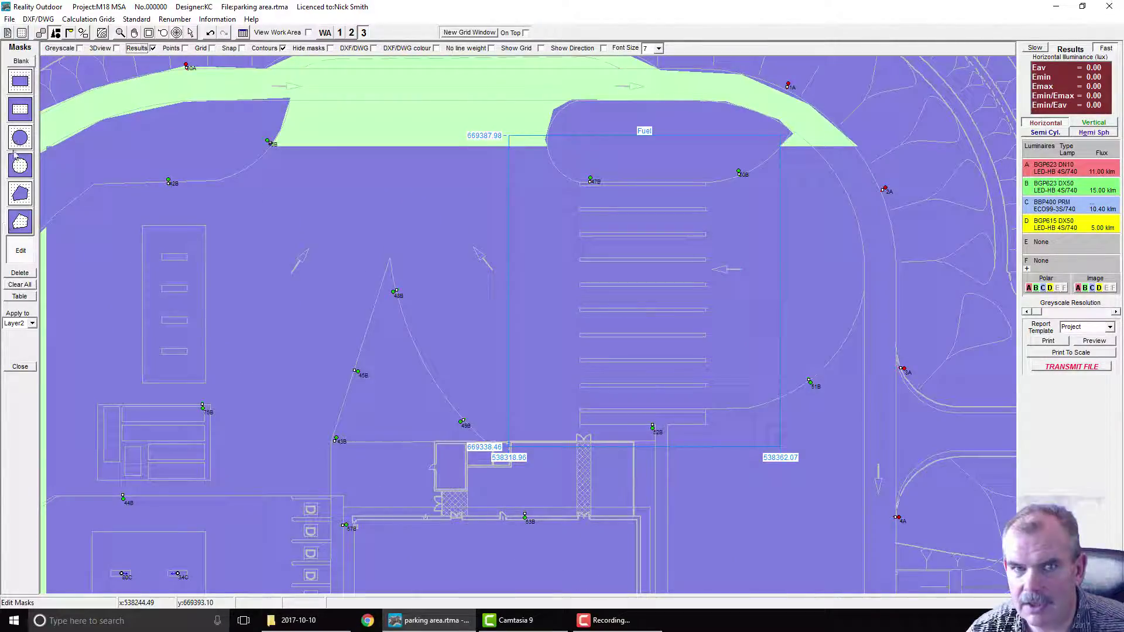
click(20, 114)
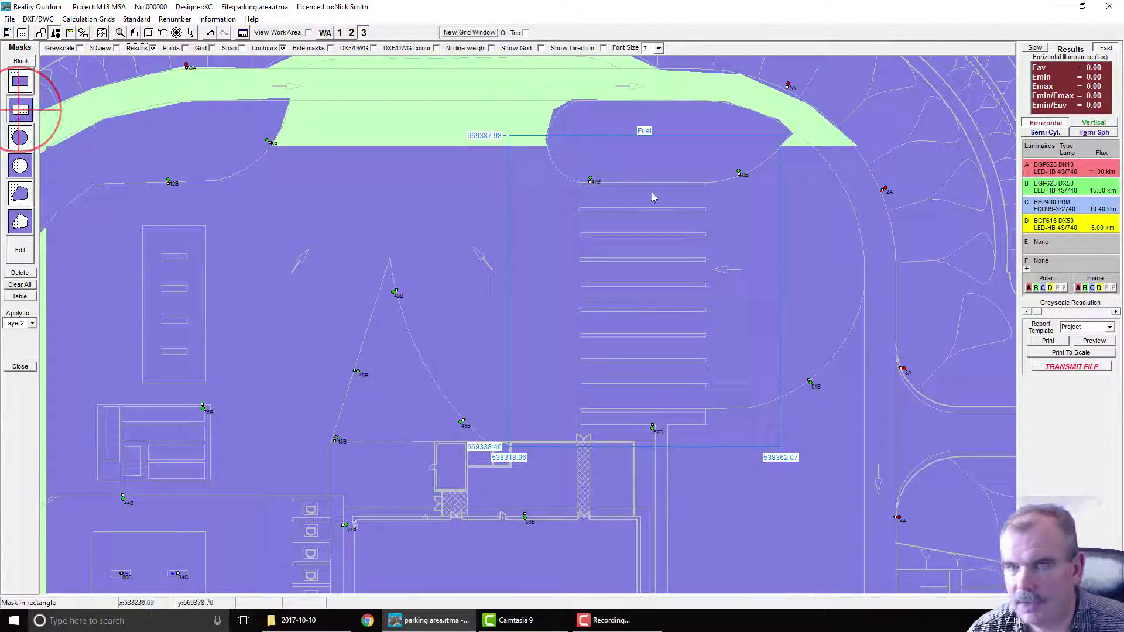
click(578, 181)
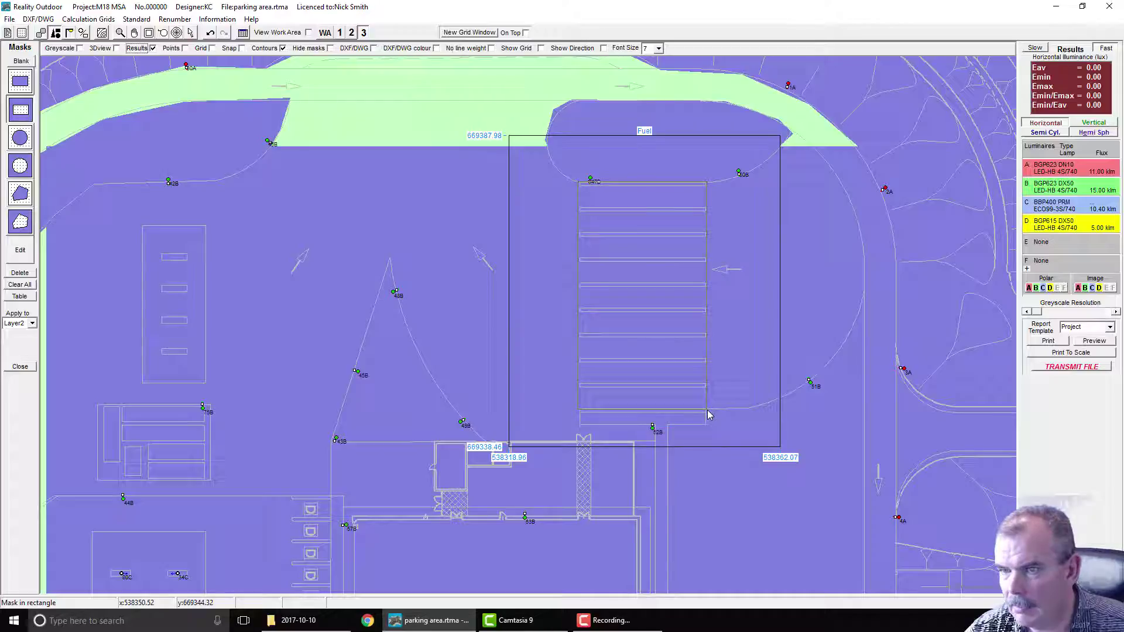
click(707, 431)
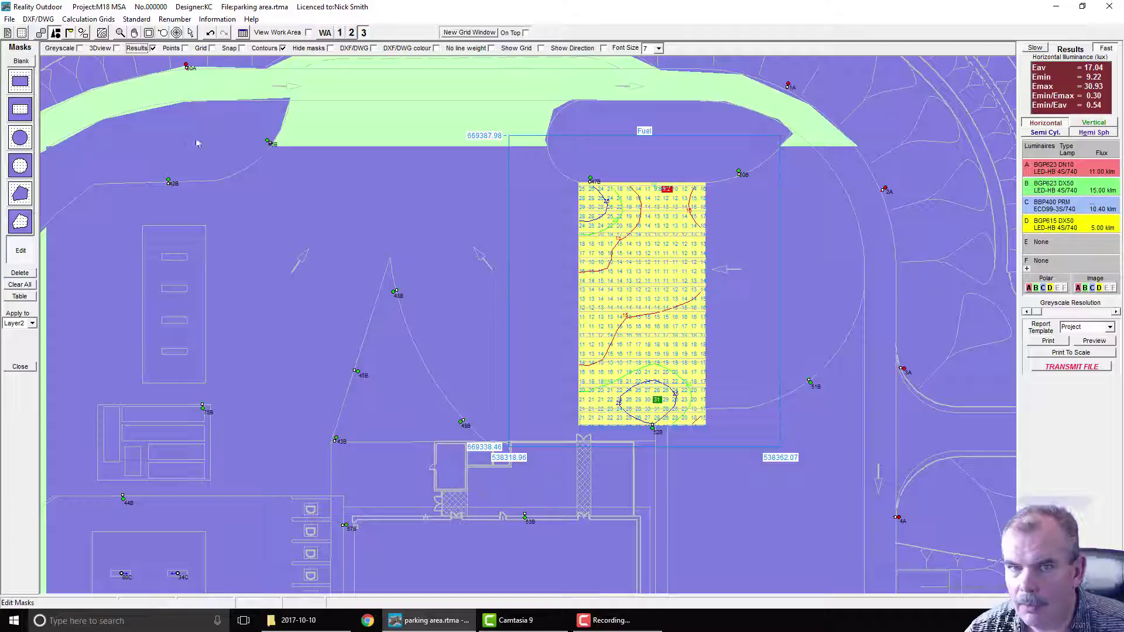
drag(382, 266, 607, 212)
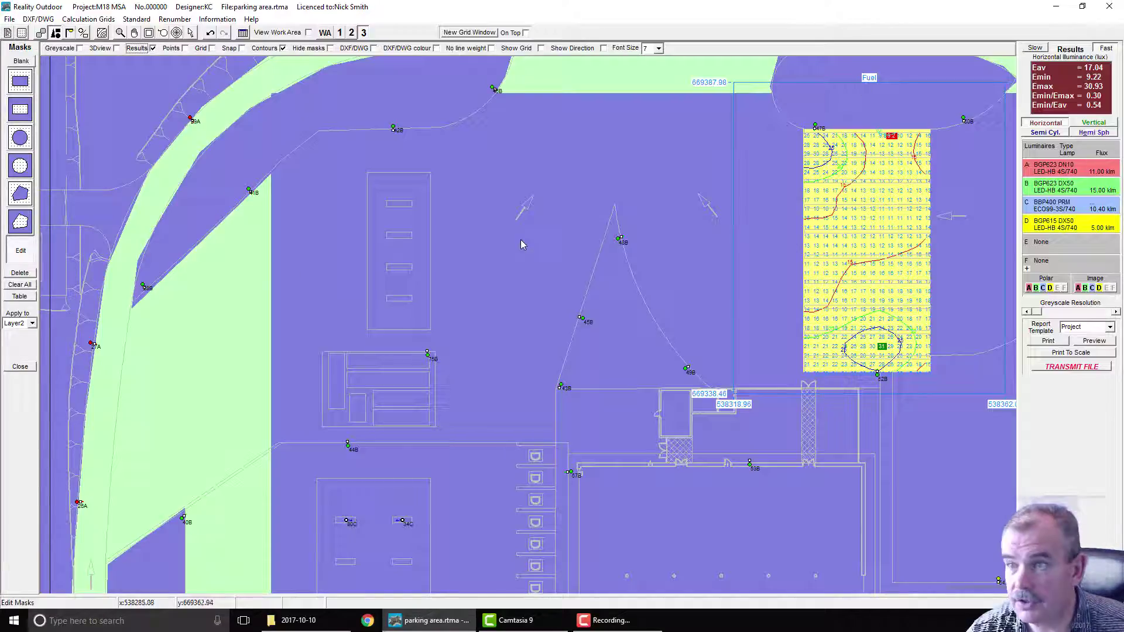
- Duplicate the Fuel grid and drag the copy, Grid 4, onto the bays to its left
click(43, 34)
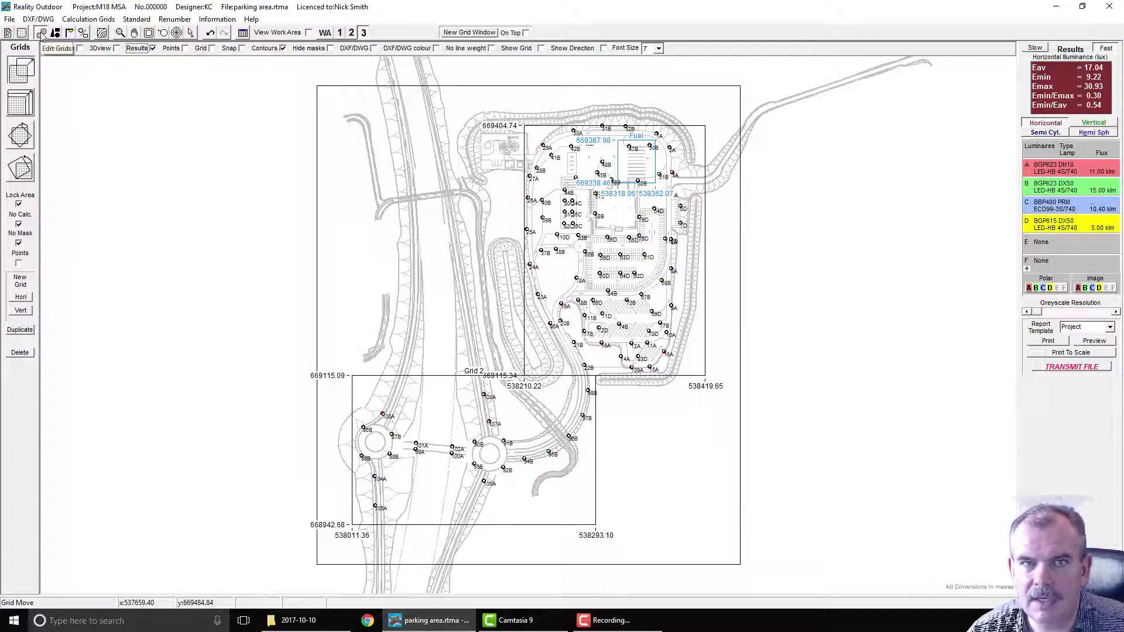
click(20, 329)
scroll(607, 259, up, 3)
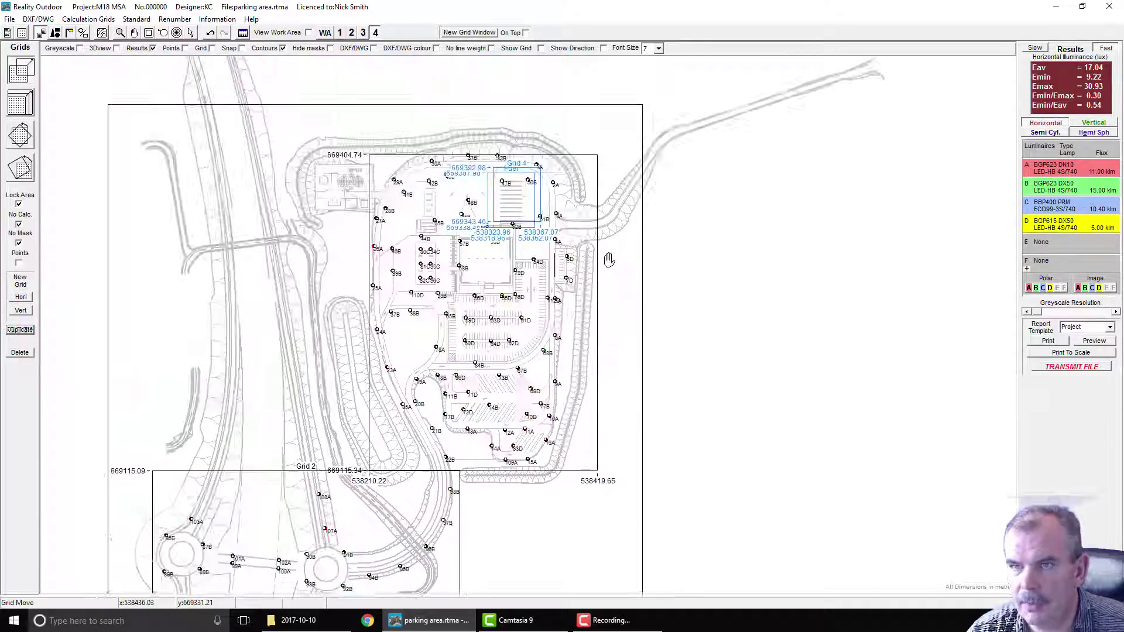
scroll(534, 203, up, 1)
scroll(533, 203, up, 2)
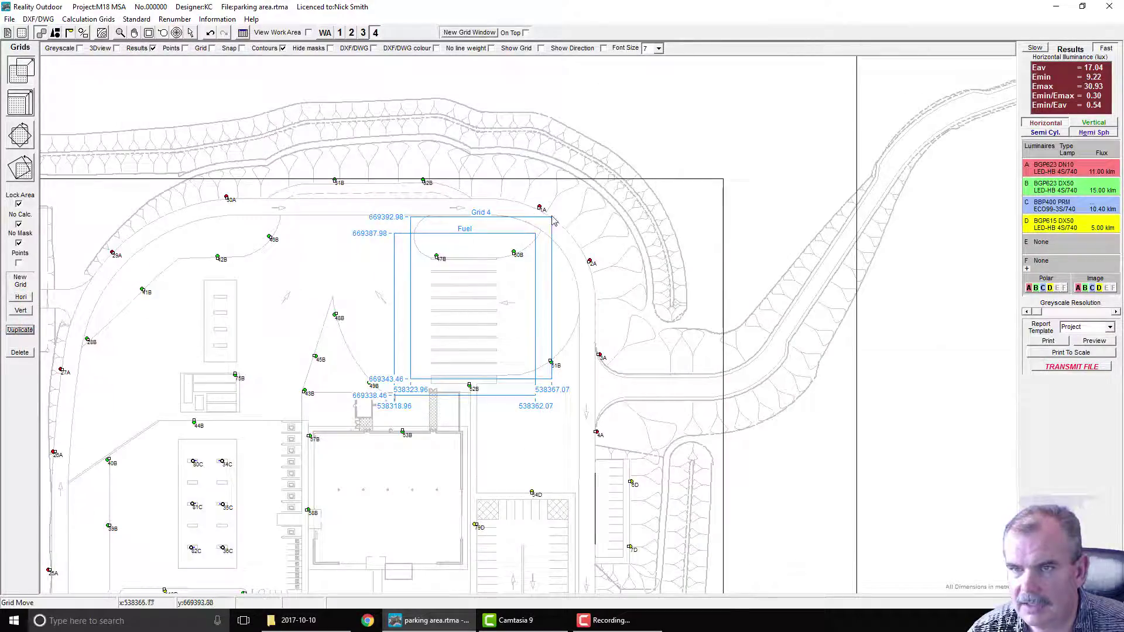
drag(551, 221, 292, 269)
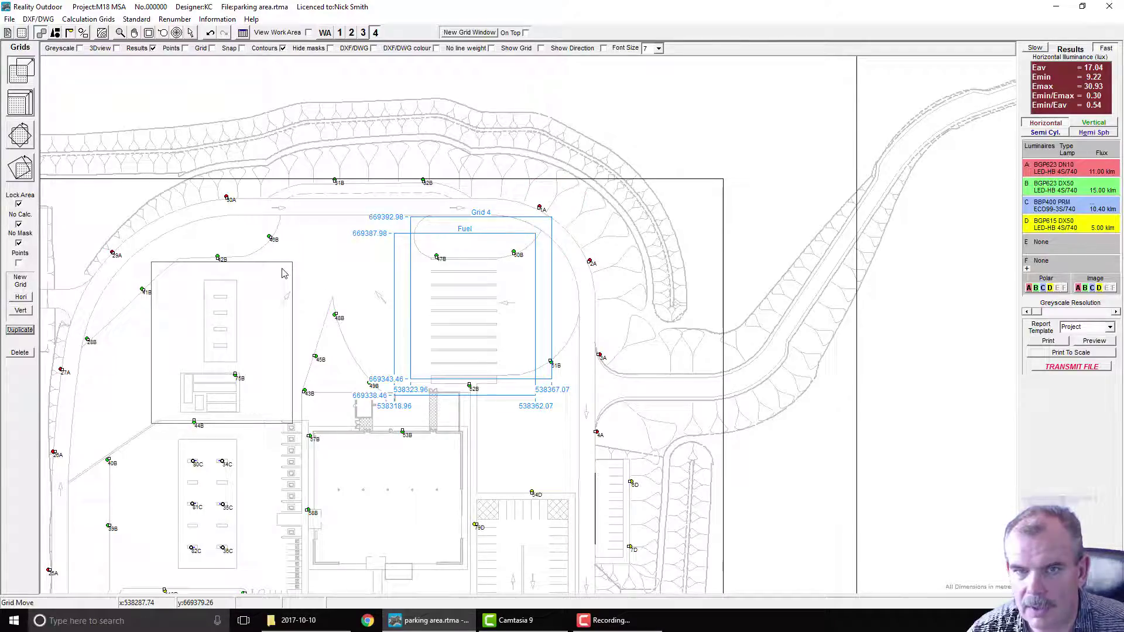
- Rename Grid 4 to Fuel 2 and give it an orange colour
click(21, 34)
triple_click(35, 275)
text(Fuel 2)
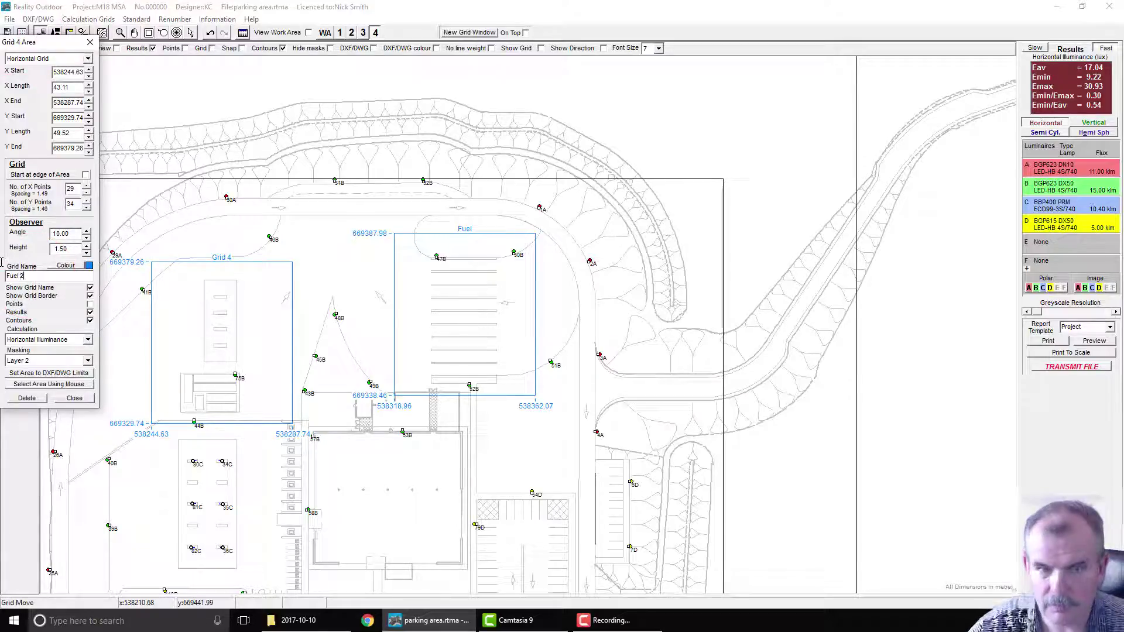
key(Tab)
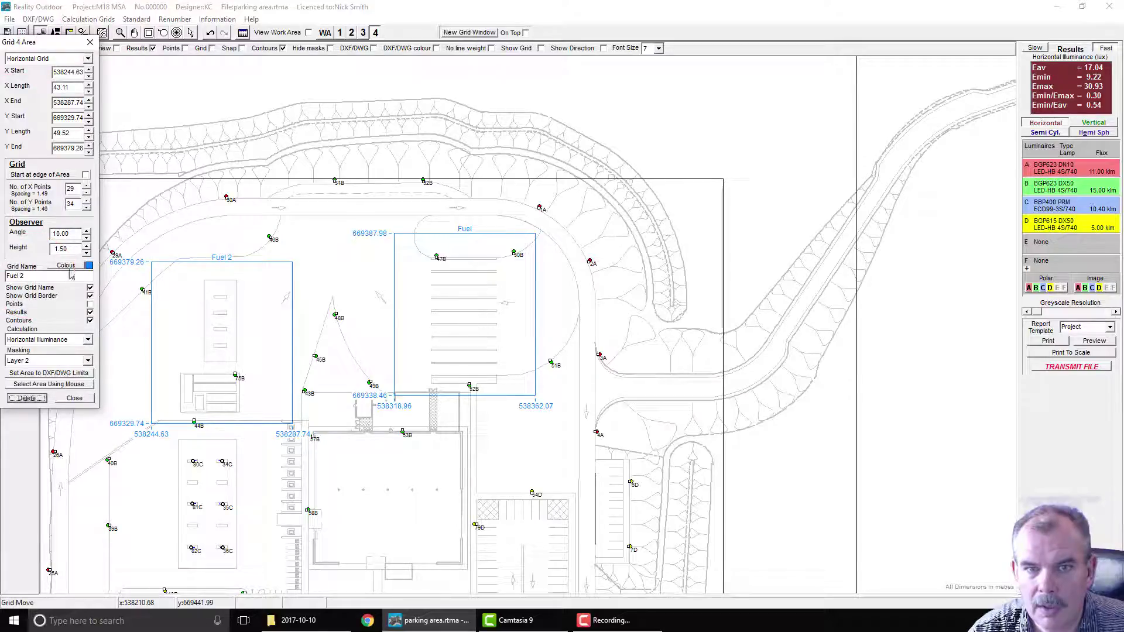
click(66, 266)
click(457, 208)
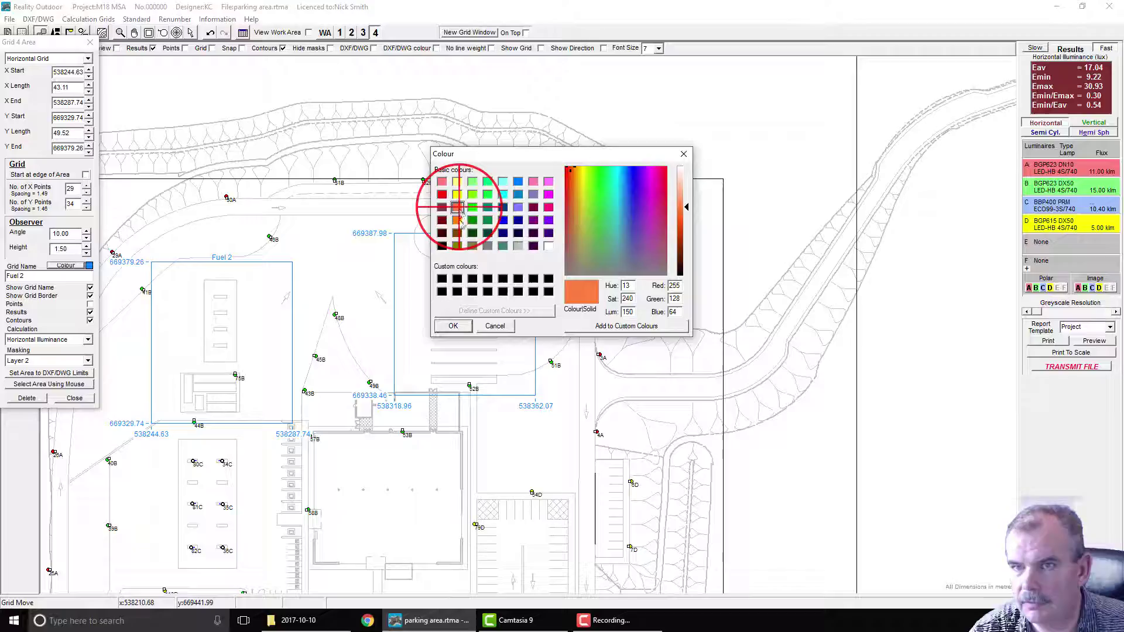
click(456, 326)
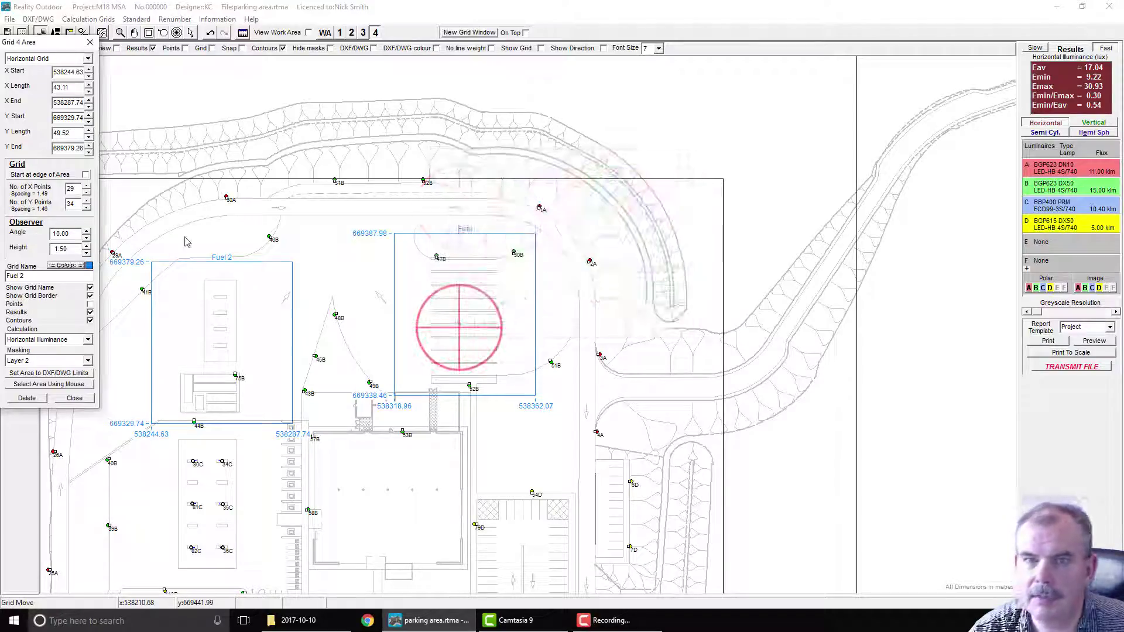
click(89, 42)
- Mask in the tall block and the lower block of bays inside Fuel 2
click(56, 33)
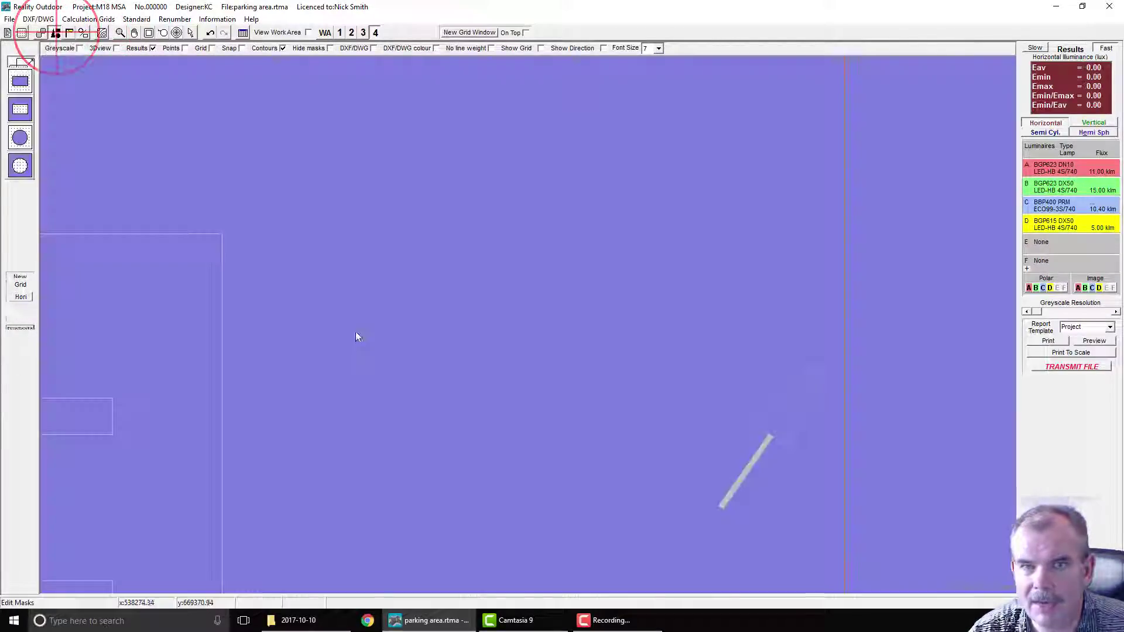
click(149, 33)
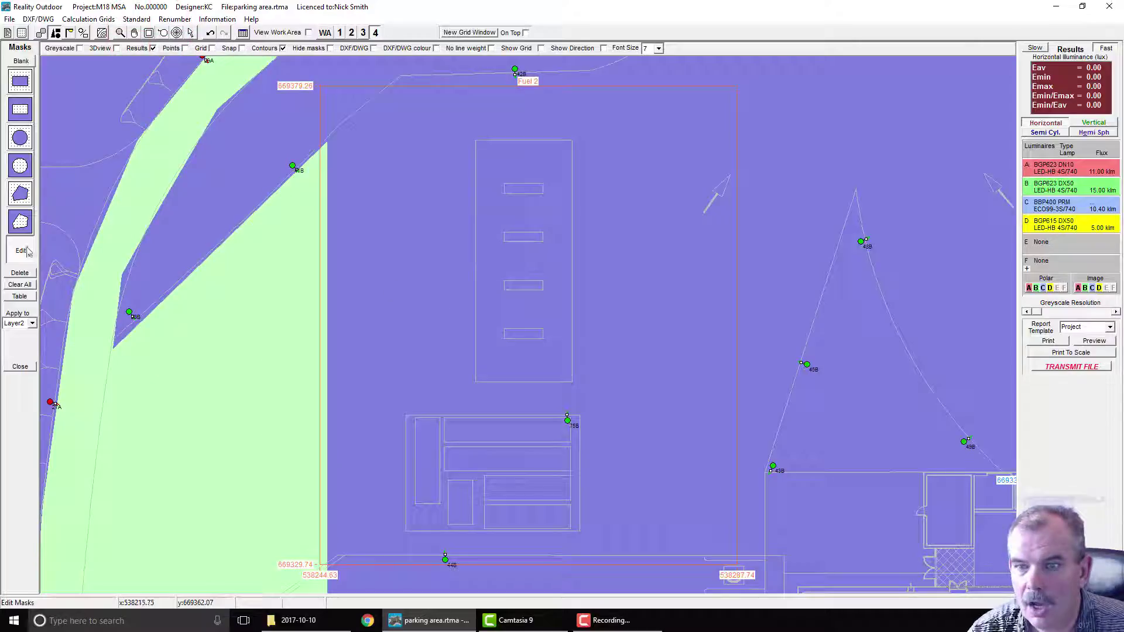
click(18, 104)
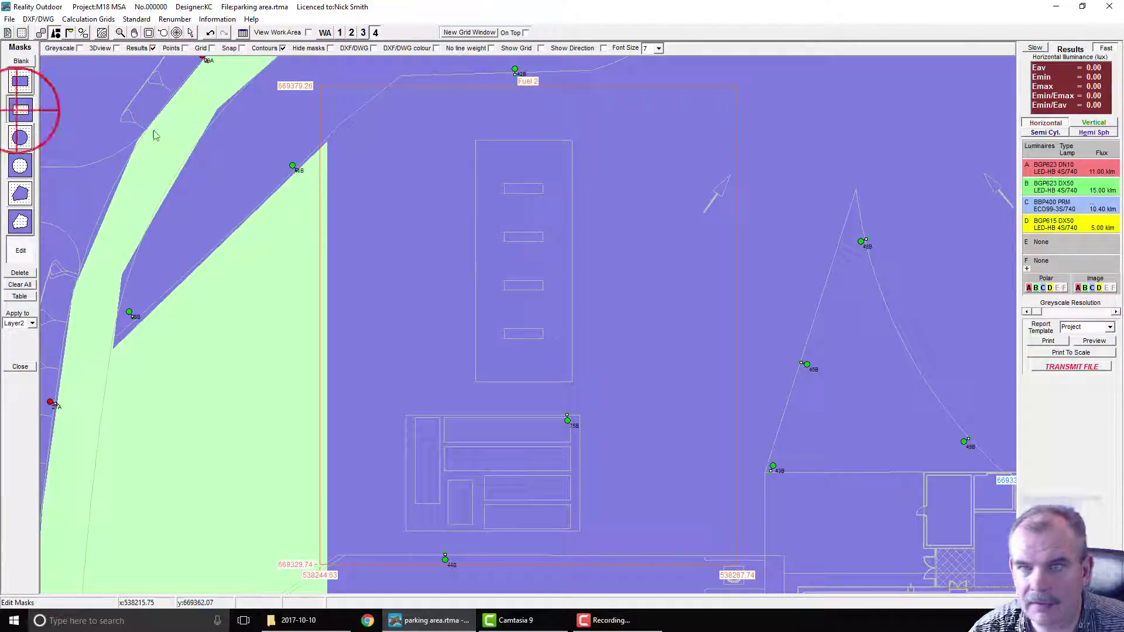
click(474, 137)
click(573, 382)
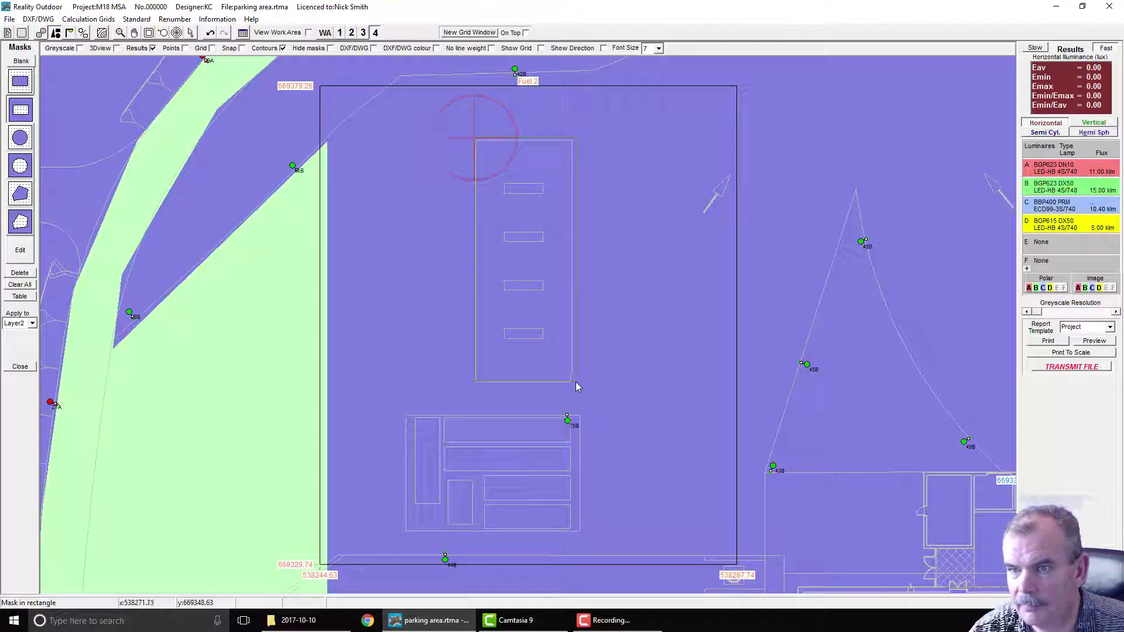
click(20, 110)
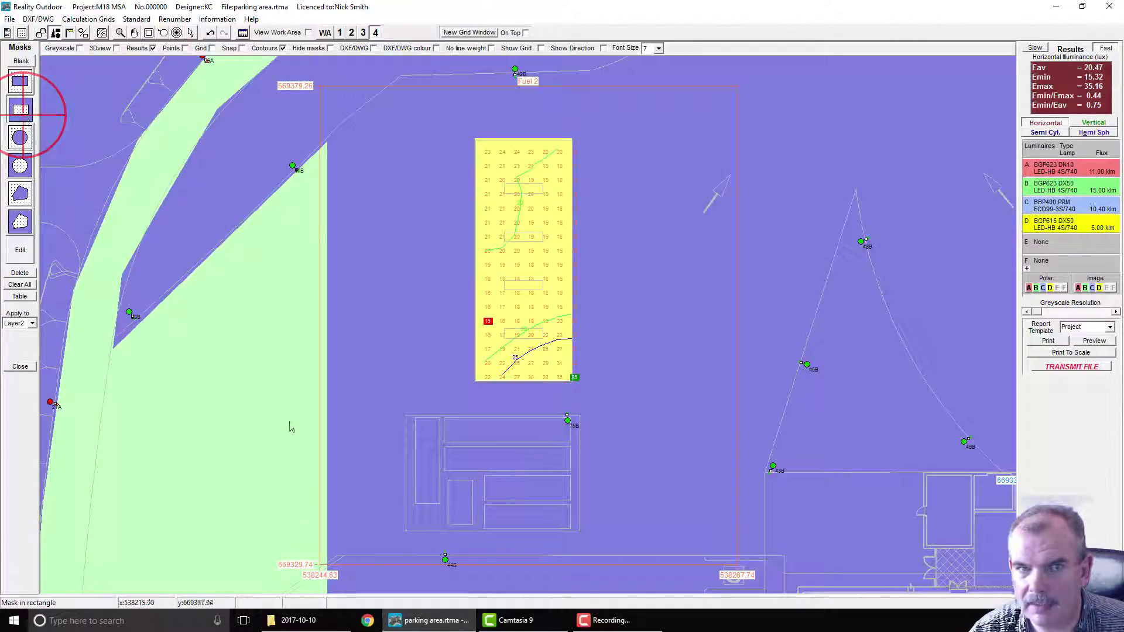
click(402, 417)
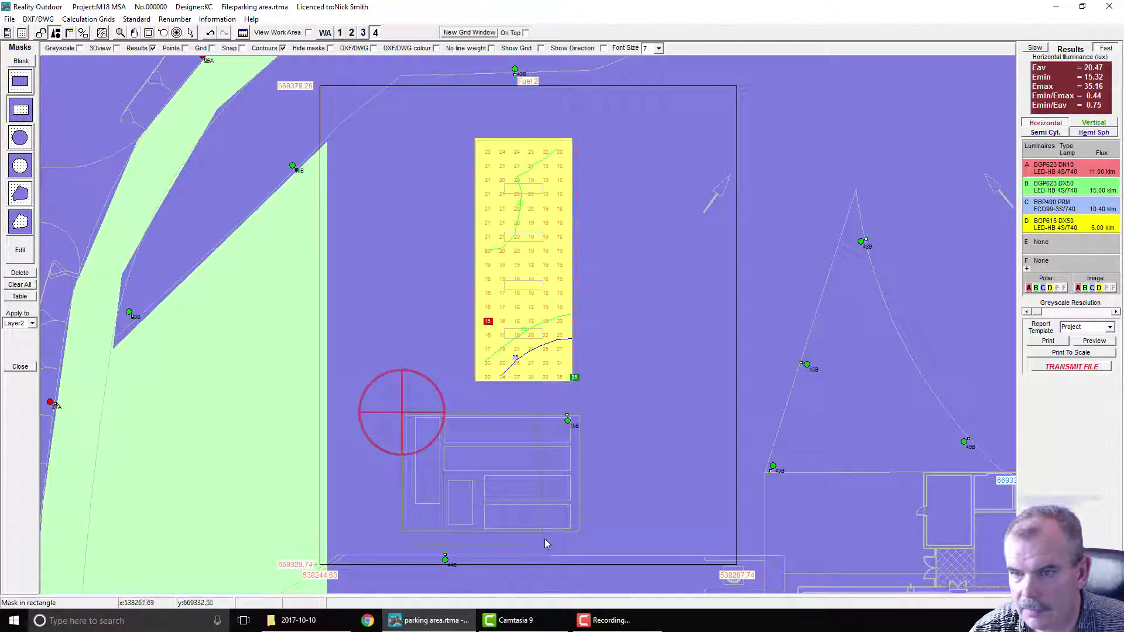
click(581, 531)
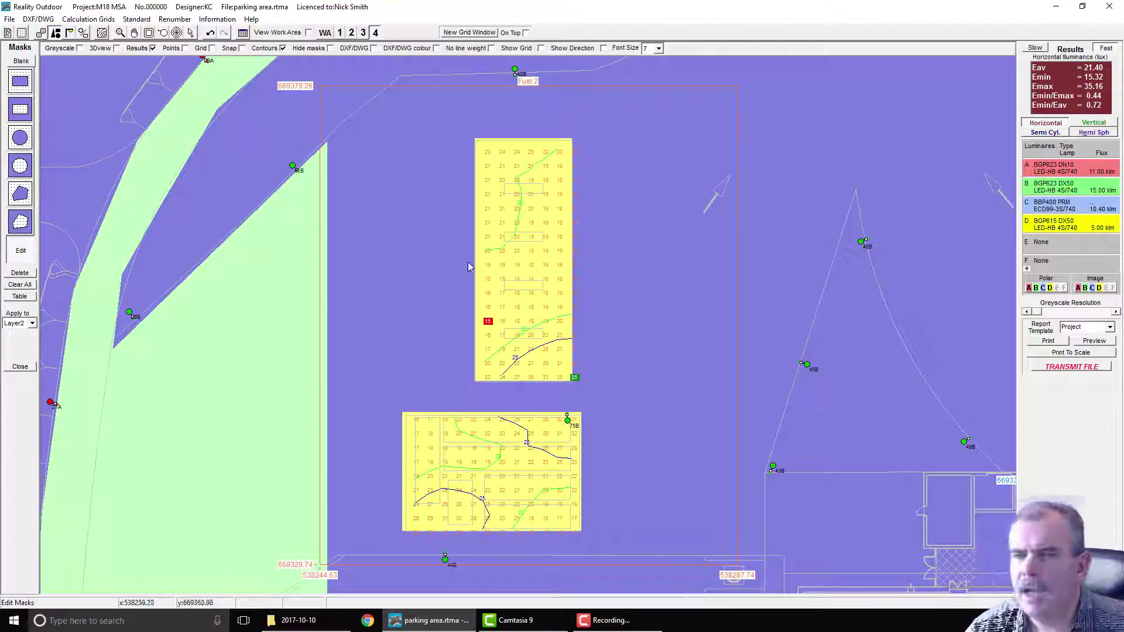
scroll(468, 267, down, 5)
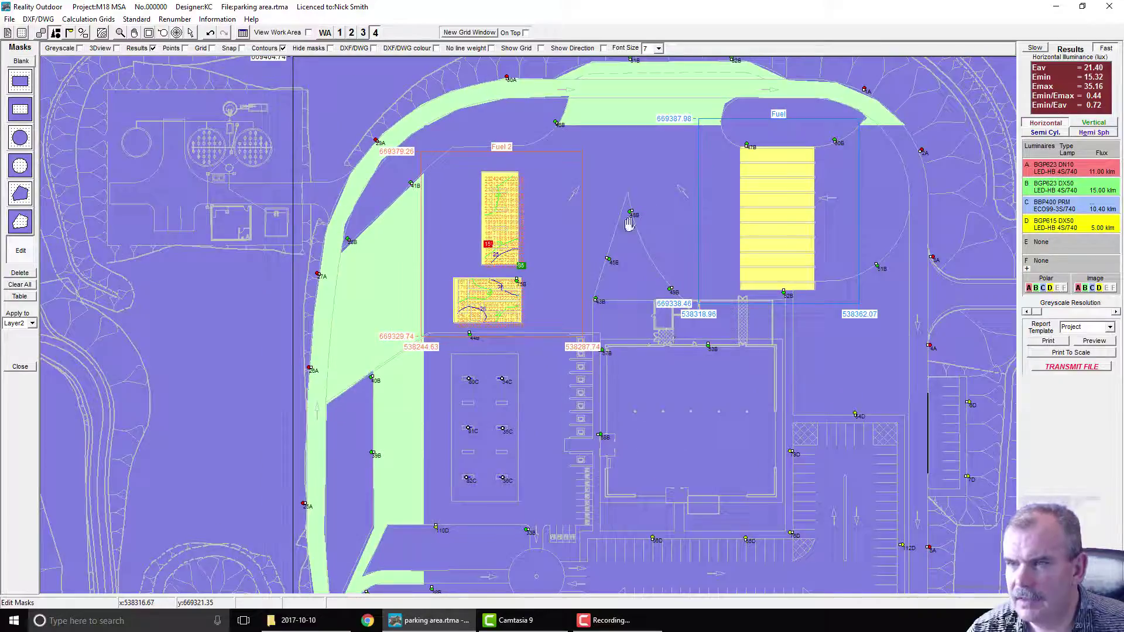
drag(629, 224, 556, 50)
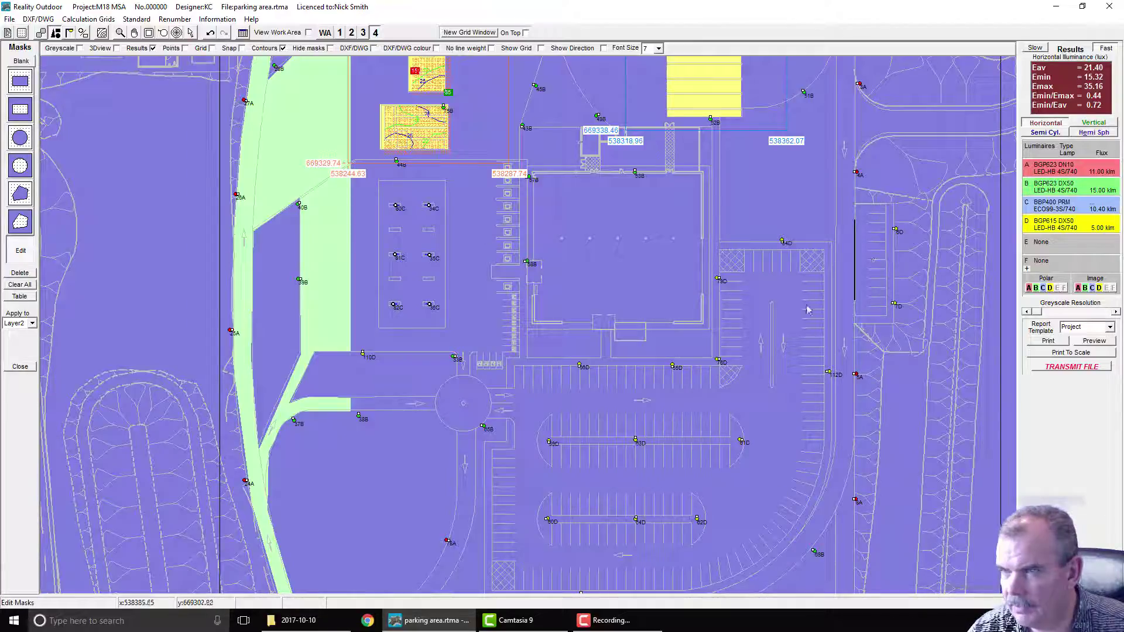
- Create a new Grid 5 and outline it over the car park beside the building, 47.62 × 58.21
click(94, 20)
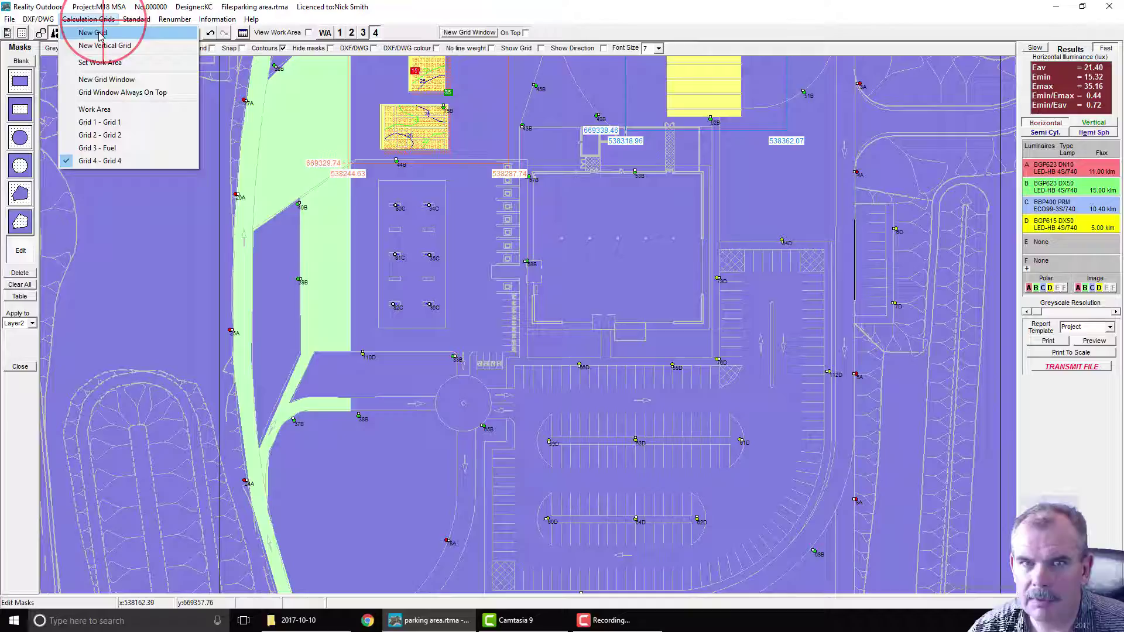
click(101, 37)
scroll(174, 164, down, 3)
drag(174, 164, 525, 293)
scroll(525, 290, up, 3)
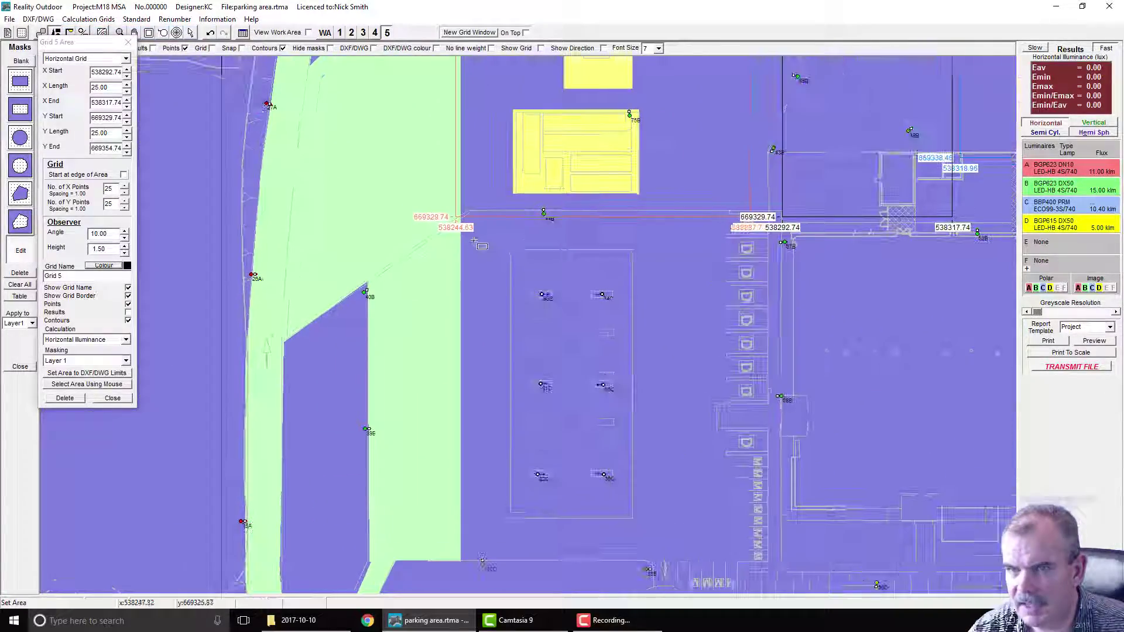
scroll(521, 272, down, 1)
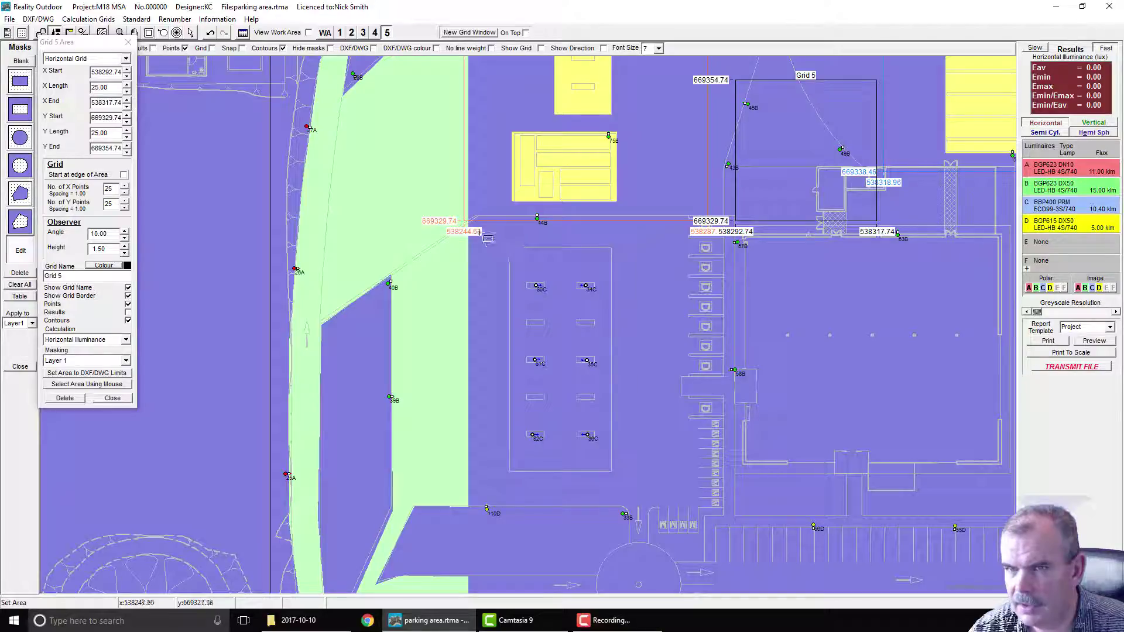
drag(460, 211, 725, 527)
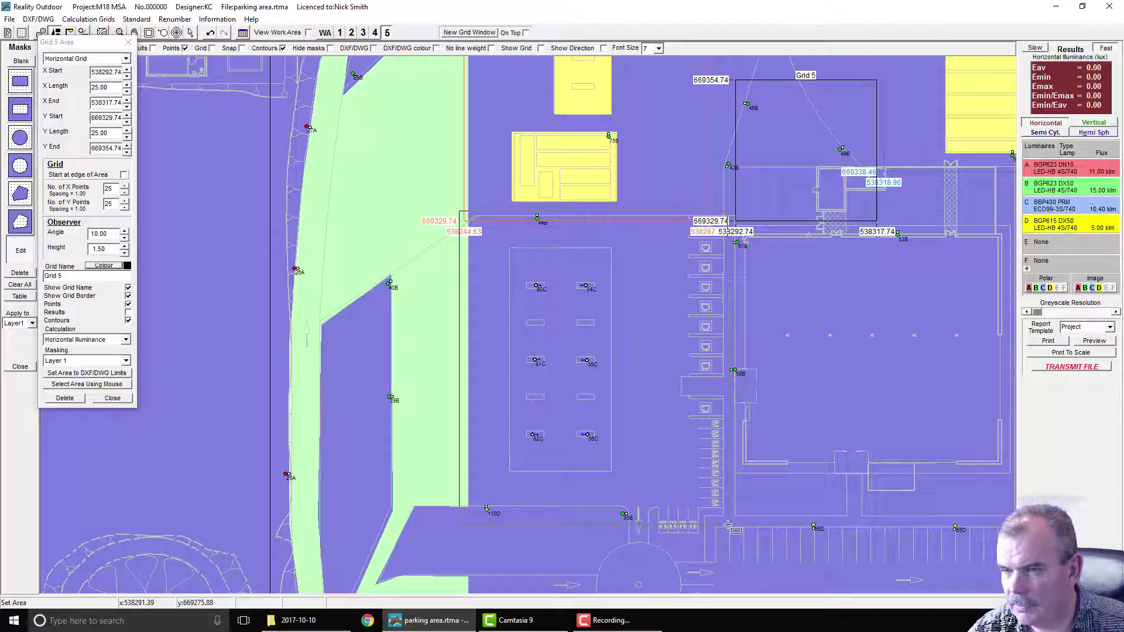
drag(727, 539, 727, 539)
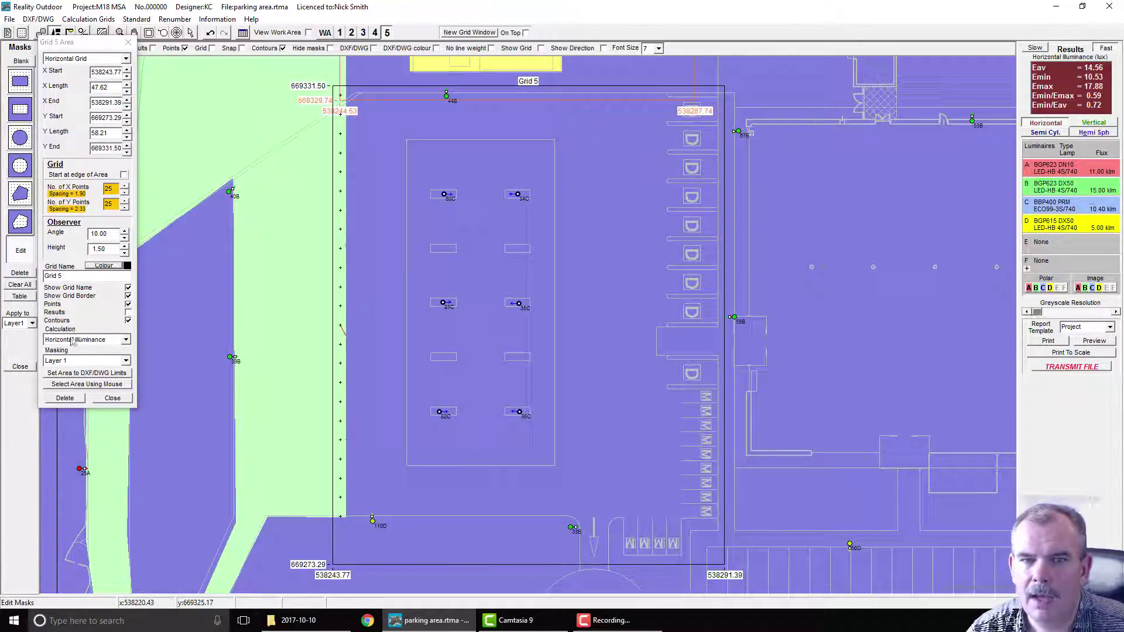
- Mask Grid 5 with Layer 2 and give it 35 × 40 calculation points
click(64, 360)
click(62, 389)
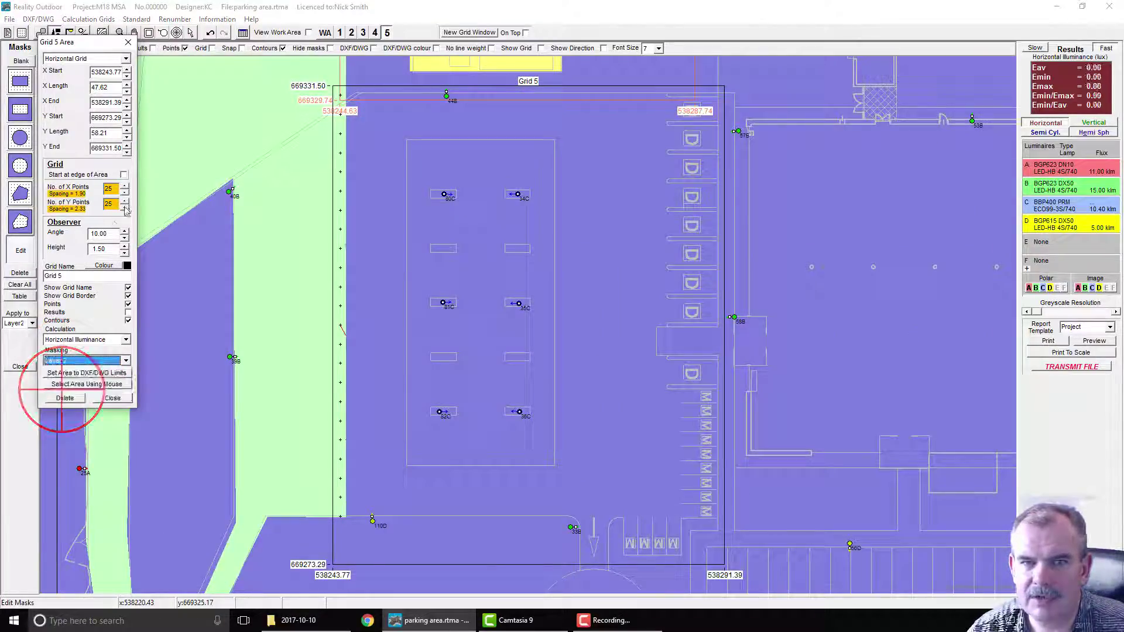
click(124, 186)
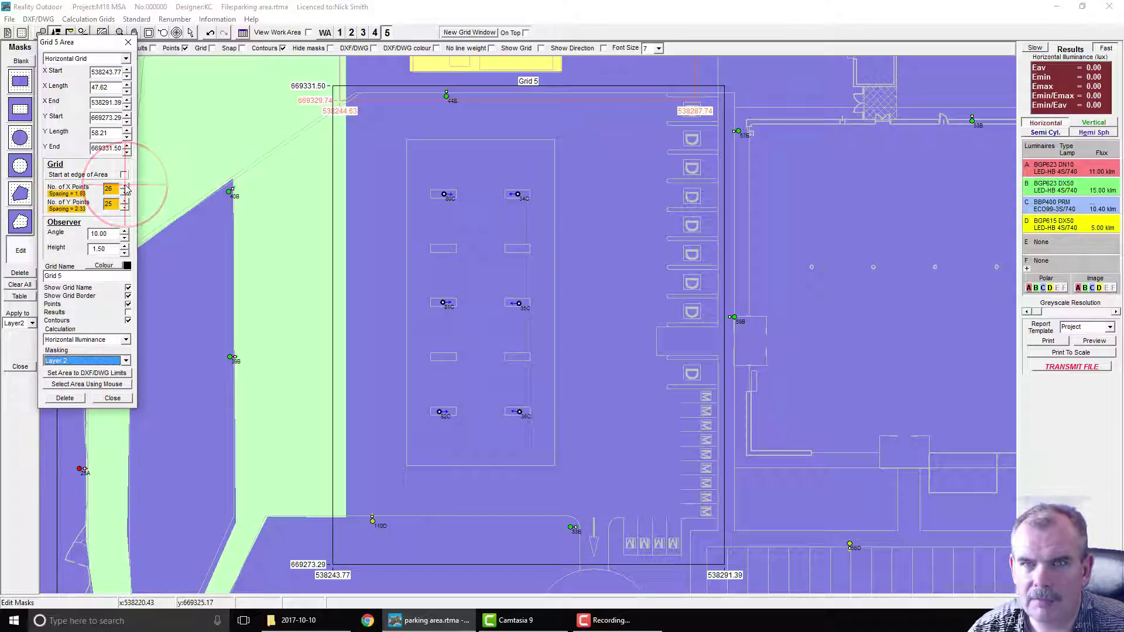
click(125, 186)
click(125, 186)
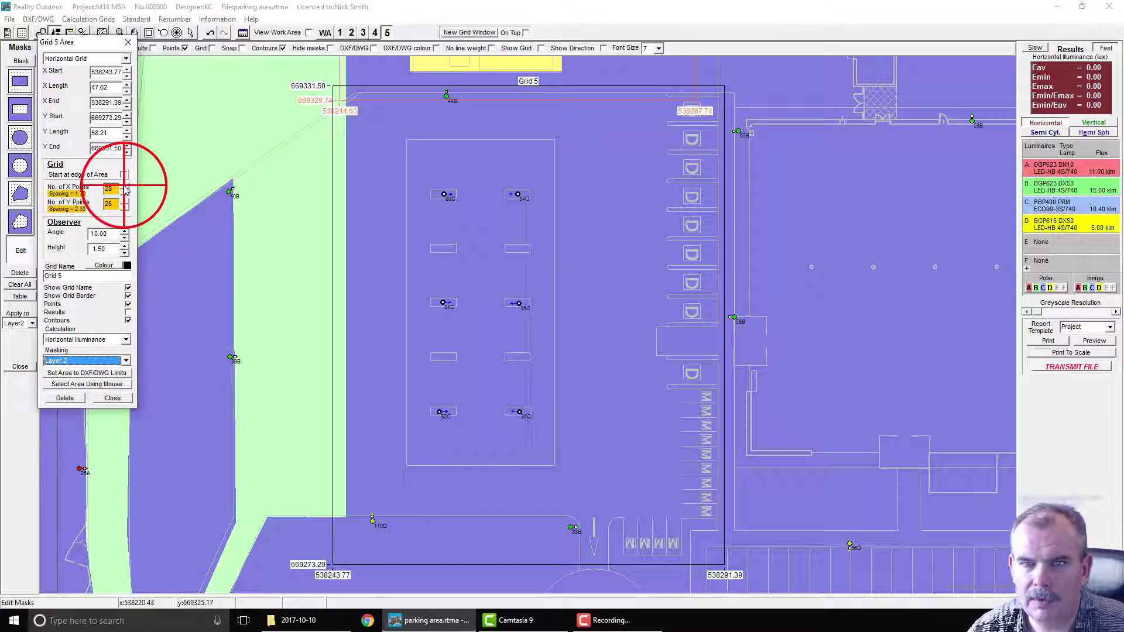
click(124, 186)
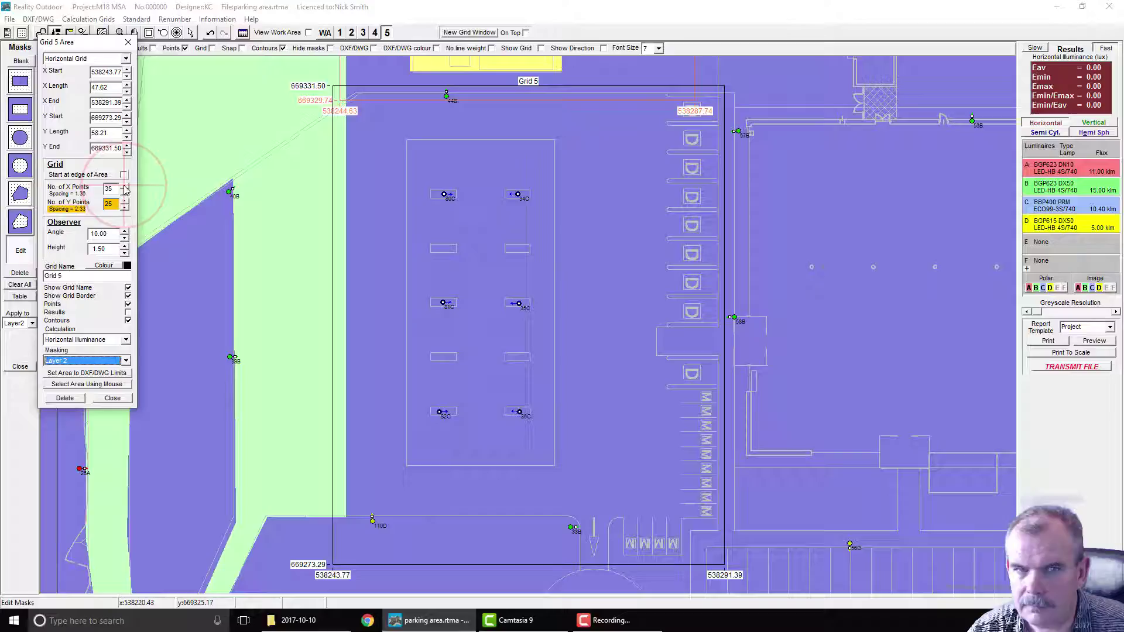
double_click(113, 203)
text(27)
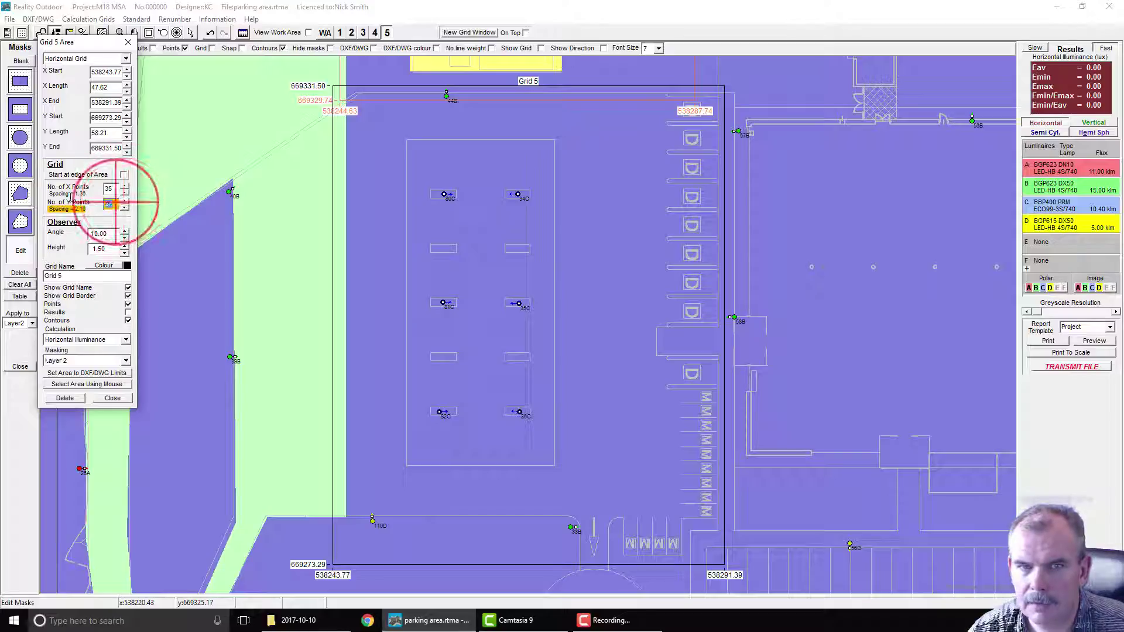
text(35)
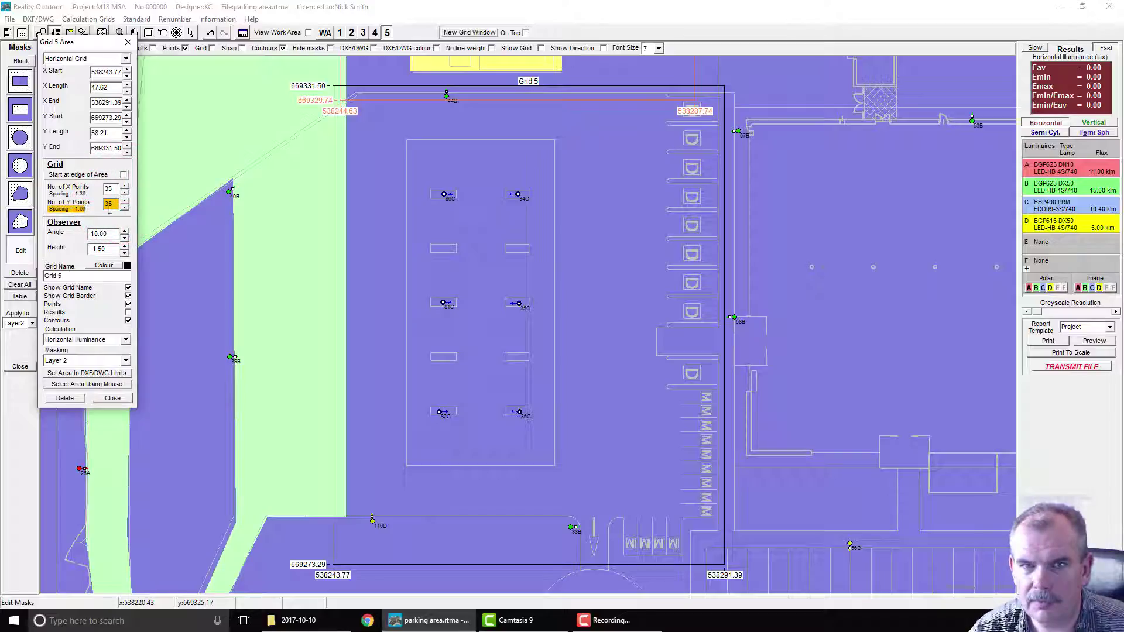
double_click(109, 205)
text(40)
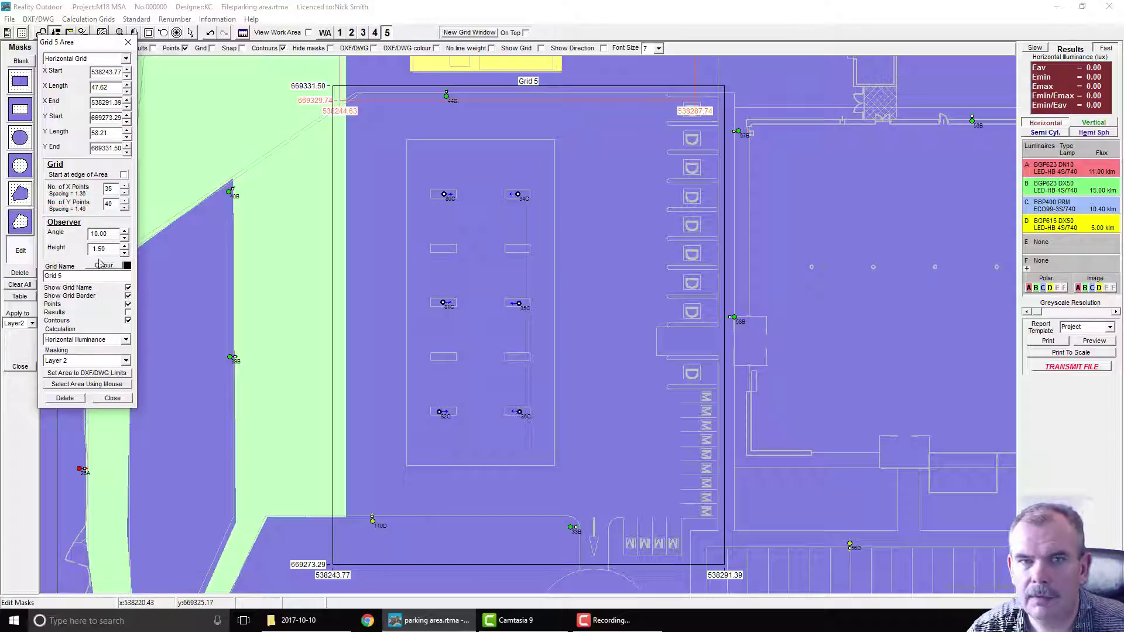
- Colour Grid 5 purple and close its settings
click(102, 265)
click(548, 220)
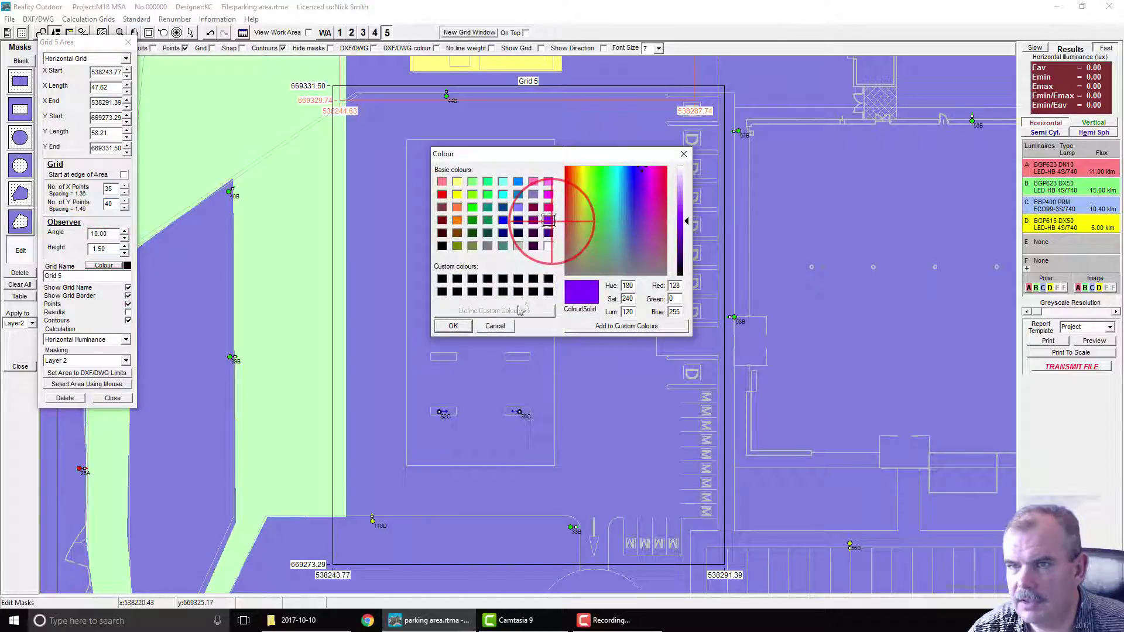
click(457, 325)
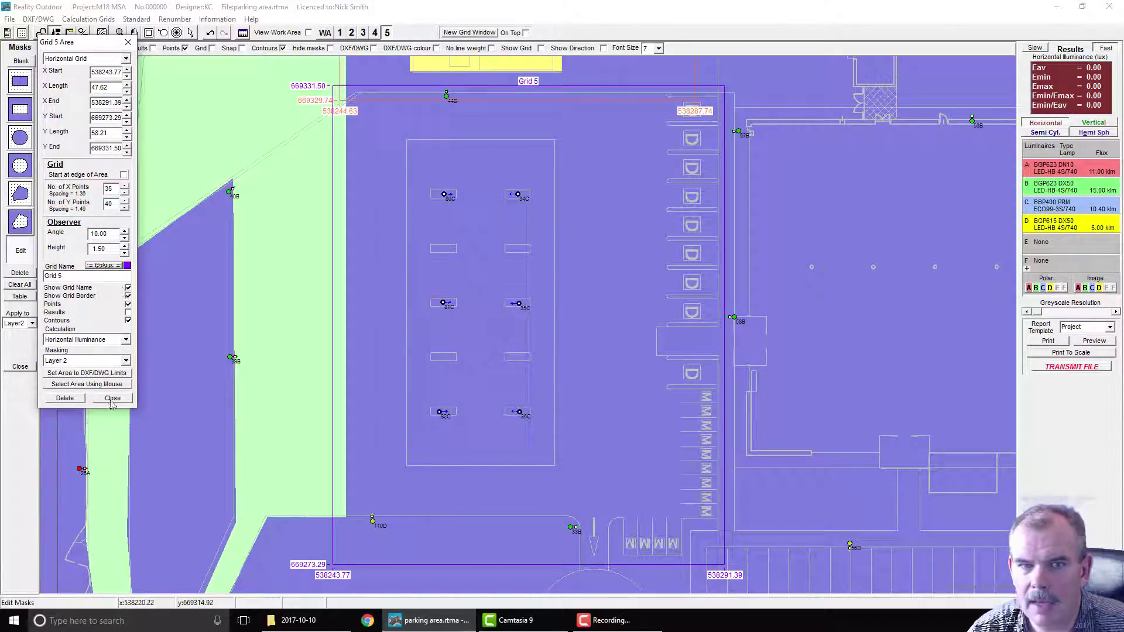
click(113, 398)
- Draw a seven-point polygon mask over Grid 5's car park, giving Eav 30.97, Emin 8.19, Emax 99.05 lux
click(19, 221)
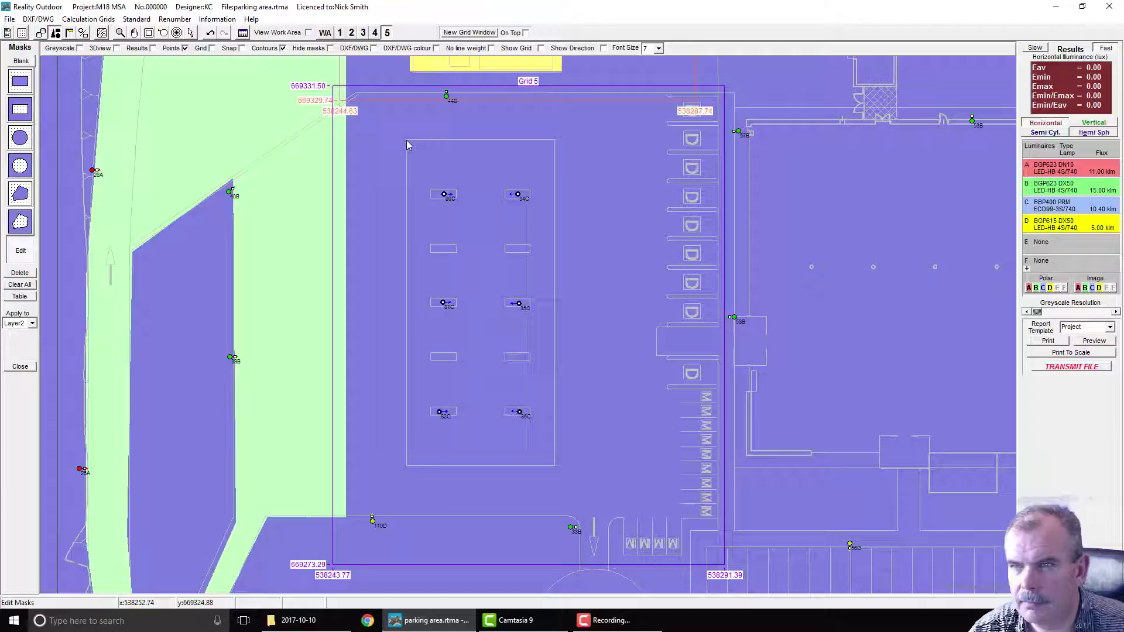
click(359, 94)
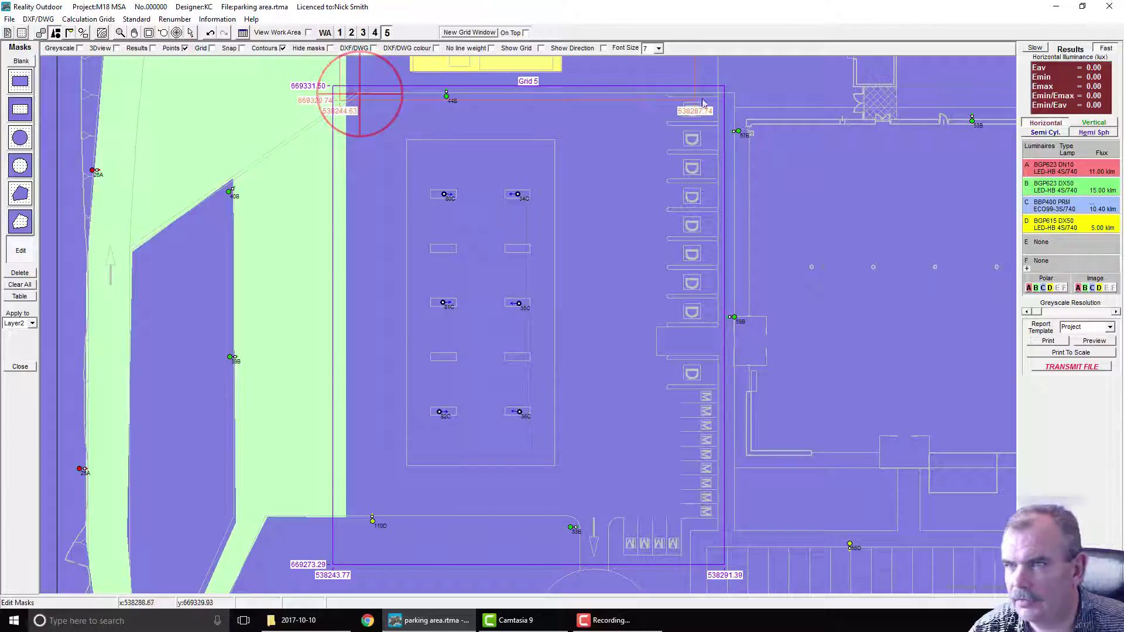
click(21, 222)
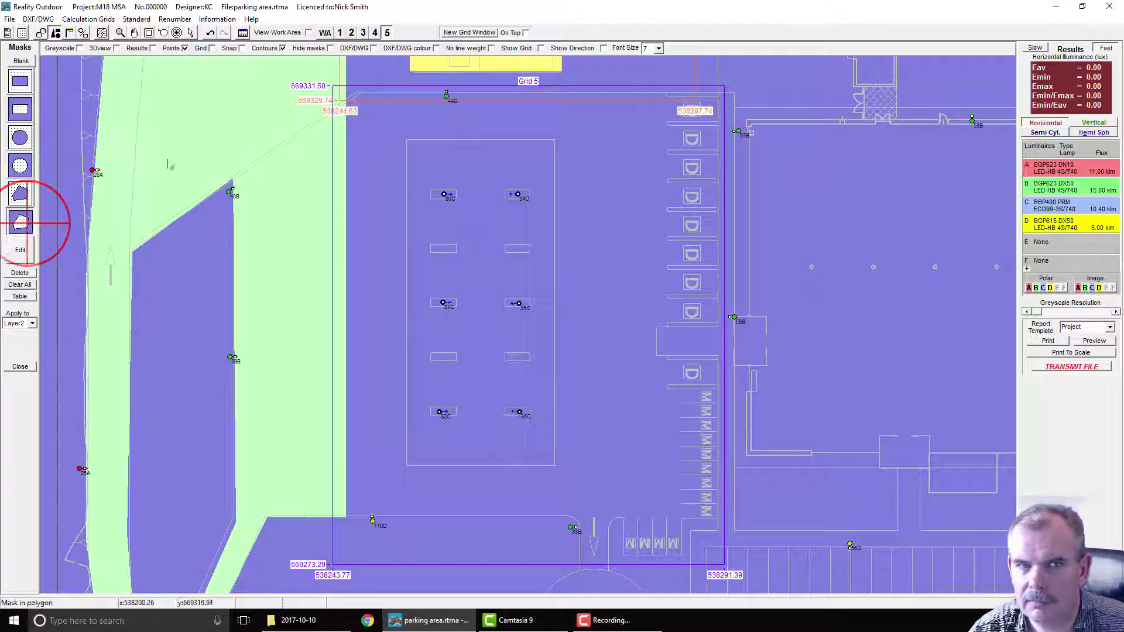
click(359, 93)
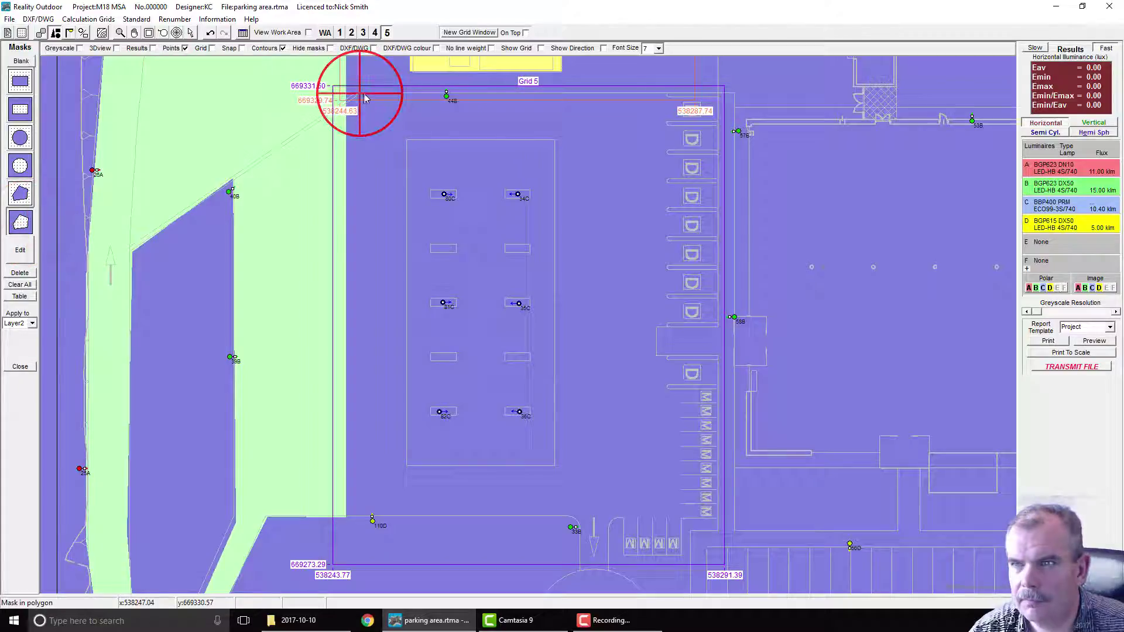
click(717, 94)
click(717, 327)
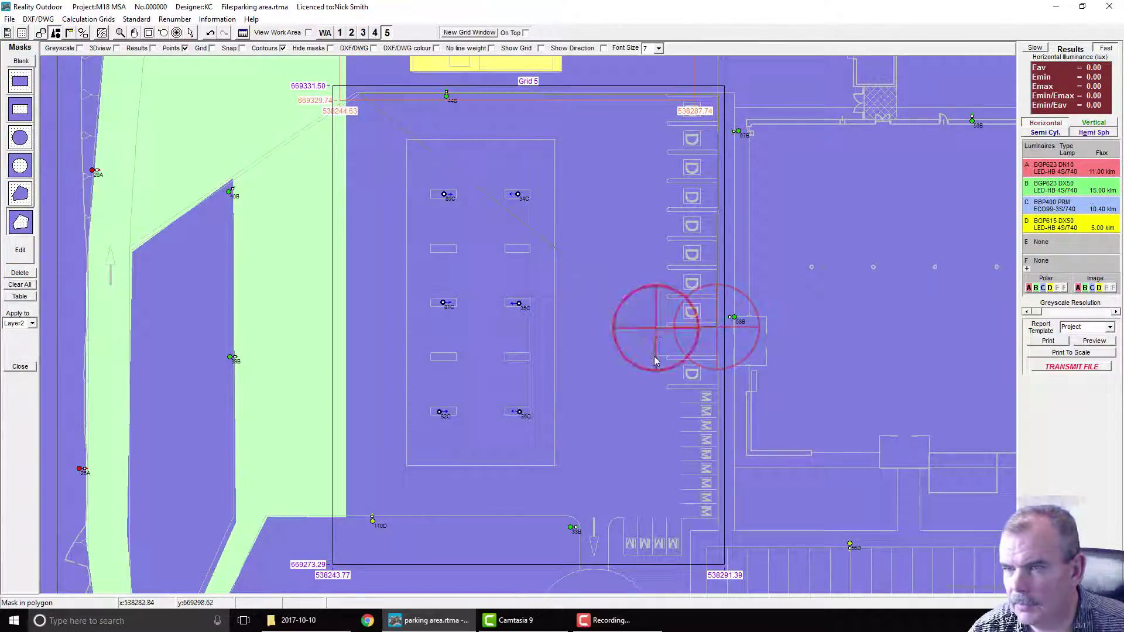
click(718, 519)
click(678, 517)
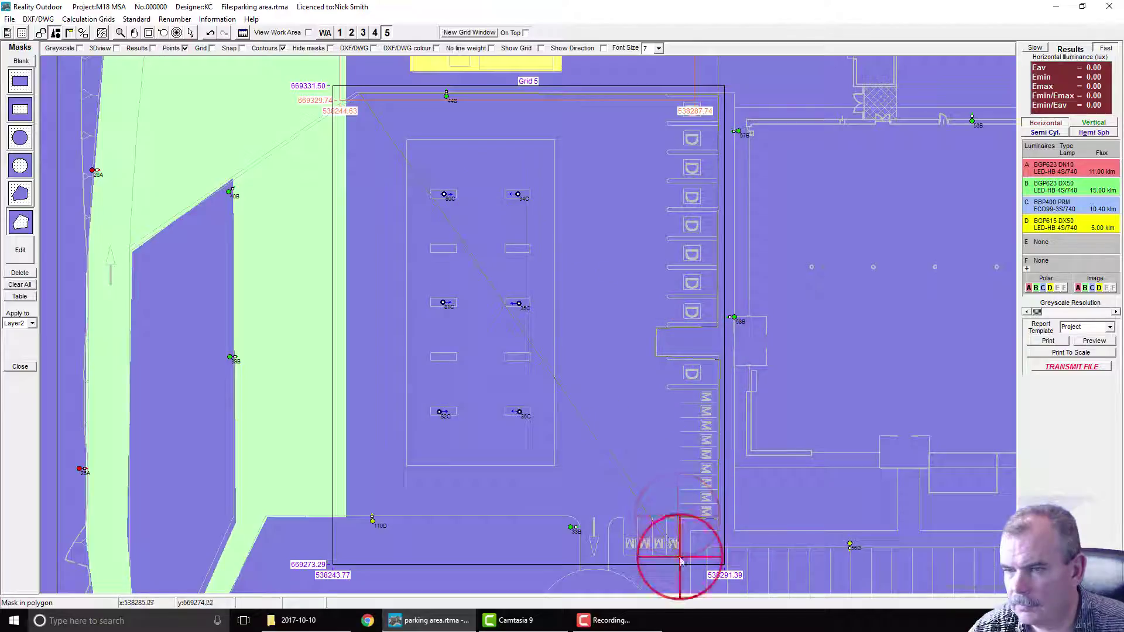
click(622, 558)
click(622, 518)
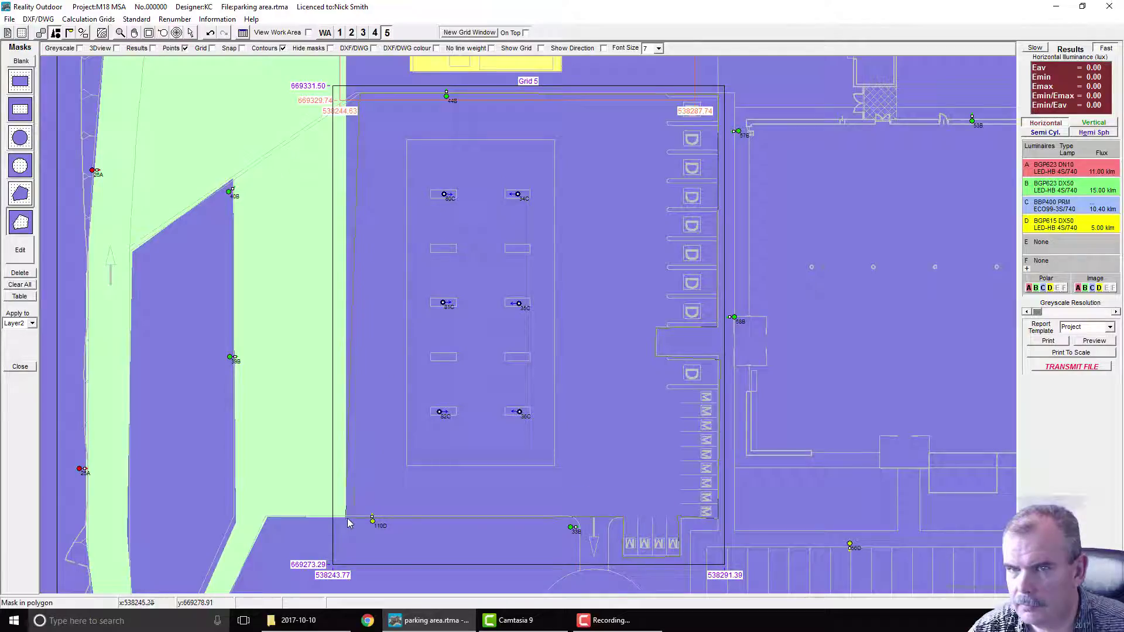
right_click(383, 309)
- Refine Grid 5's mask to Eav 30.59 lux and show illuminance values instead of point dots
click(361, 92)
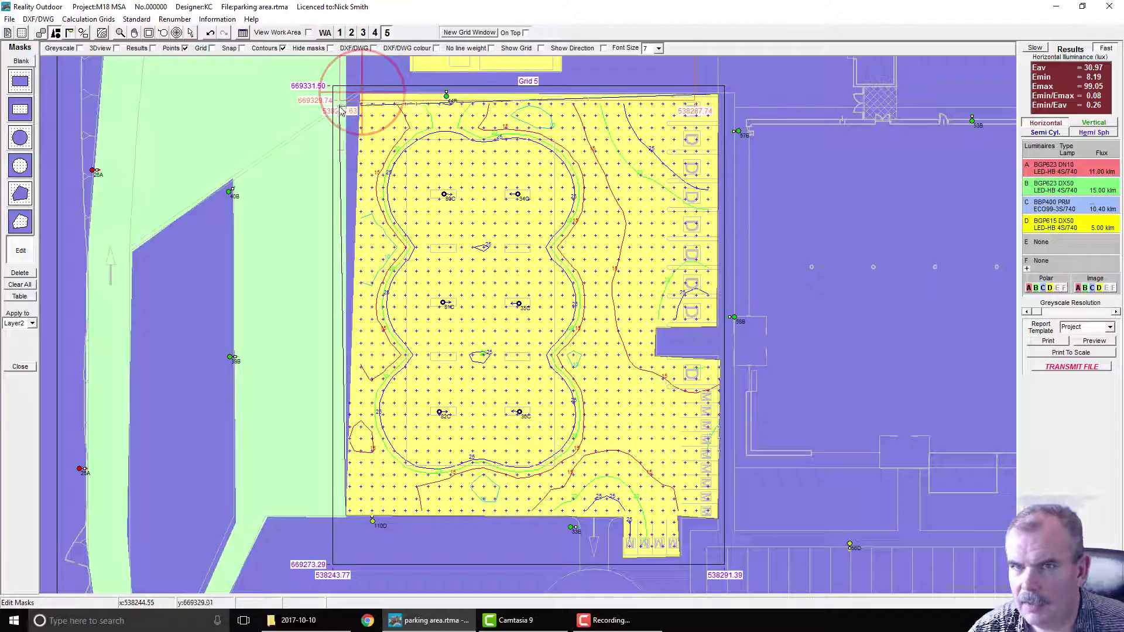
click(342, 111)
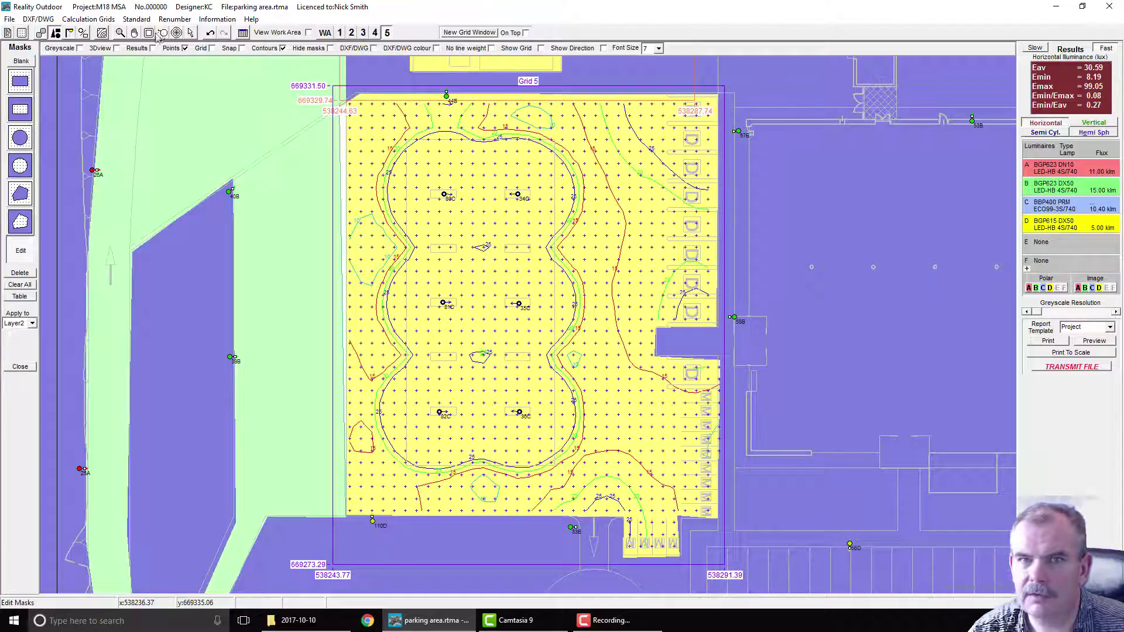
click(185, 48)
click(153, 48)
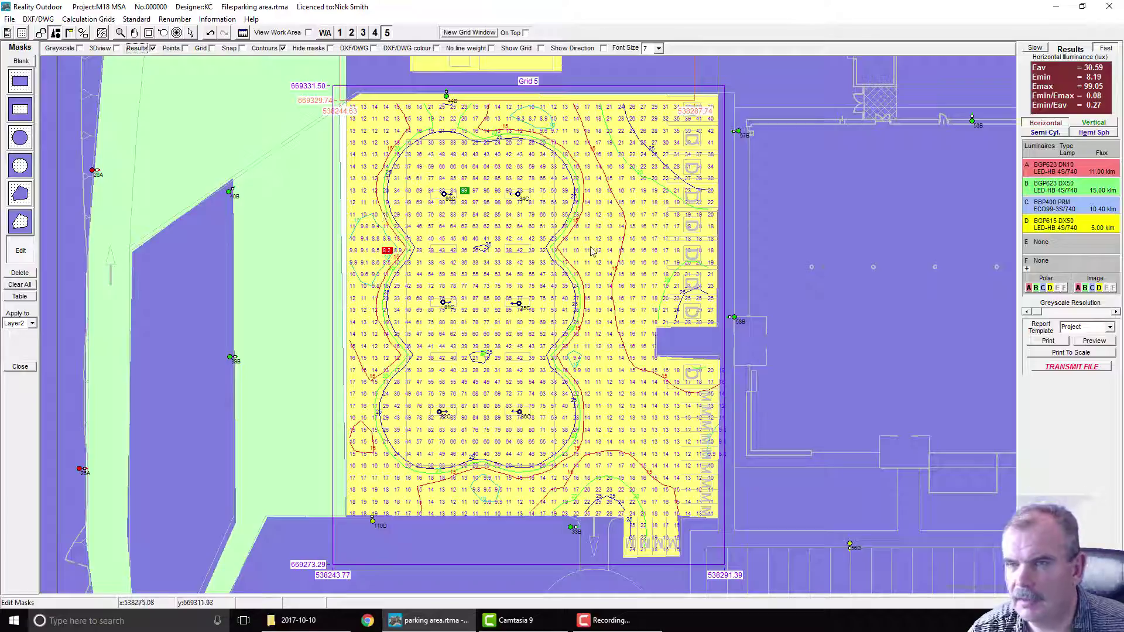
- Zoom in and out to inspect Grid 5's illuminance values across the car park
scroll(591, 250, down, 3)
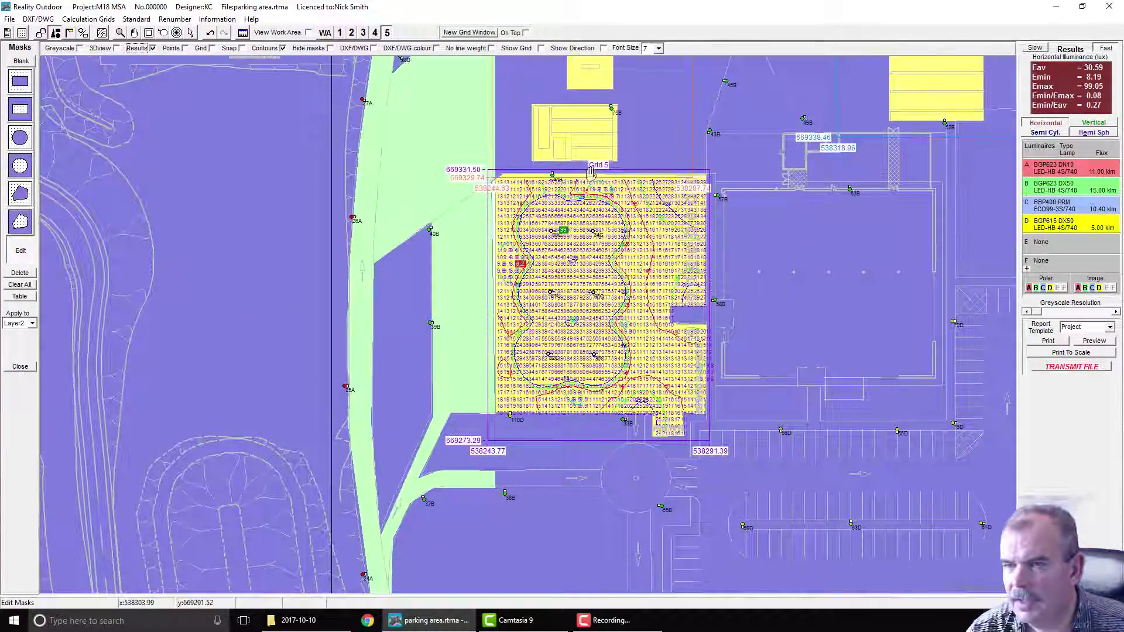
scroll(667, 331, down, 5)
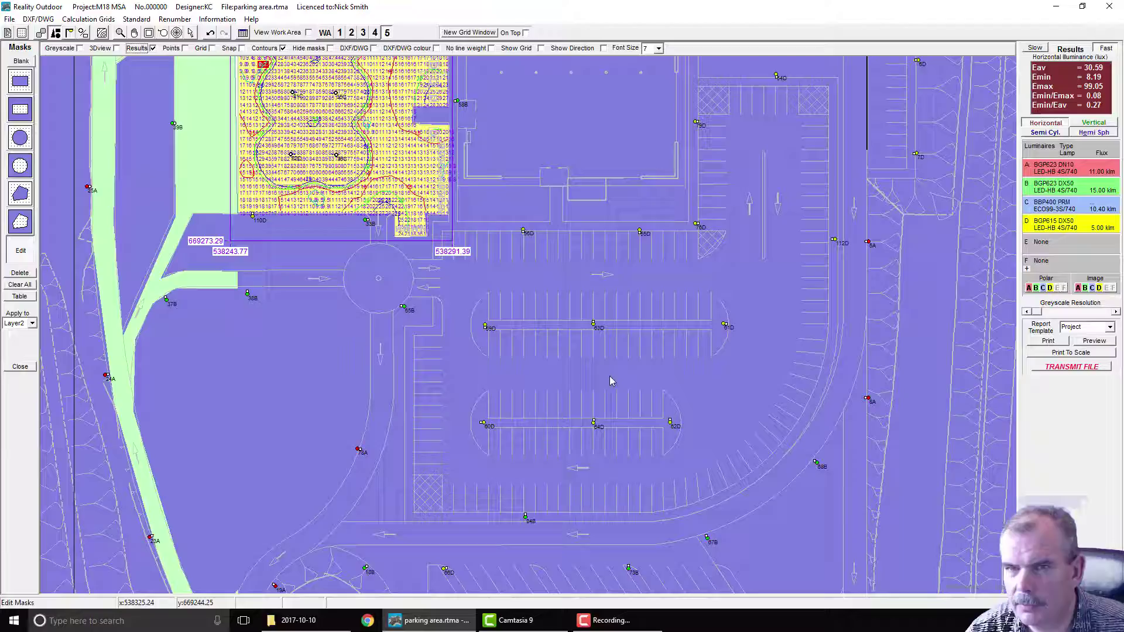
scroll(494, 250, up, 2)
scroll(404, 299, up, 1)
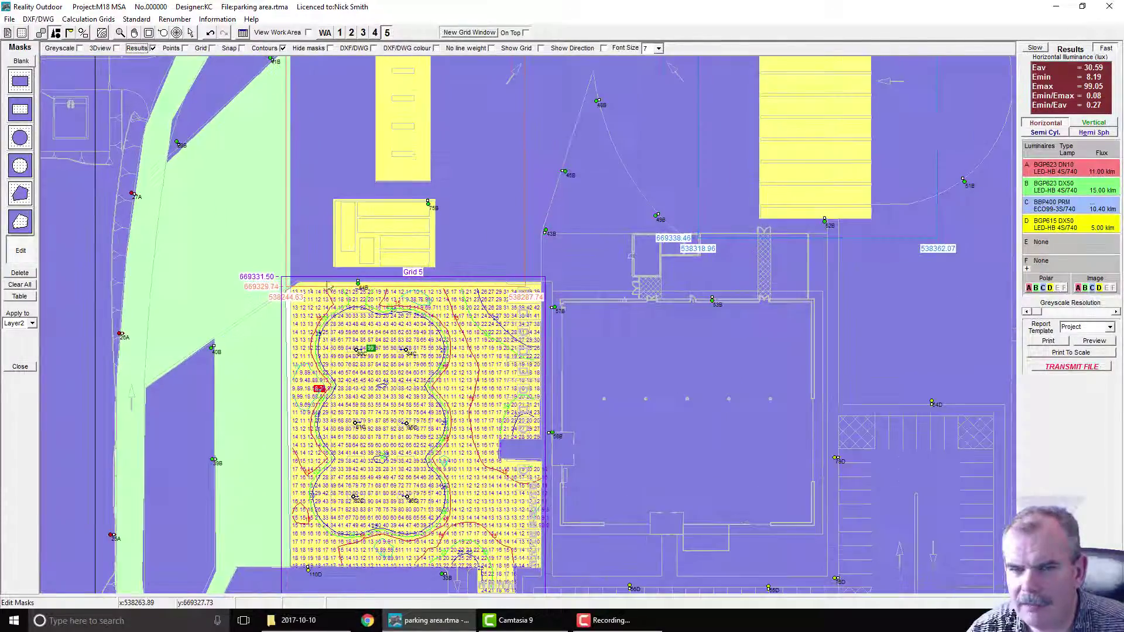
scroll(404, 299, up, 2)
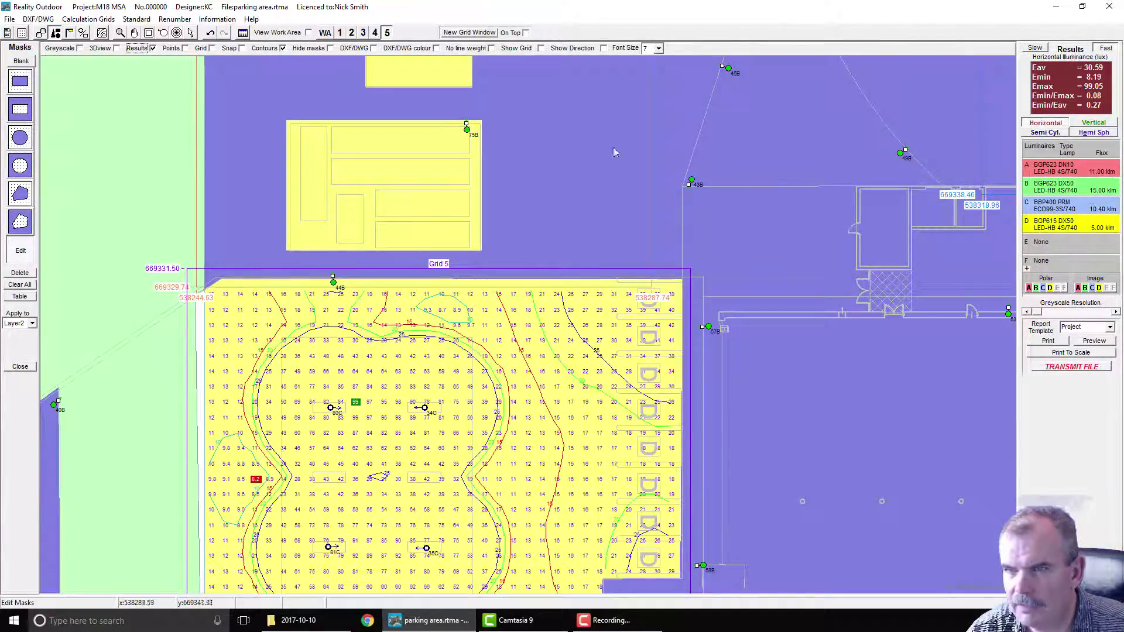
scroll(613, 152, up, 5)
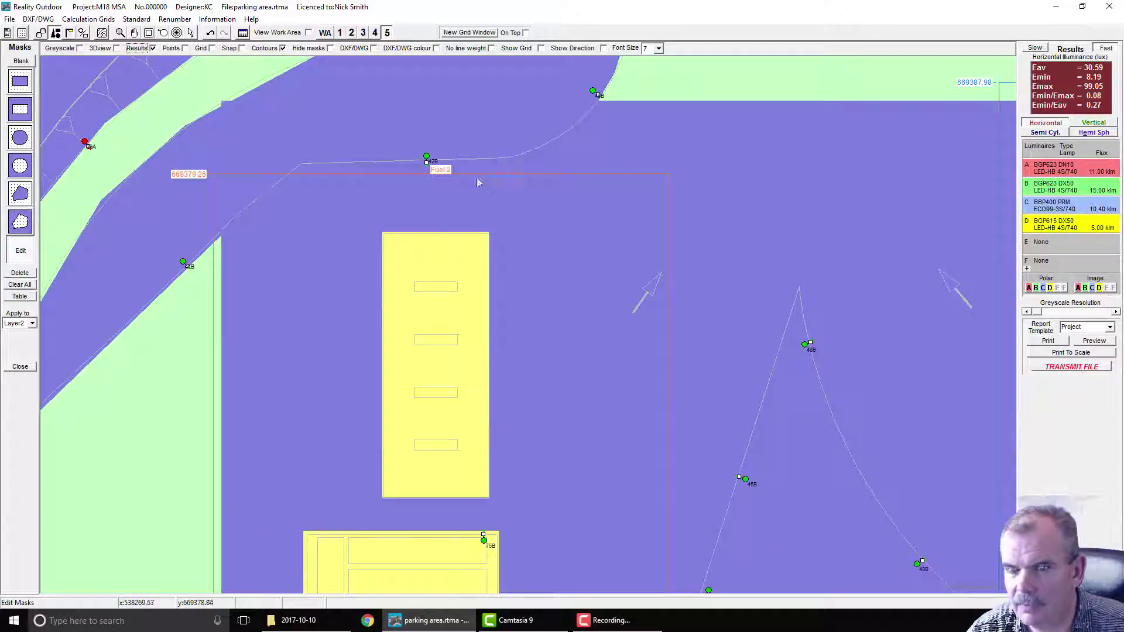
scroll(535, 326, down, 5)
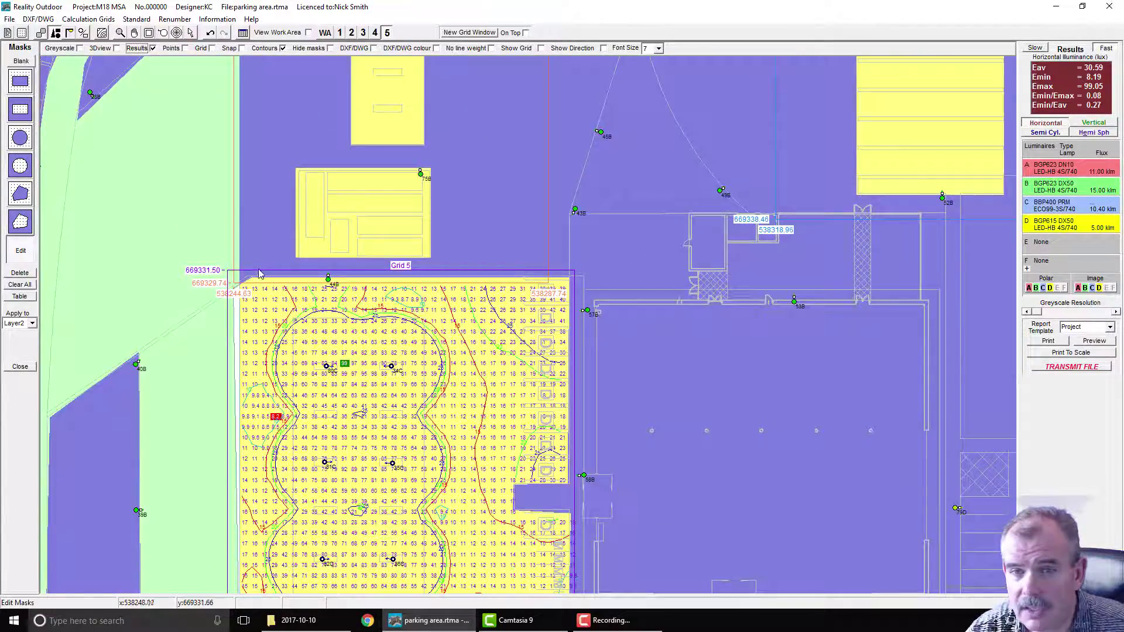
scroll(293, 278, up, 3)
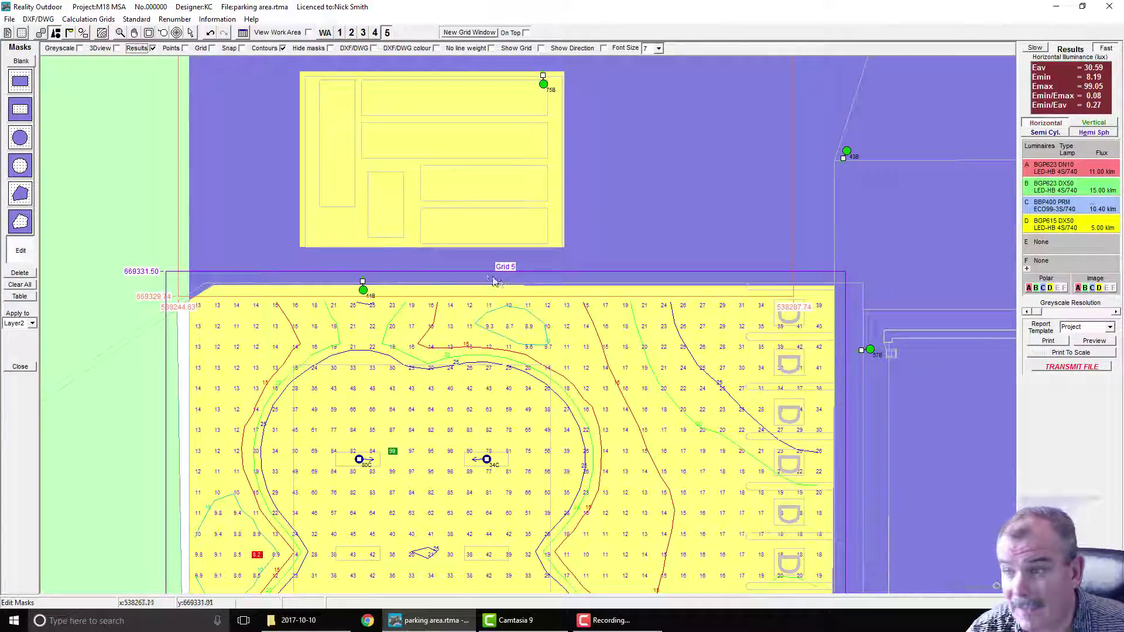
scroll(388, 301, down, 3)
scroll(509, 313, down, 3)
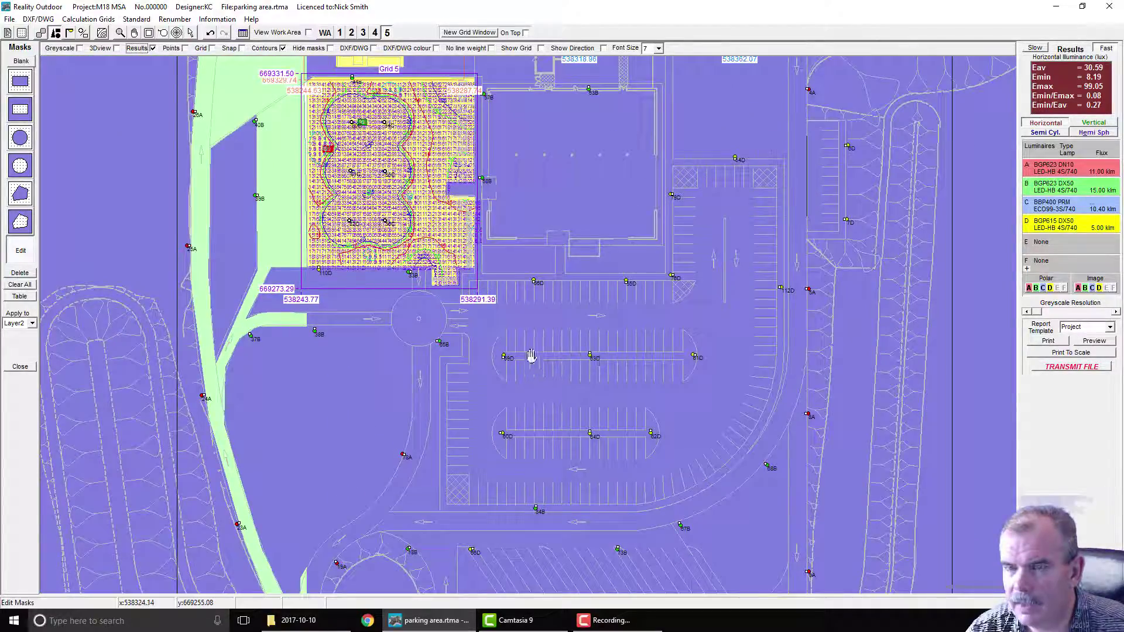
scroll(515, 340, up, 2)
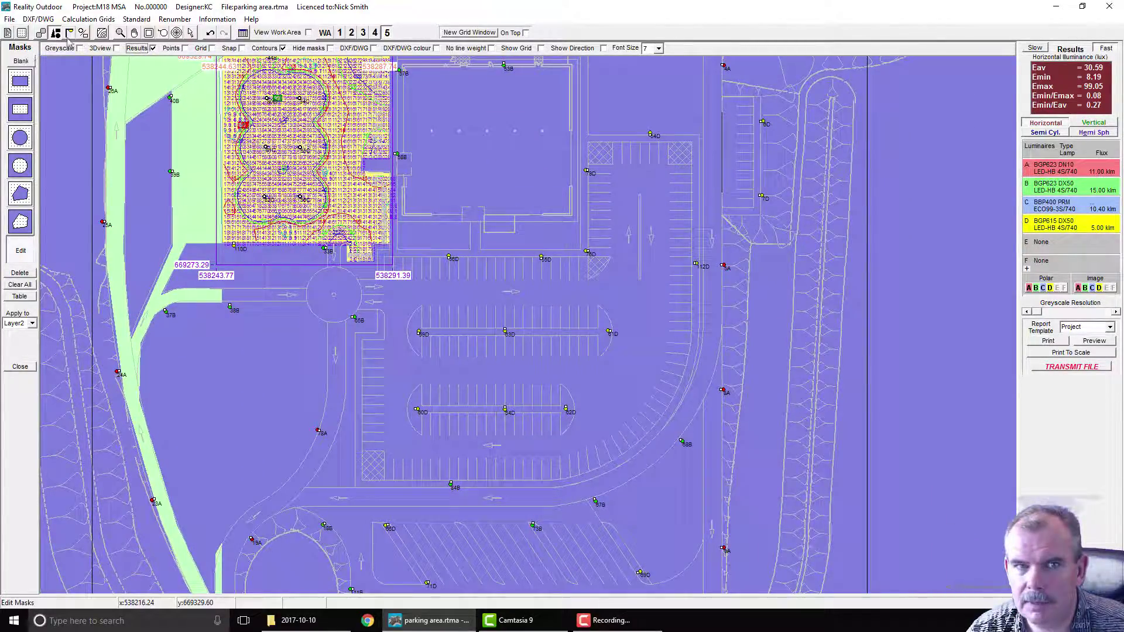
- Create Grid 6 with a rectangle over the lower car park, 70.90 × 74.70 with 25 × 25 points
click(88, 19)
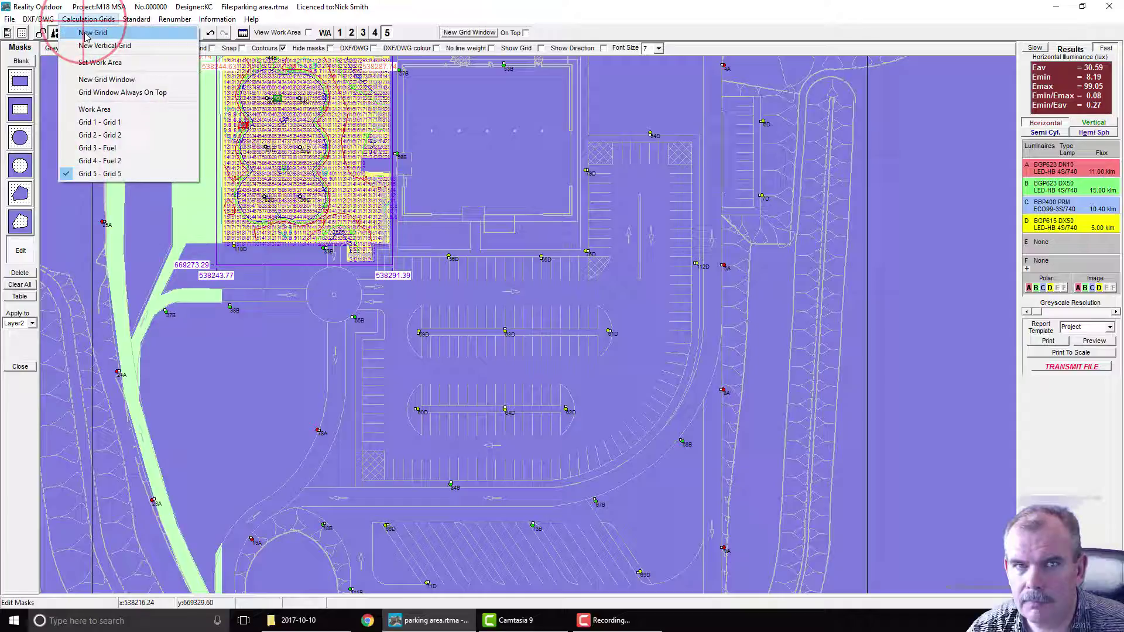
click(86, 33)
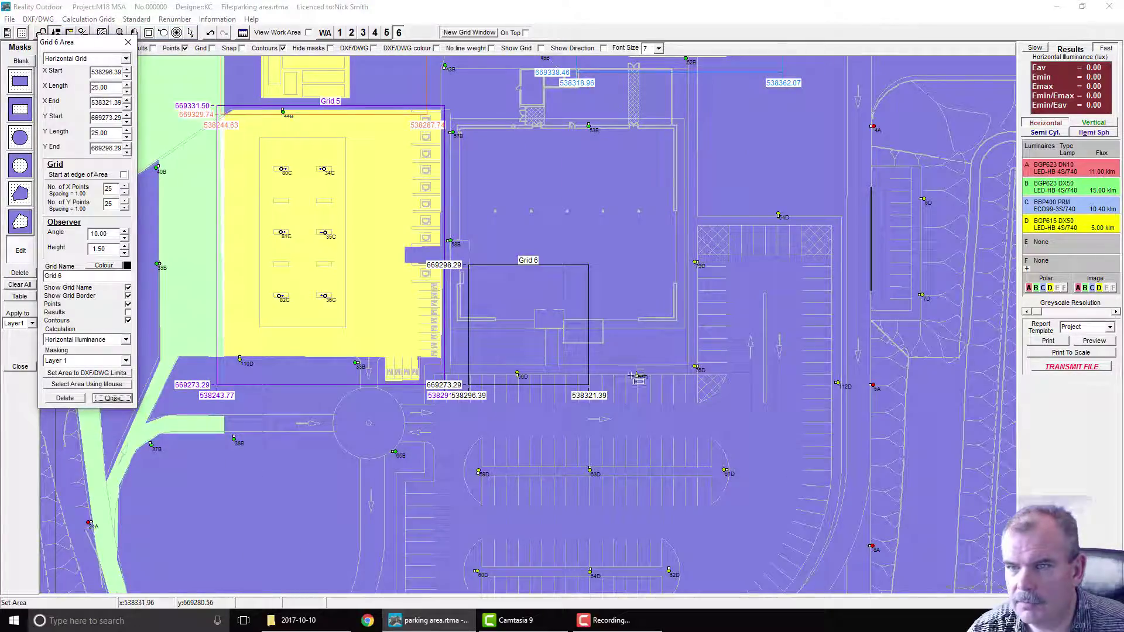
scroll(622, 294, down, 2)
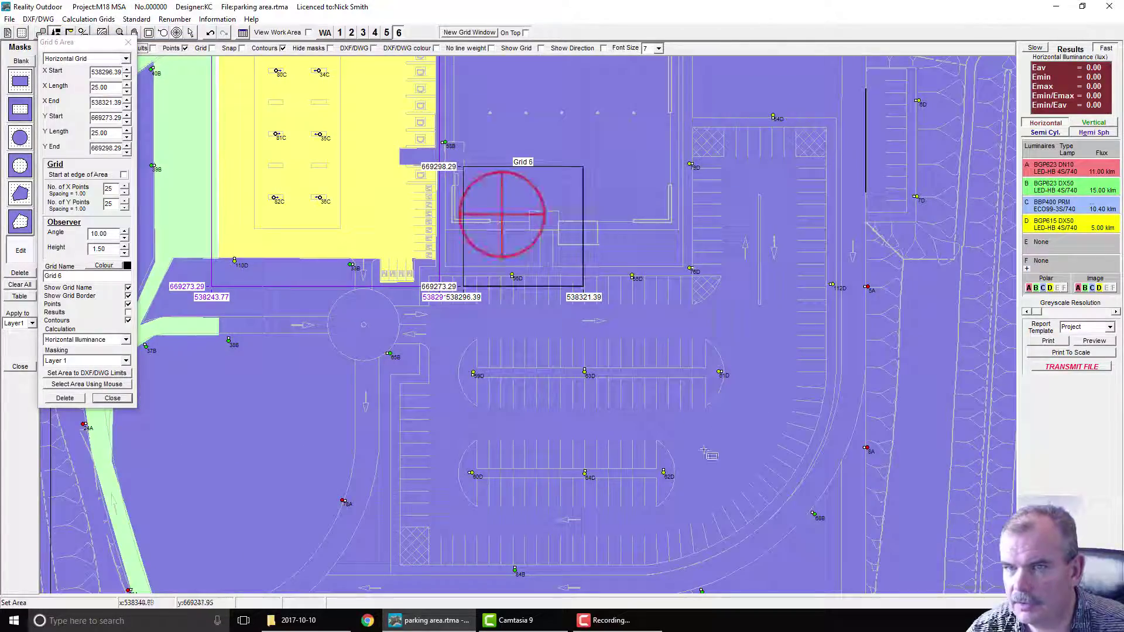
drag(827, 548, 841, 571)
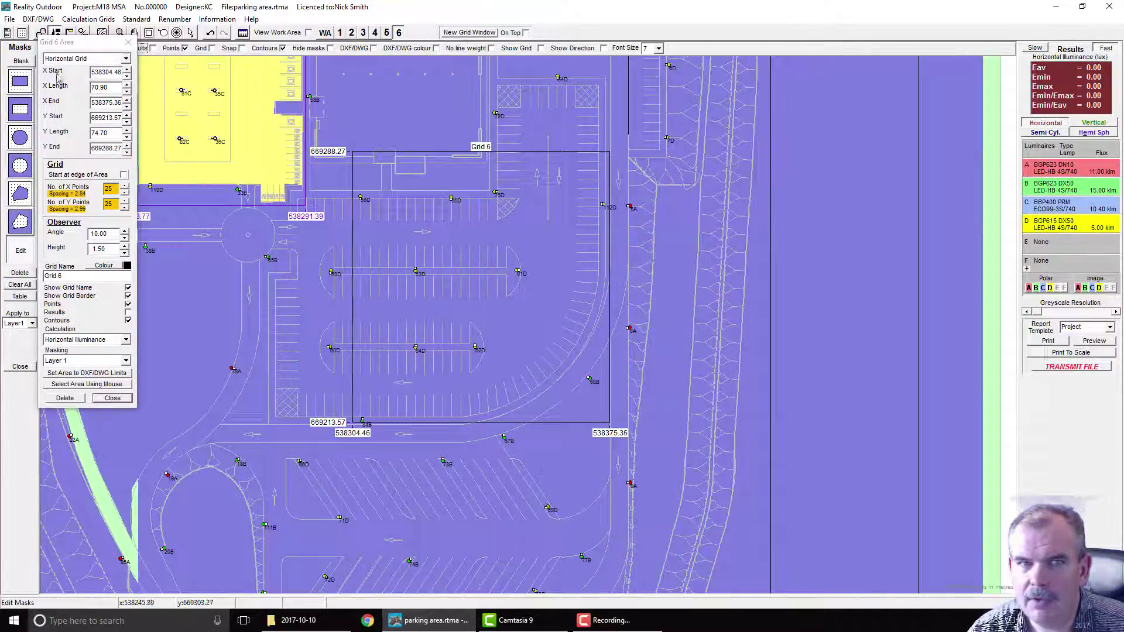
click(41, 33)
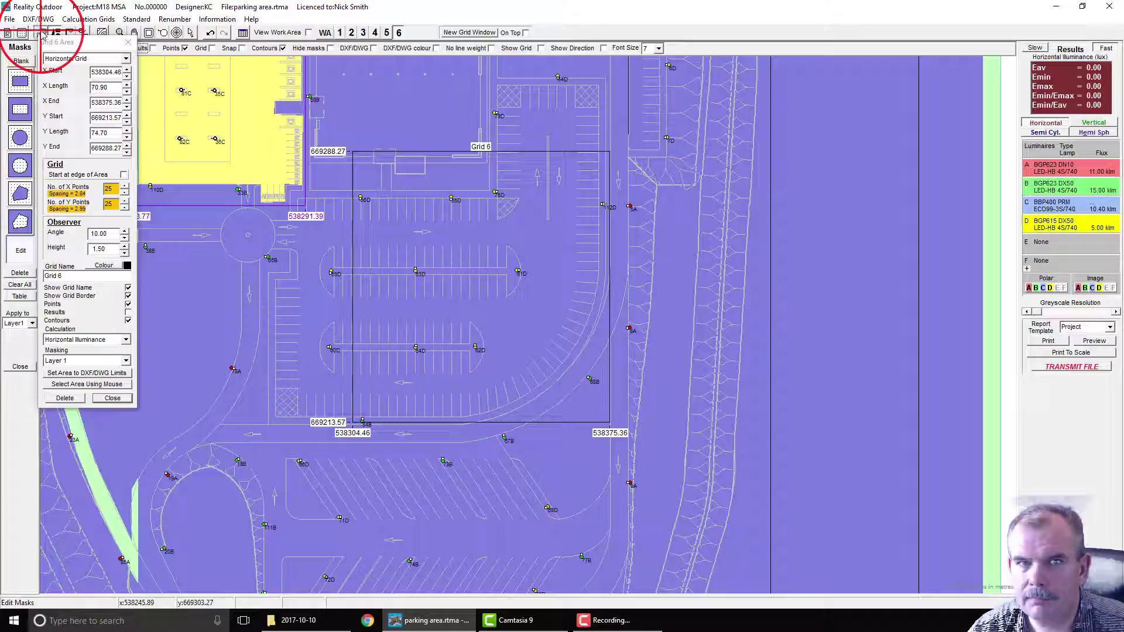
- Stretch Grid 6's bottom-left corner and top edge so it covers the lower car park, about 97 × 103
click(128, 42)
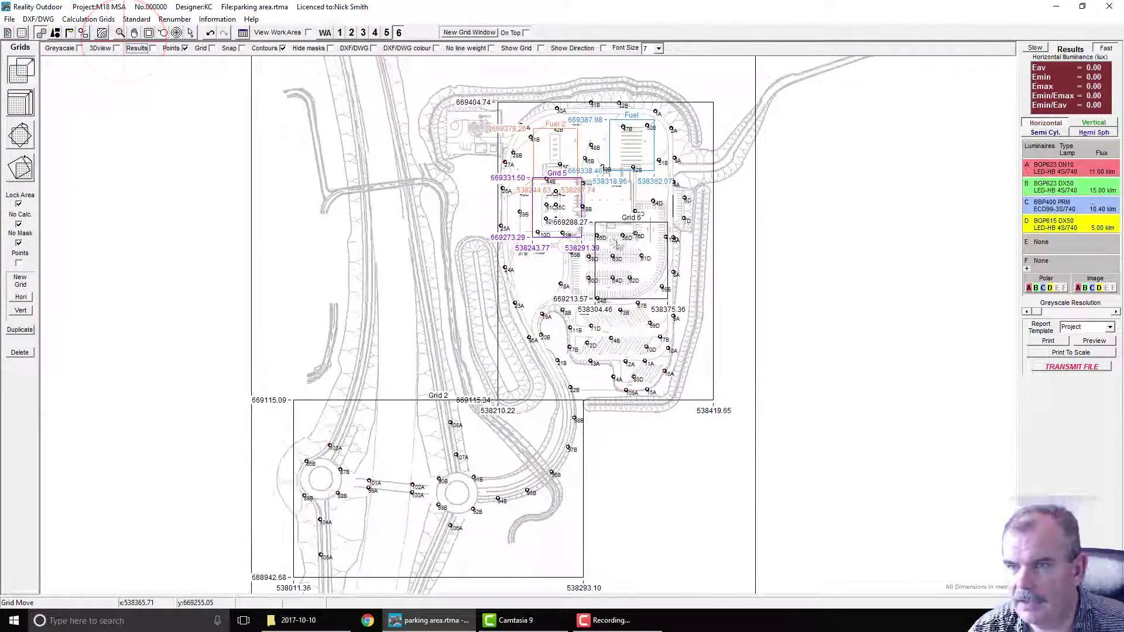
click(20, 103)
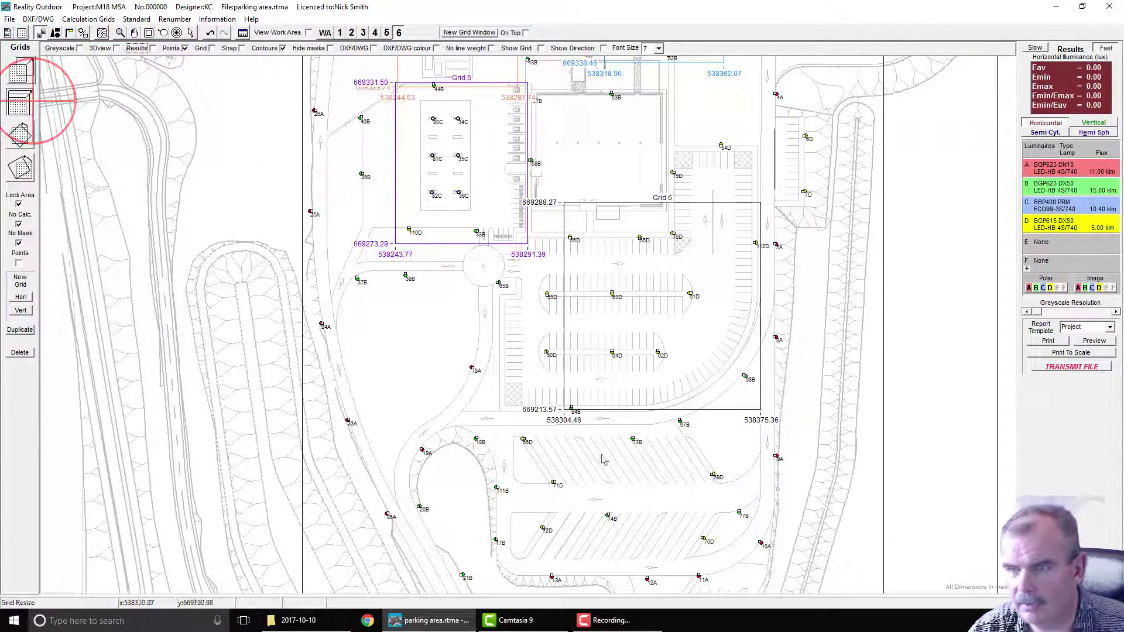
click(565, 409)
drag(565, 409, 494, 420)
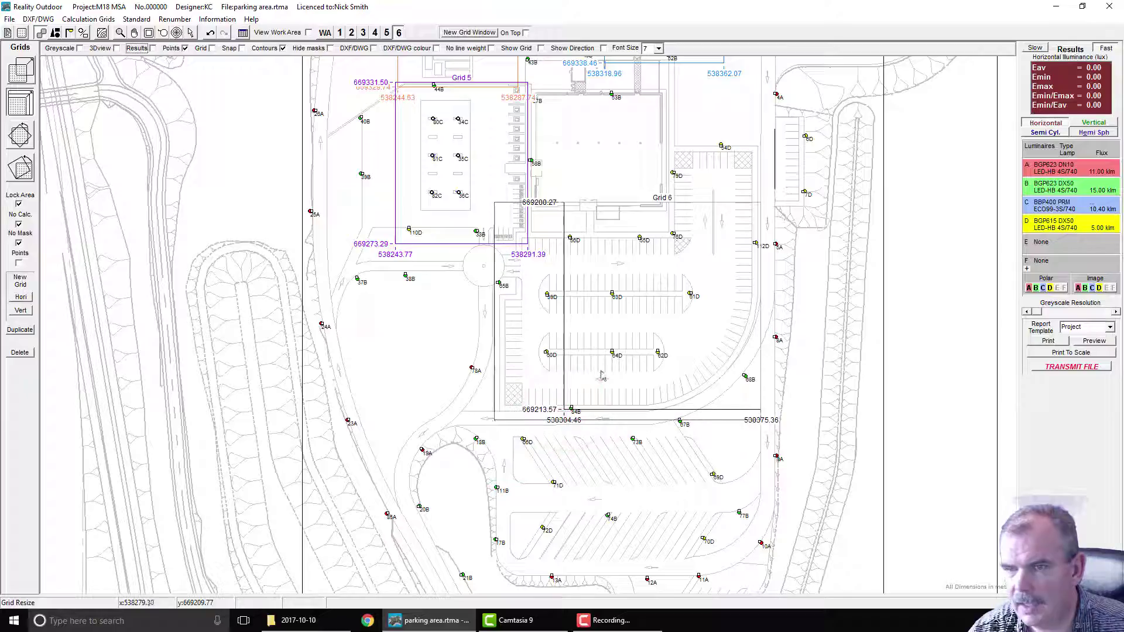
drag(759, 203, 763, 135)
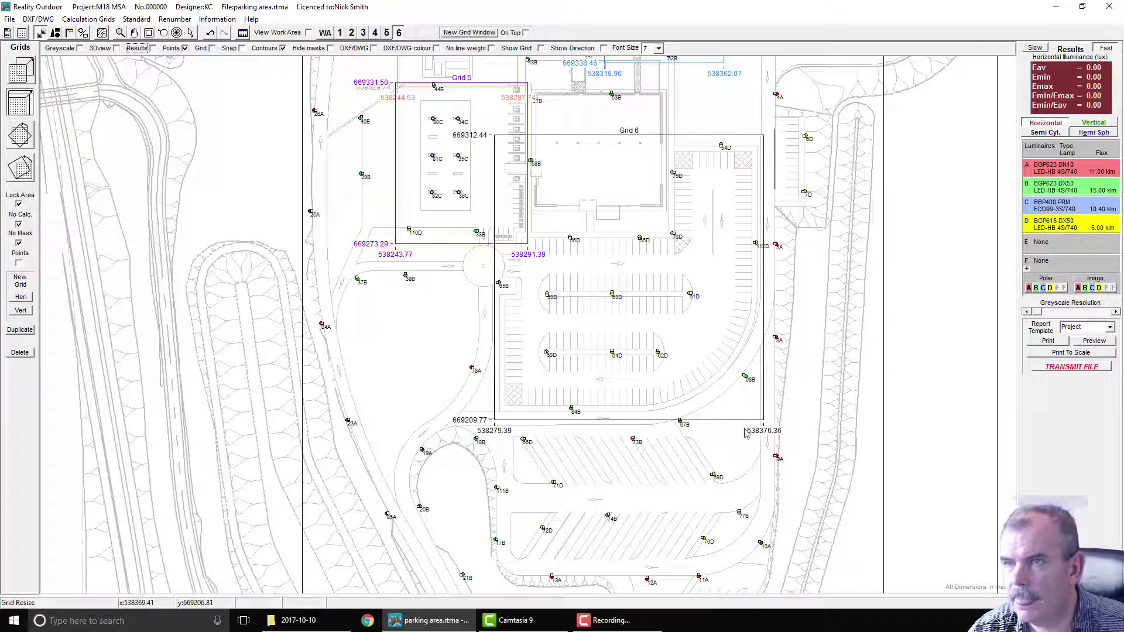
click(56, 34)
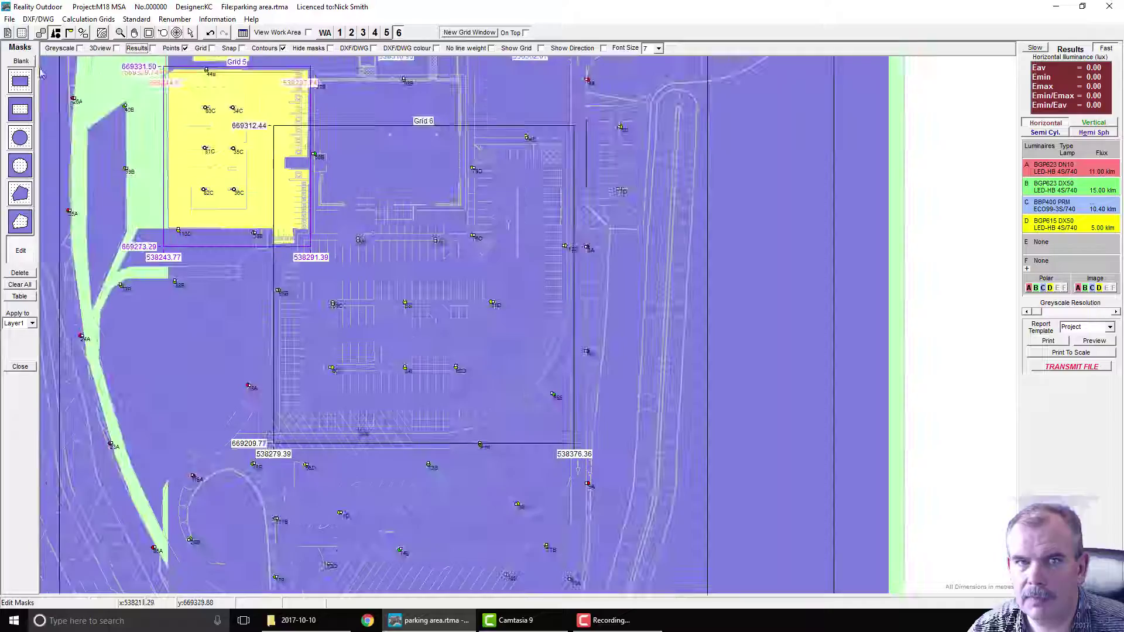
- Set Grid 6's masking to Layer 2 with 75 X and 75 Y calculation points
click(22, 33)
click(47, 361)
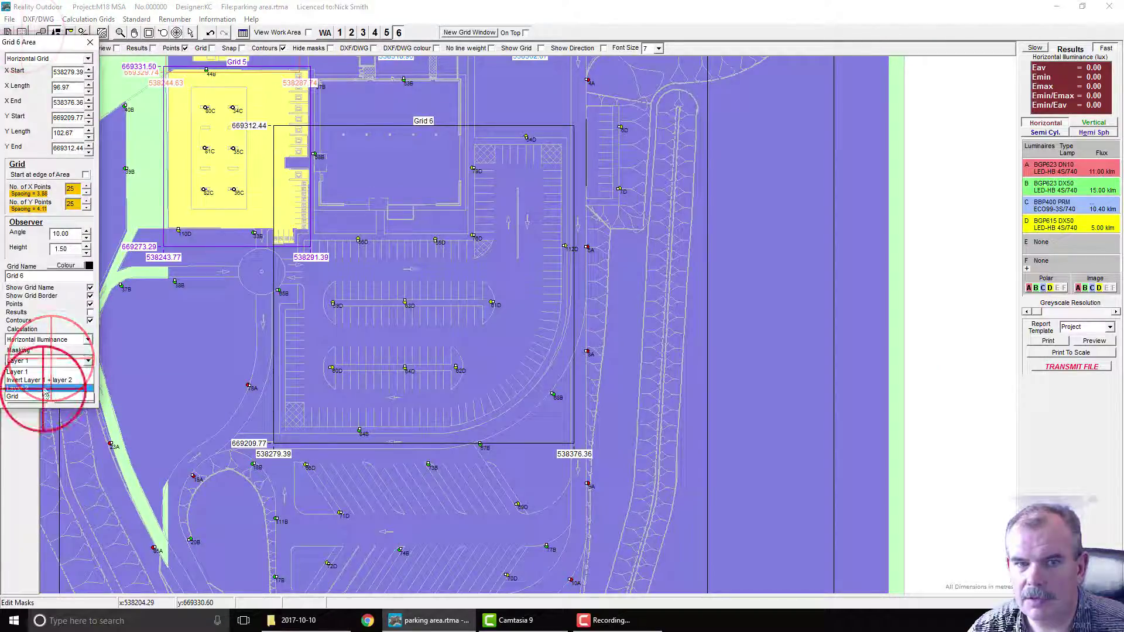
click(45, 389)
double_click(72, 188)
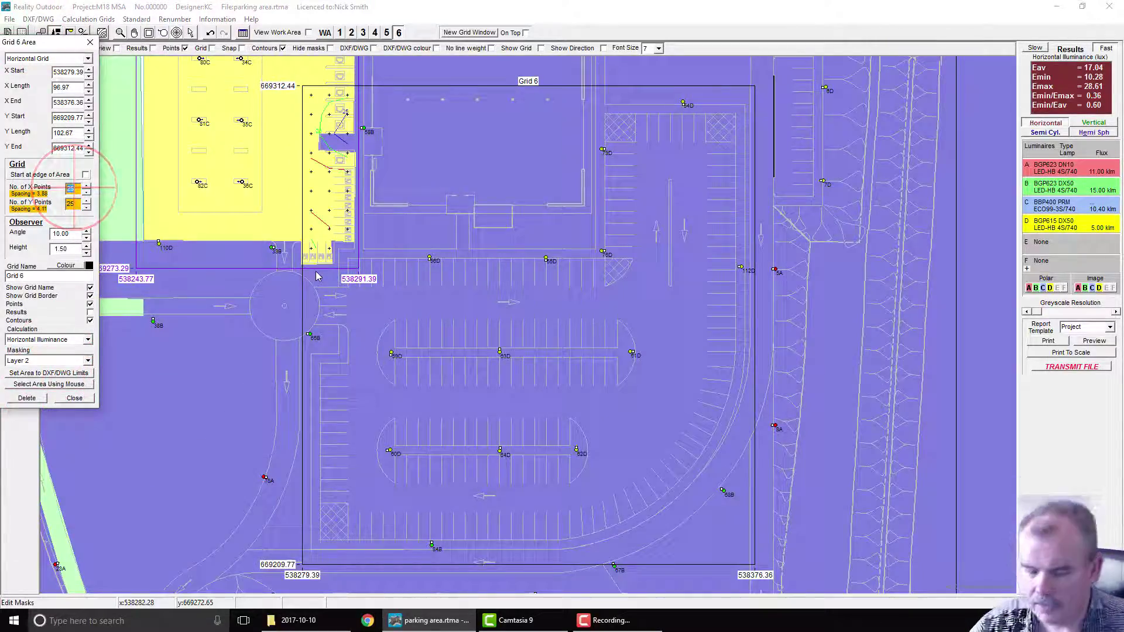
text(75)
key(Tab)
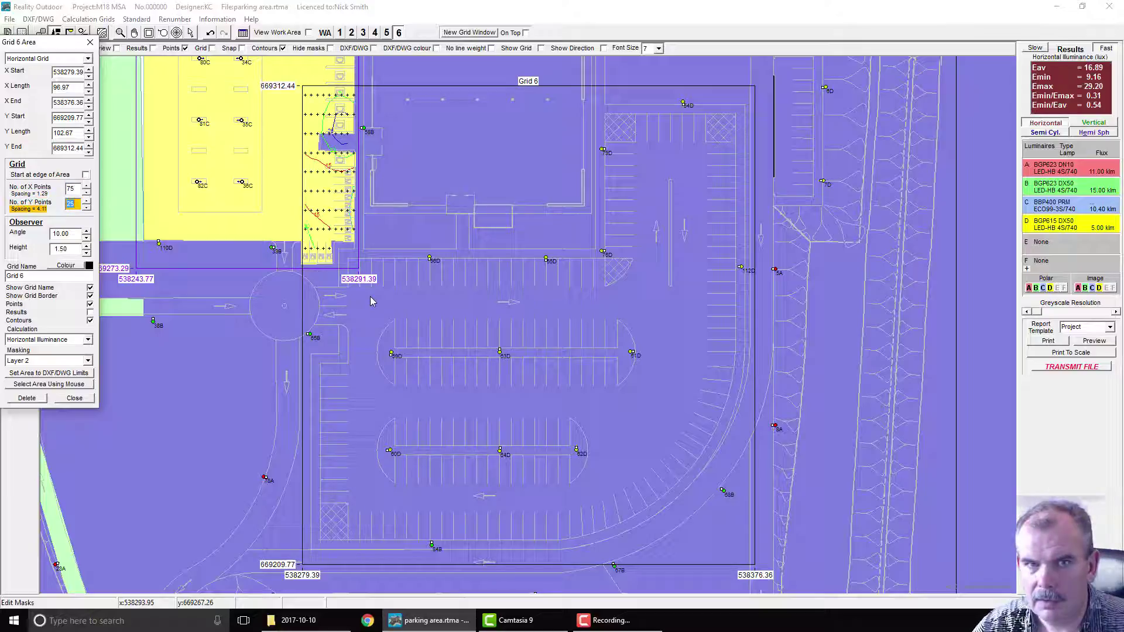
text(75)
key(Tab)
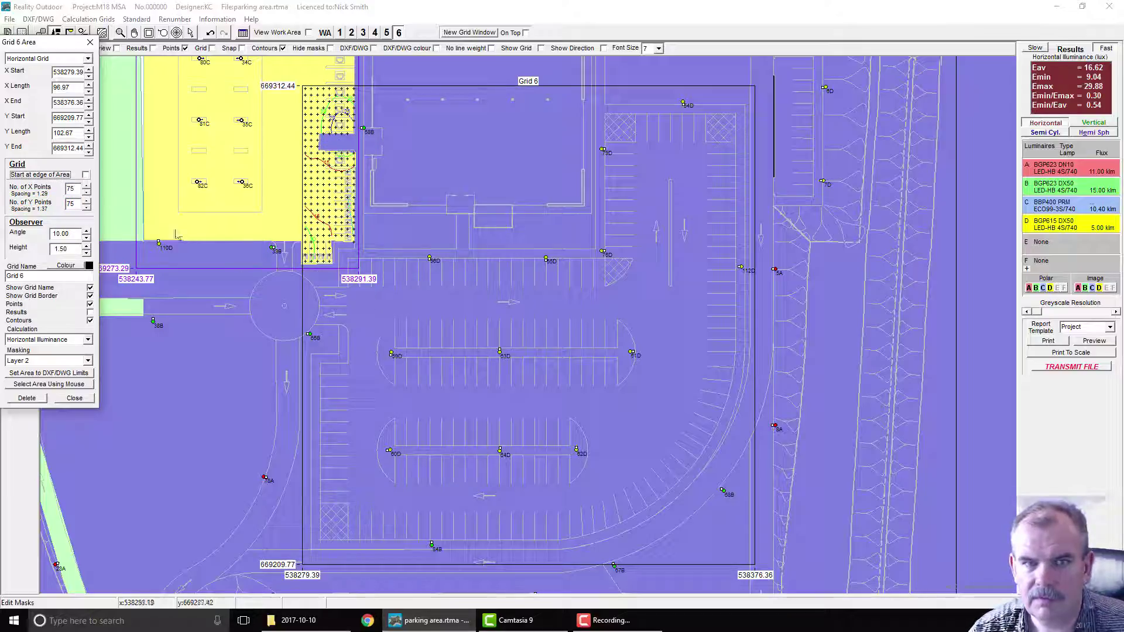
- Colour Grid 6 blue and close its area settings
click(71, 265)
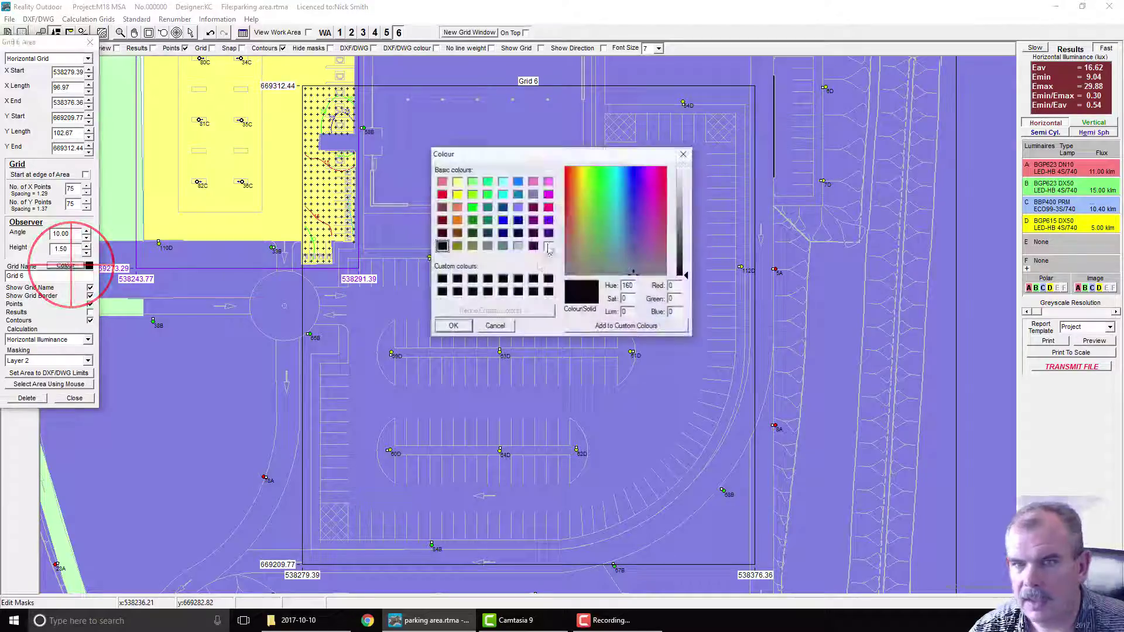
click(503, 220)
click(454, 326)
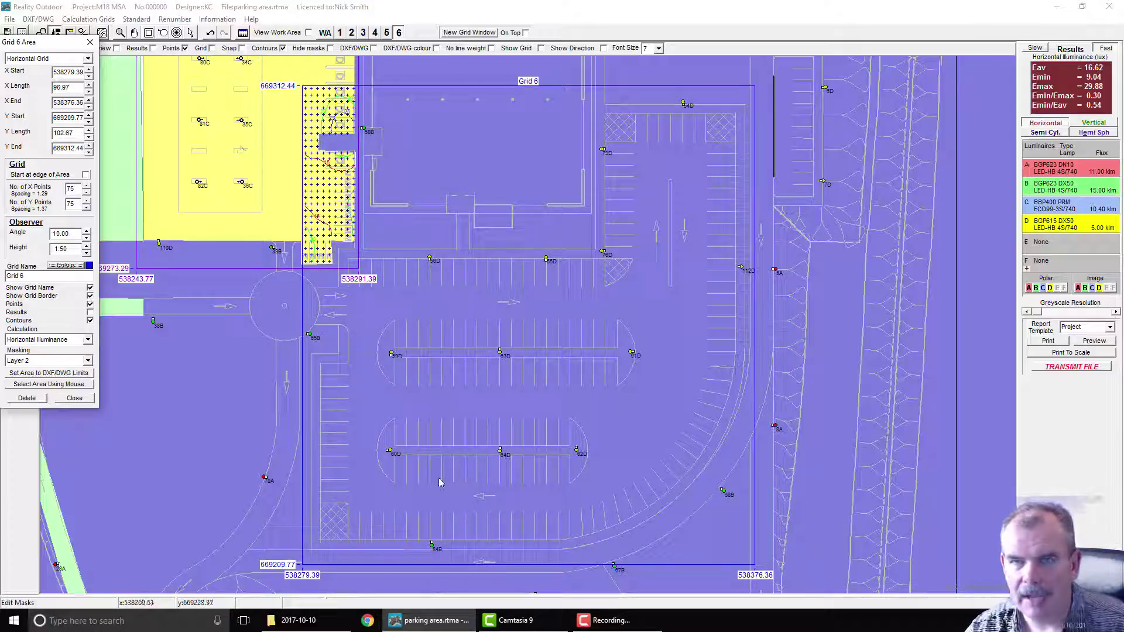
scroll(377, 351, down, 2)
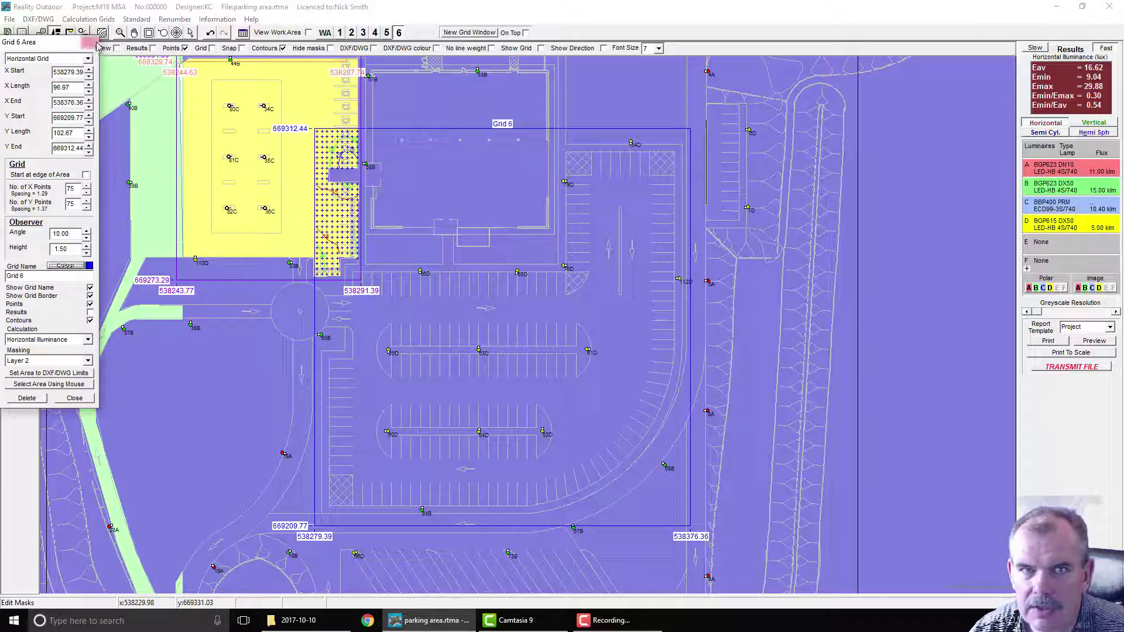
click(102, 33)
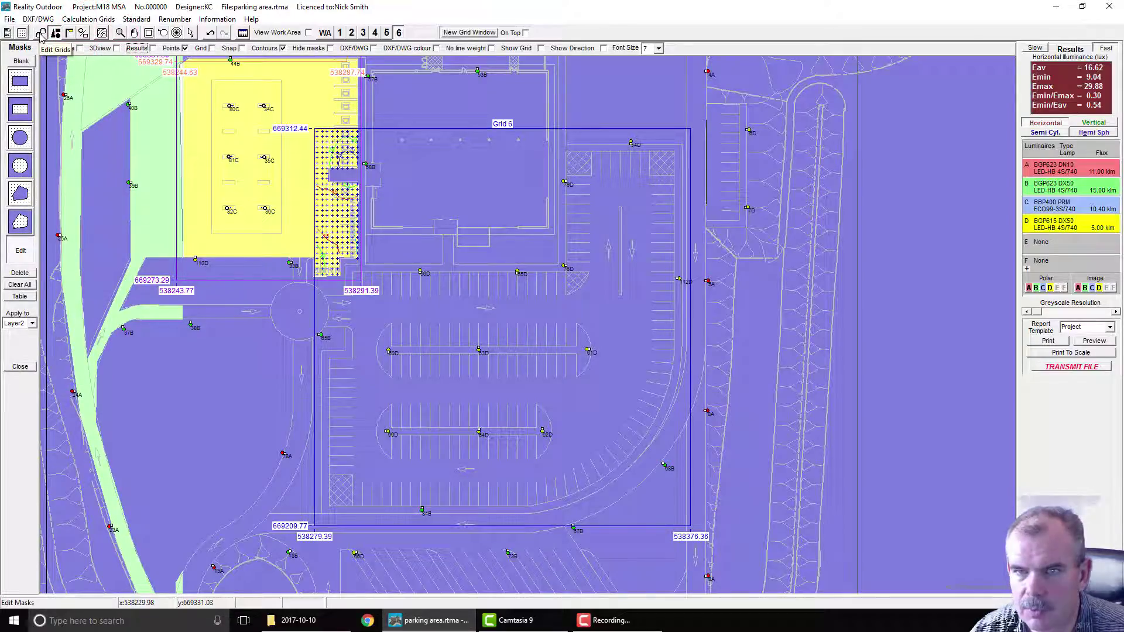
click(41, 34)
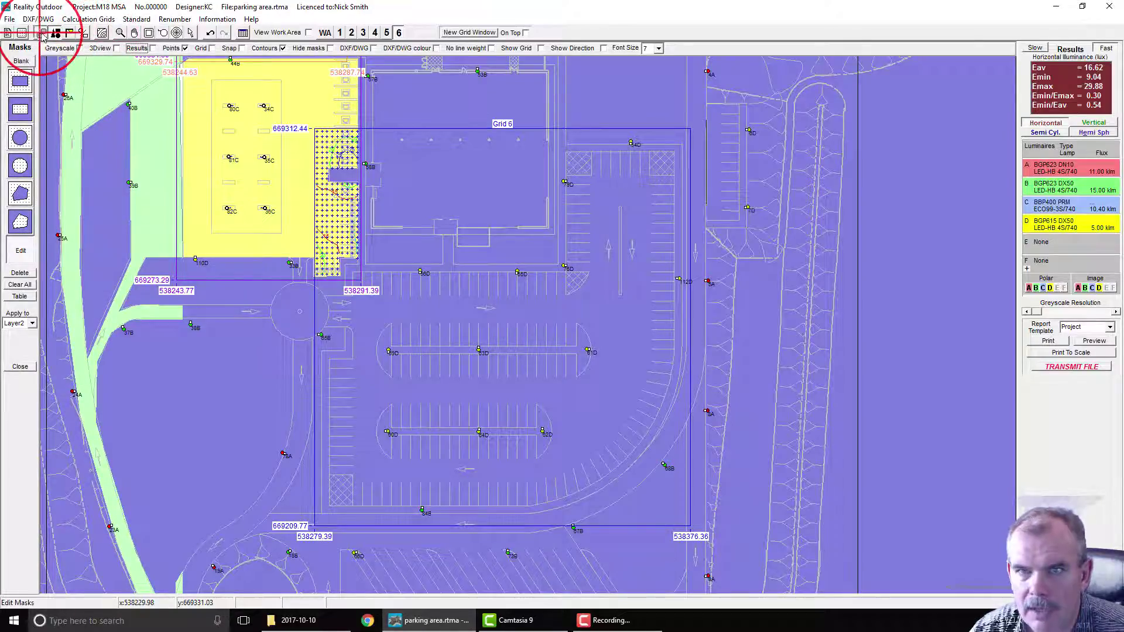
- Rotate Grid 6 by 41° about its corner
scroll(640, 237, up, 4)
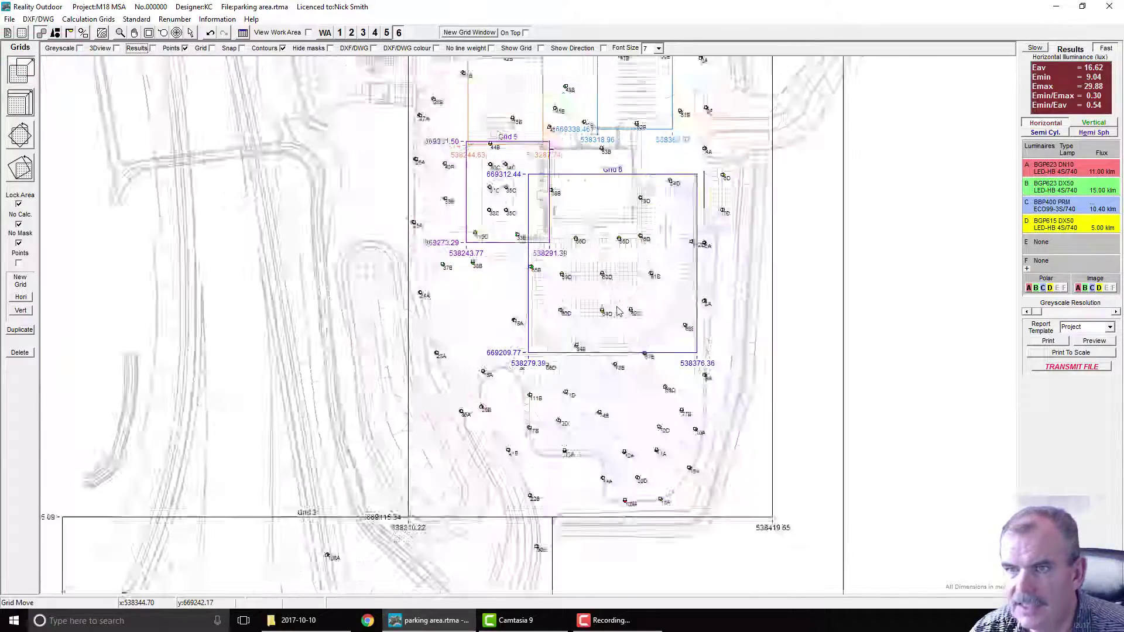
click(21, 136)
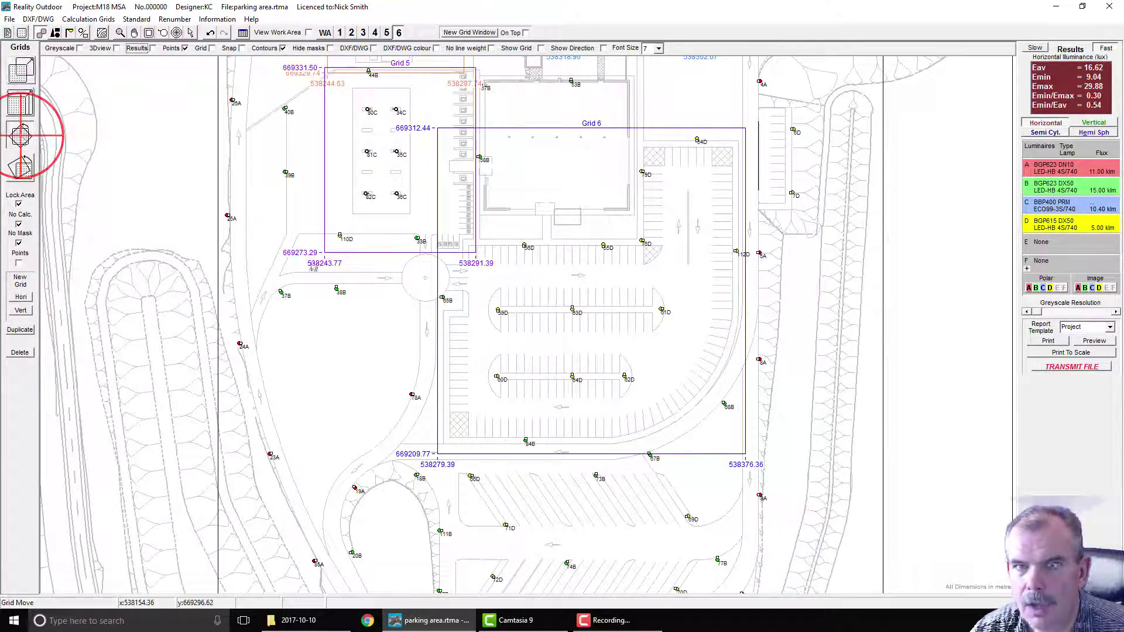
click(744, 453)
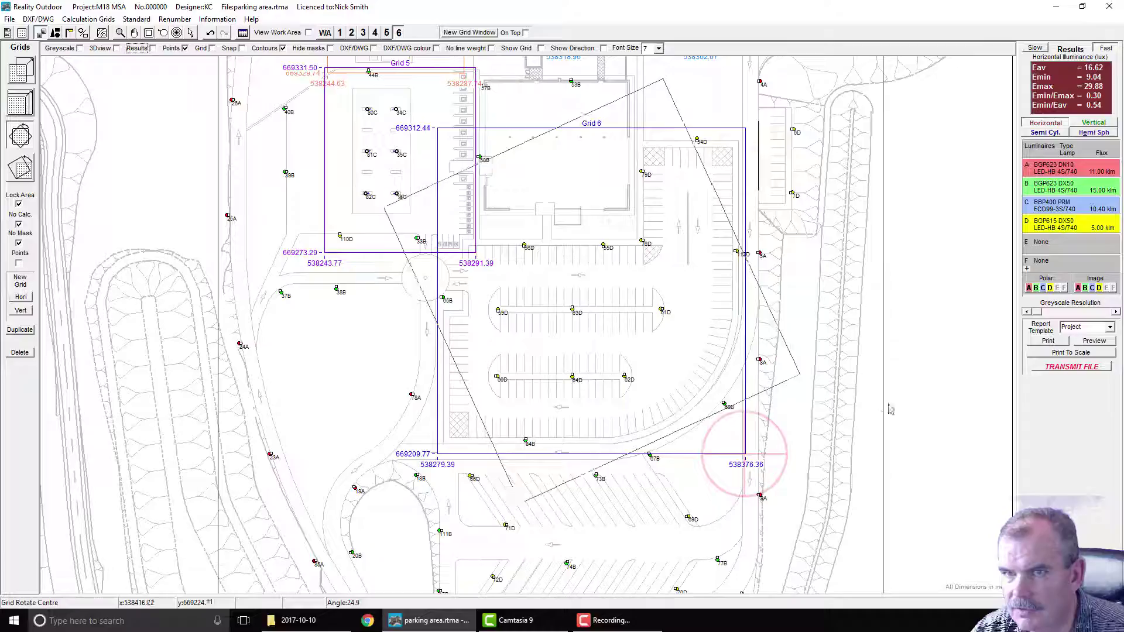
click(827, 330)
- Extend Grid 6's top, right and bottom corners outward over the car park
click(28, 100)
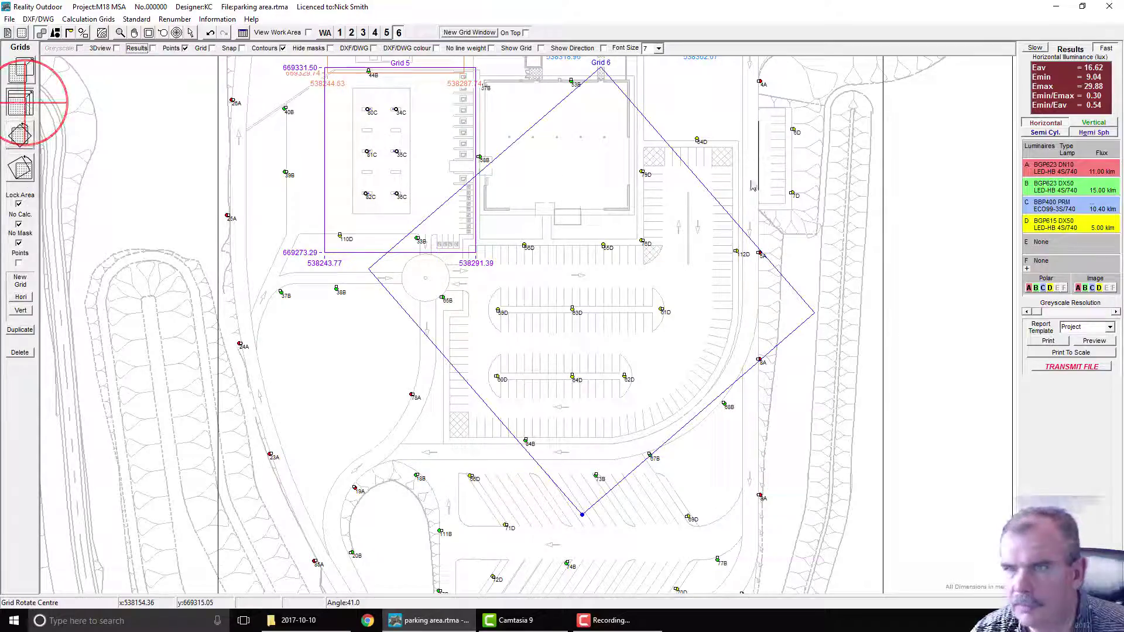
click(610, 75)
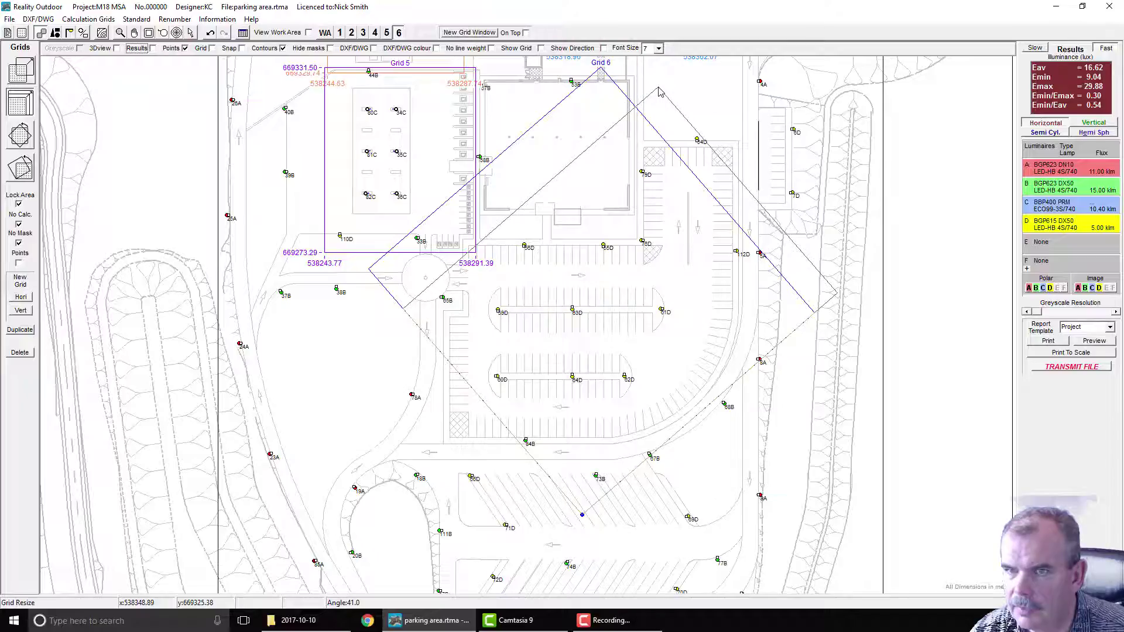
click(658, 91)
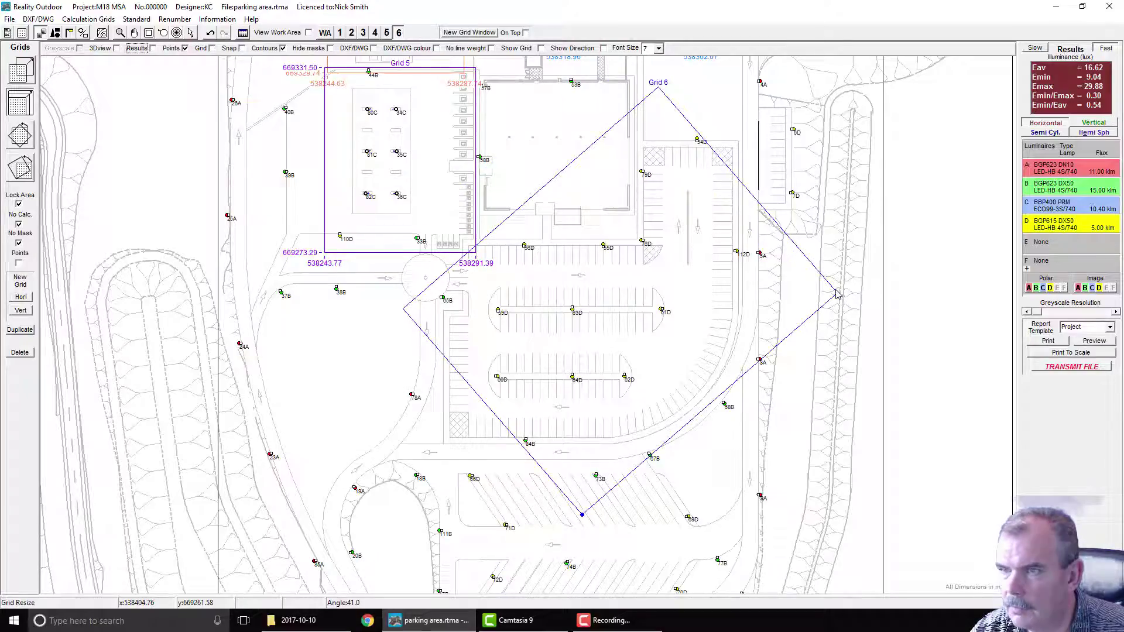
click(854, 274)
click(581, 513)
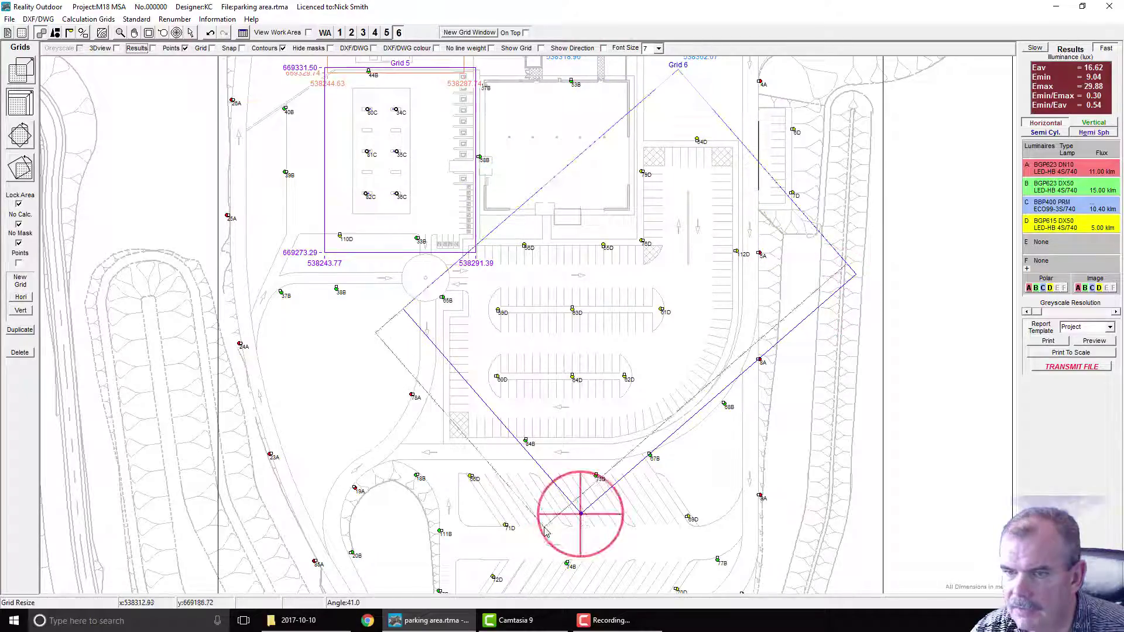
click(533, 544)
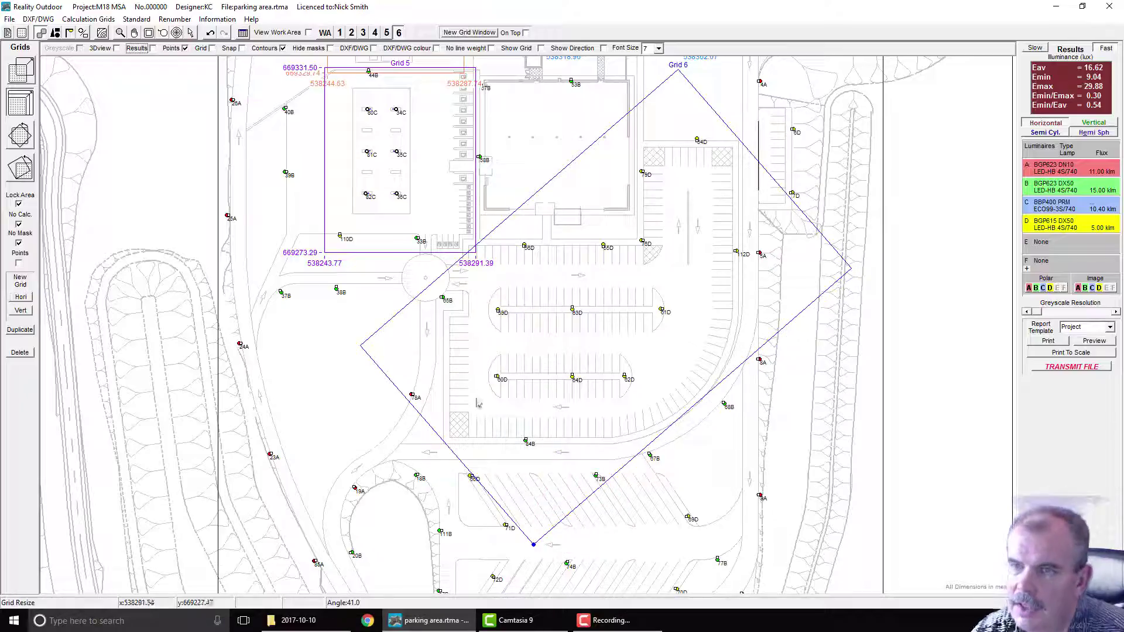
click(850, 270)
click(860, 281)
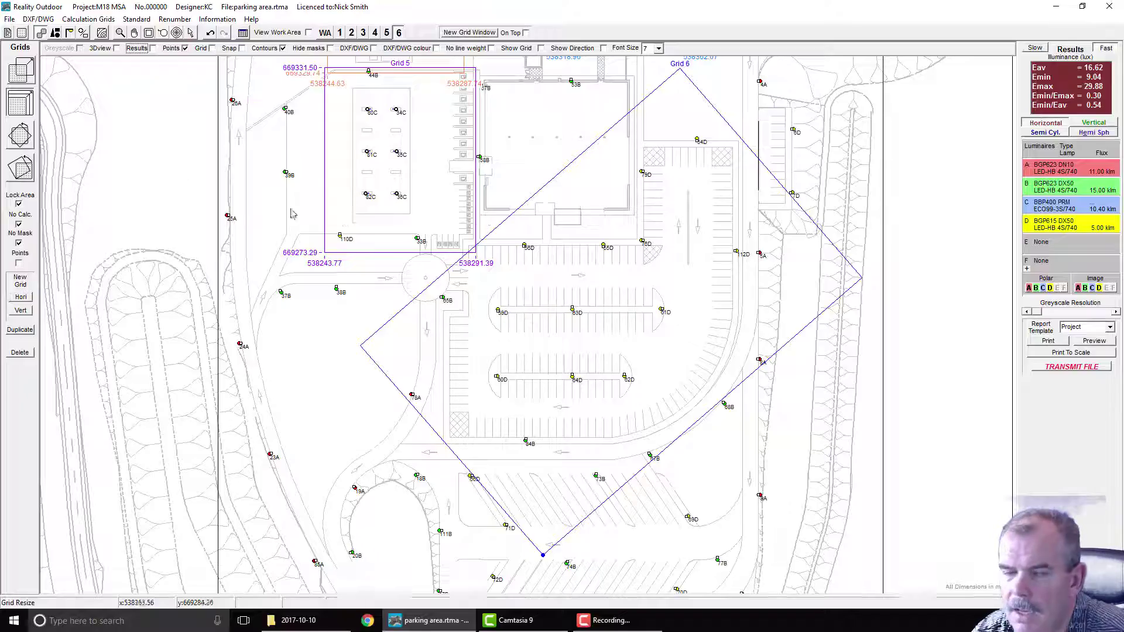
click(55, 33)
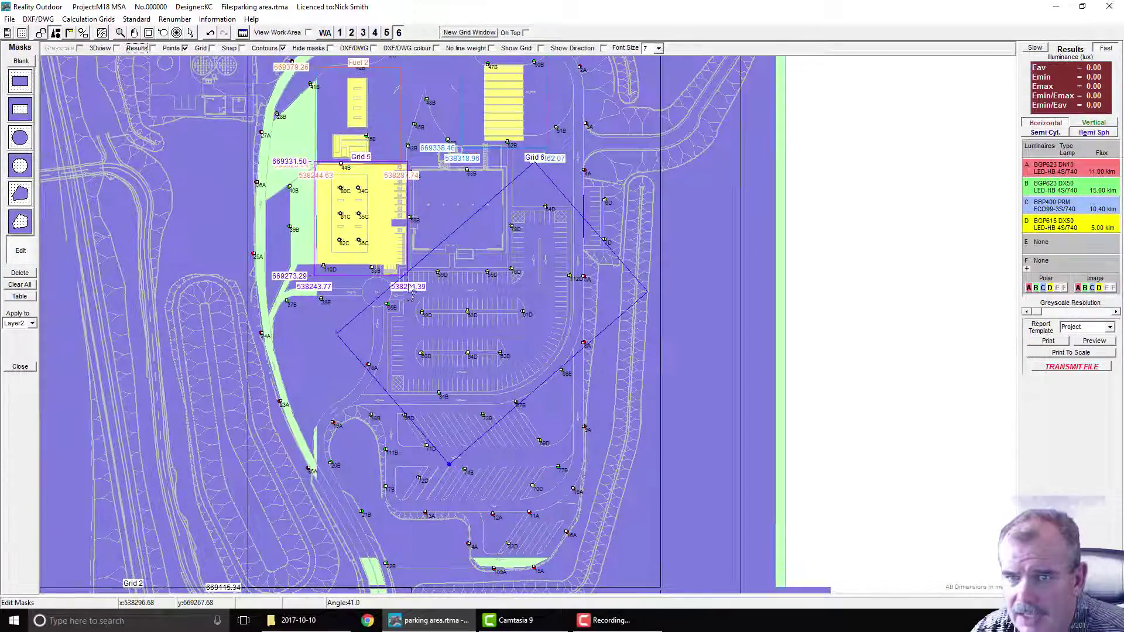
- Start Grid 6's polygon mask, tracing the car park's west side and building edge
click(20, 222)
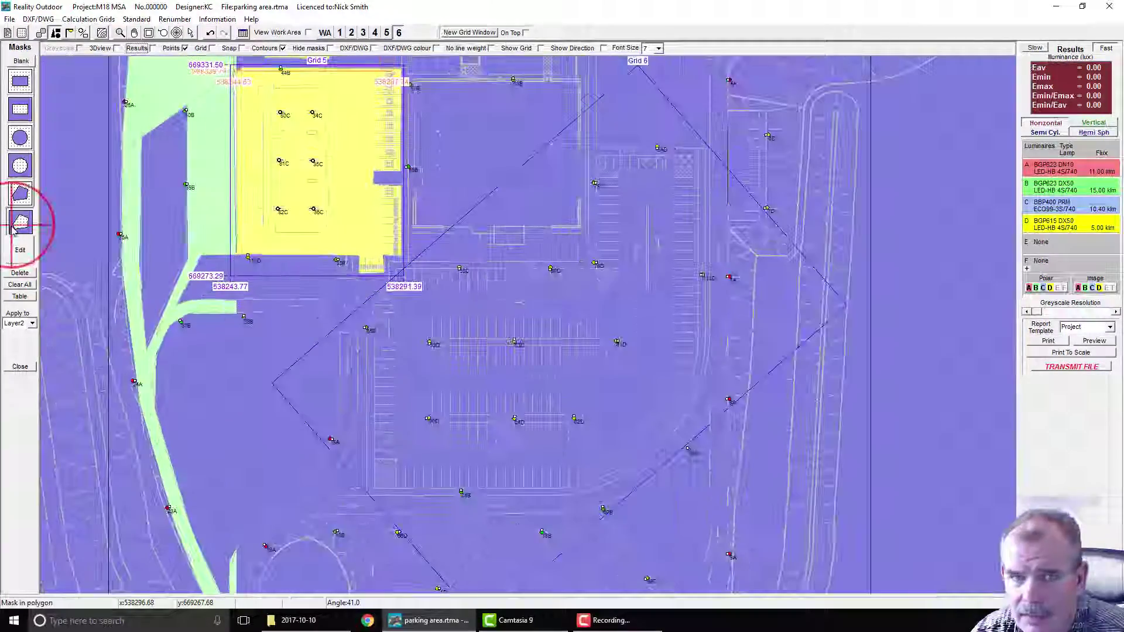
click(371, 486)
click(373, 349)
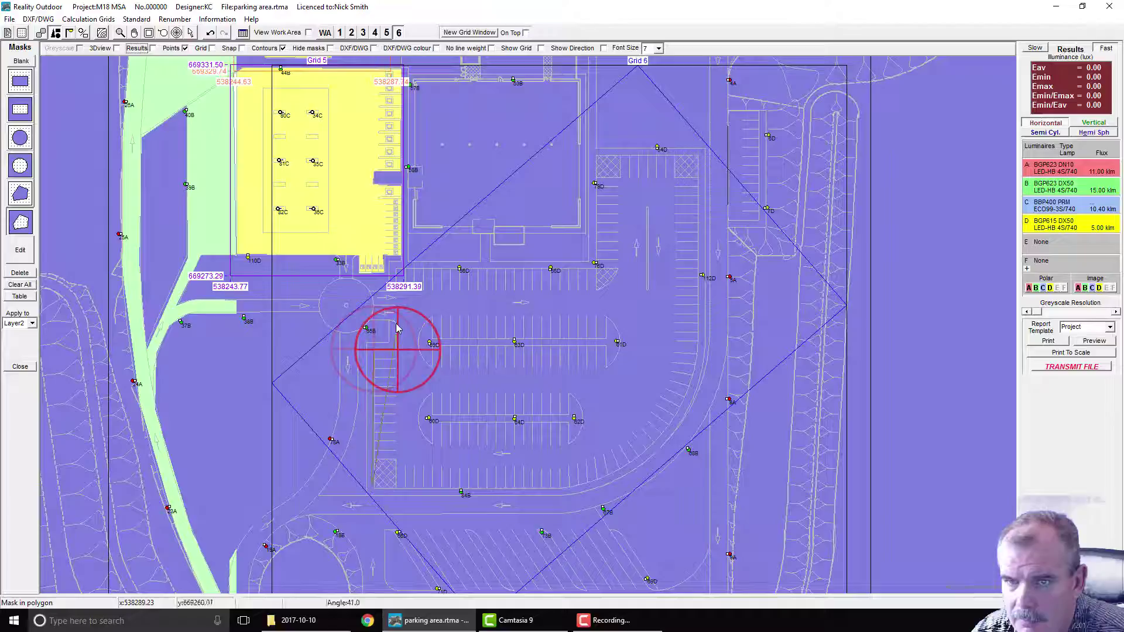
click(377, 316)
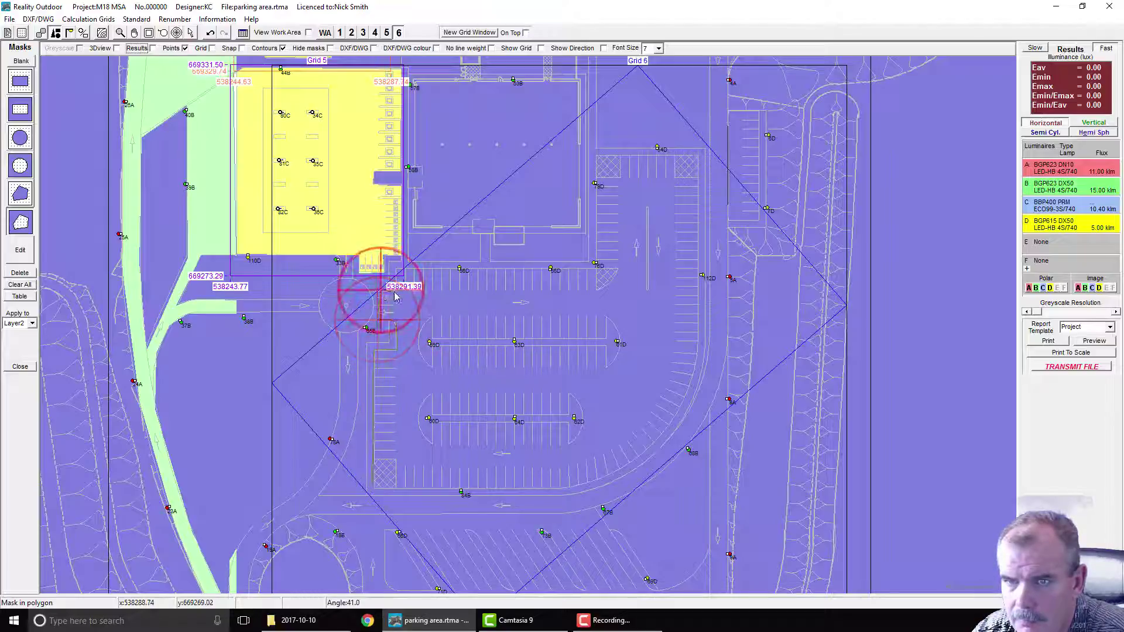
click(397, 268)
click(593, 268)
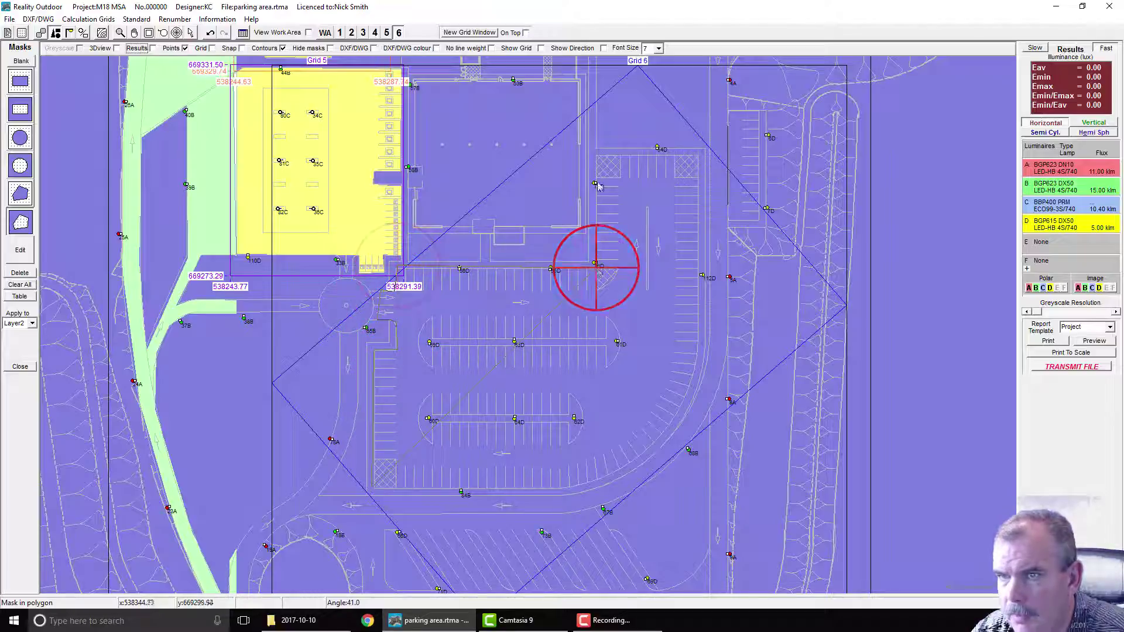
click(597, 153)
click(698, 155)
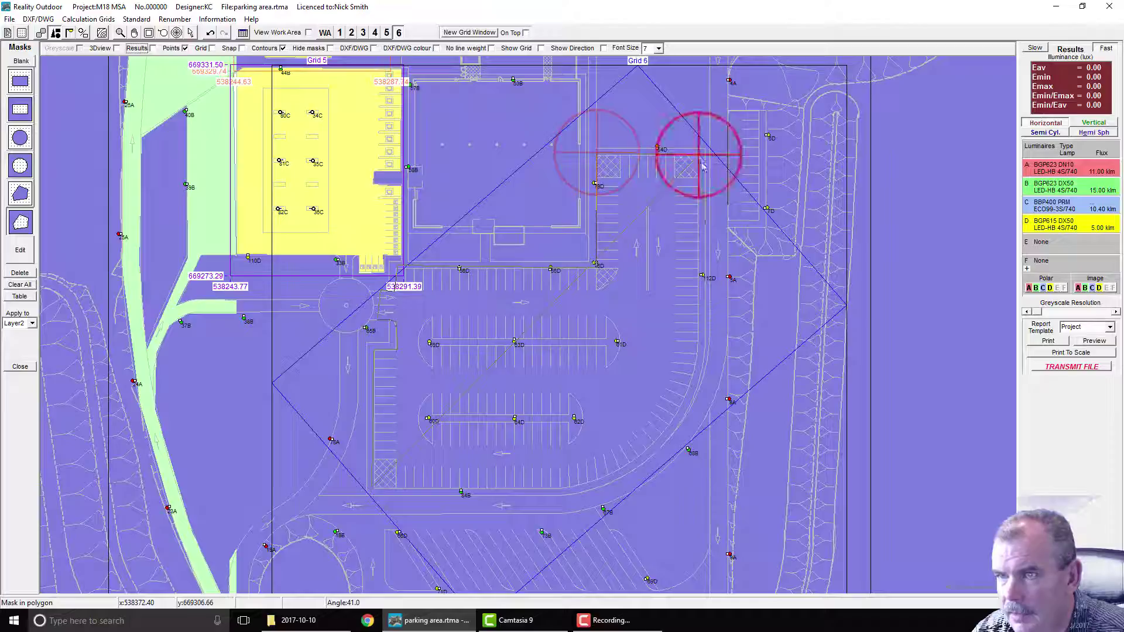
- Trace the east side and curved kerb, closing the mask at Eav 9.96, Emin 4.56, Emax 30.67 lux
click(697, 336)
click(690, 382)
click(670, 410)
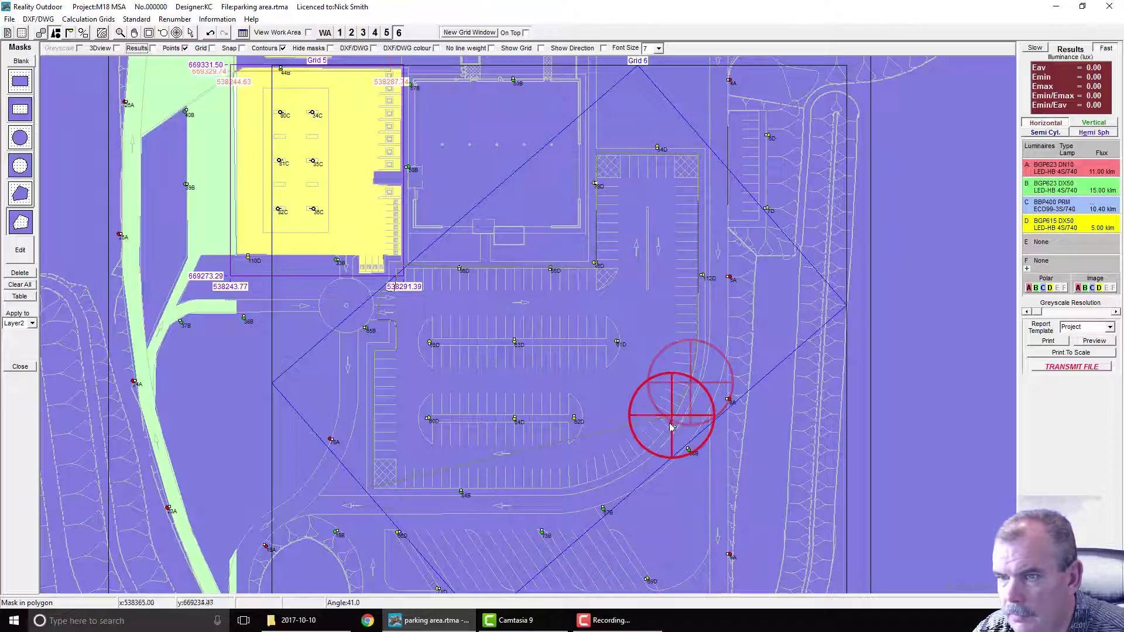
click(657, 432)
click(640, 451)
click(620, 468)
click(600, 485)
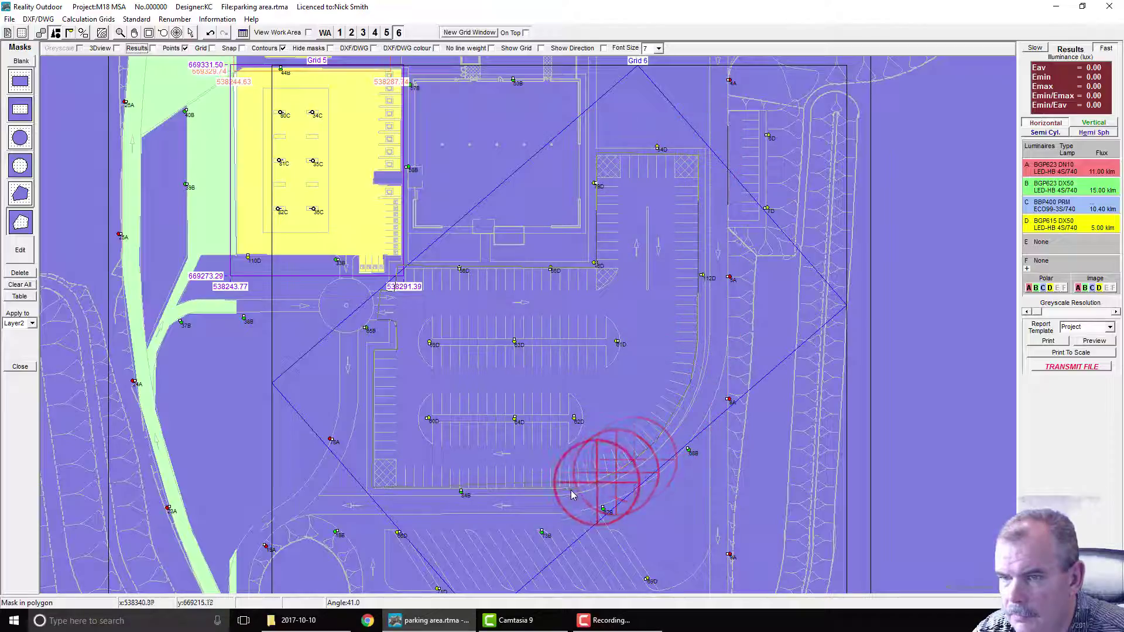
right_click(545, 511)
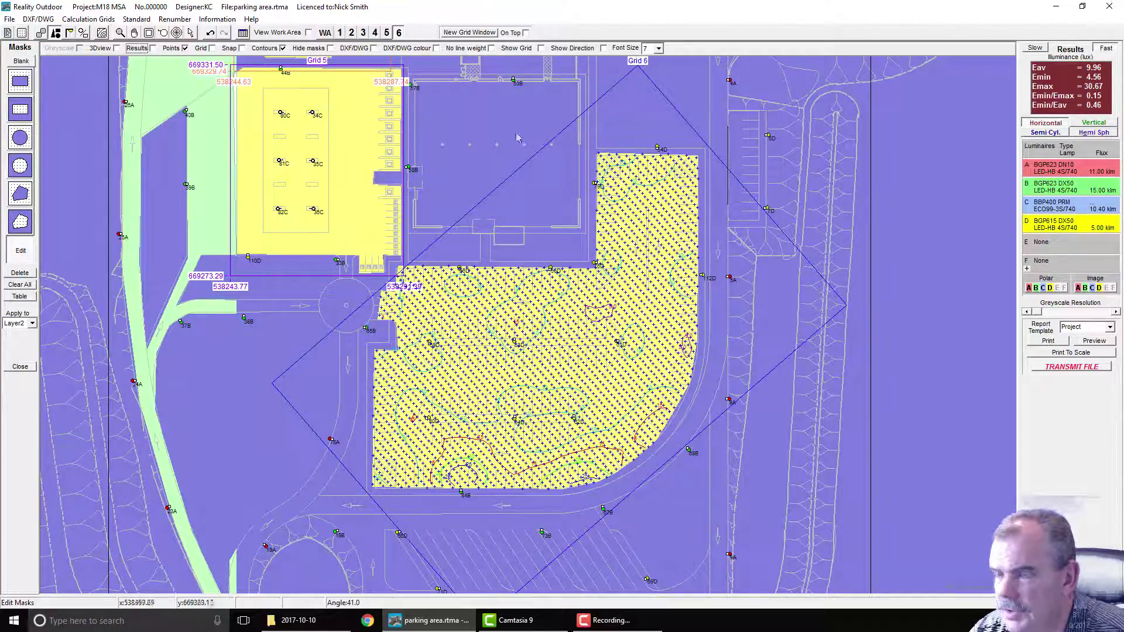
- Drag the mask's top-left corner down to level its top edge, raising Eav to 9.98 lux
scroll(361, 522, up, 4)
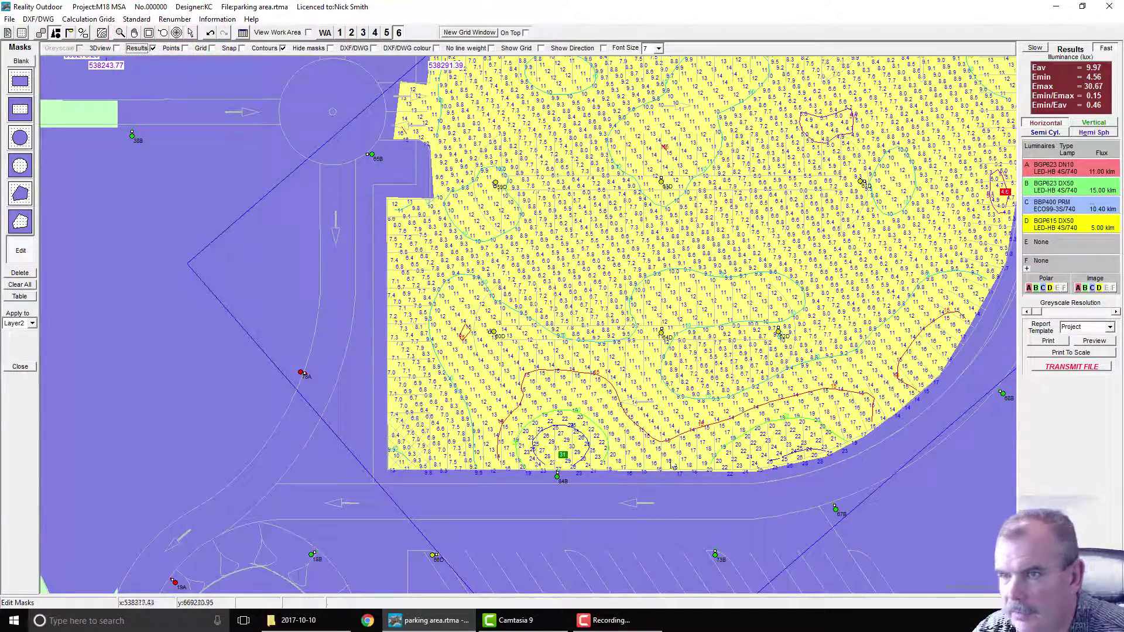
scroll(873, 386, down, 2)
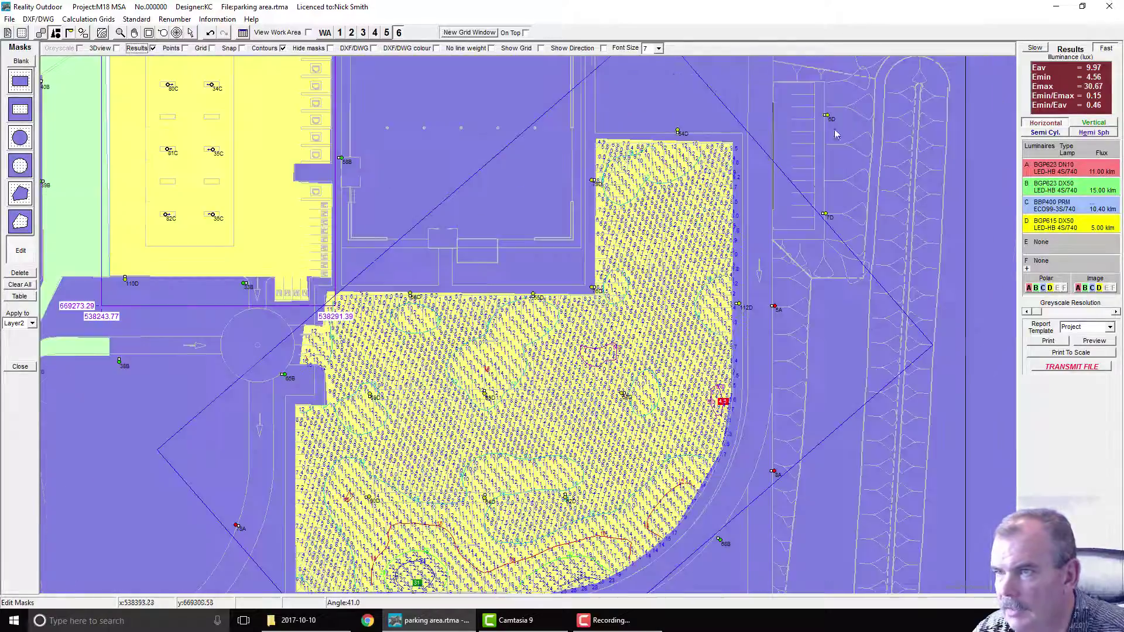
scroll(707, 136, up, 2)
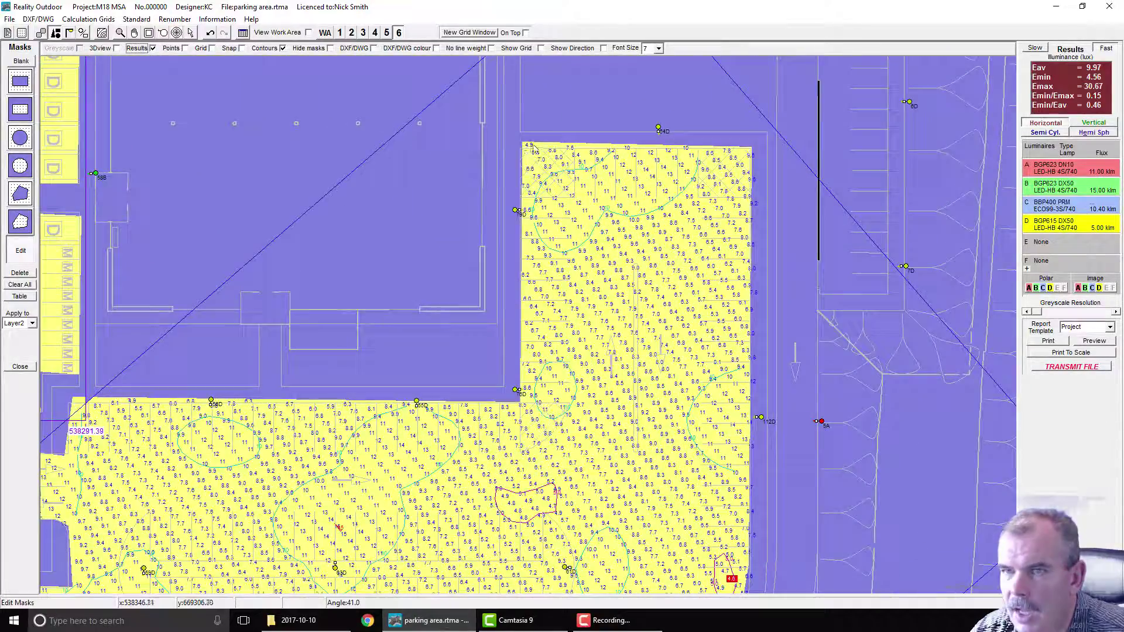
drag(525, 145, 526, 151)
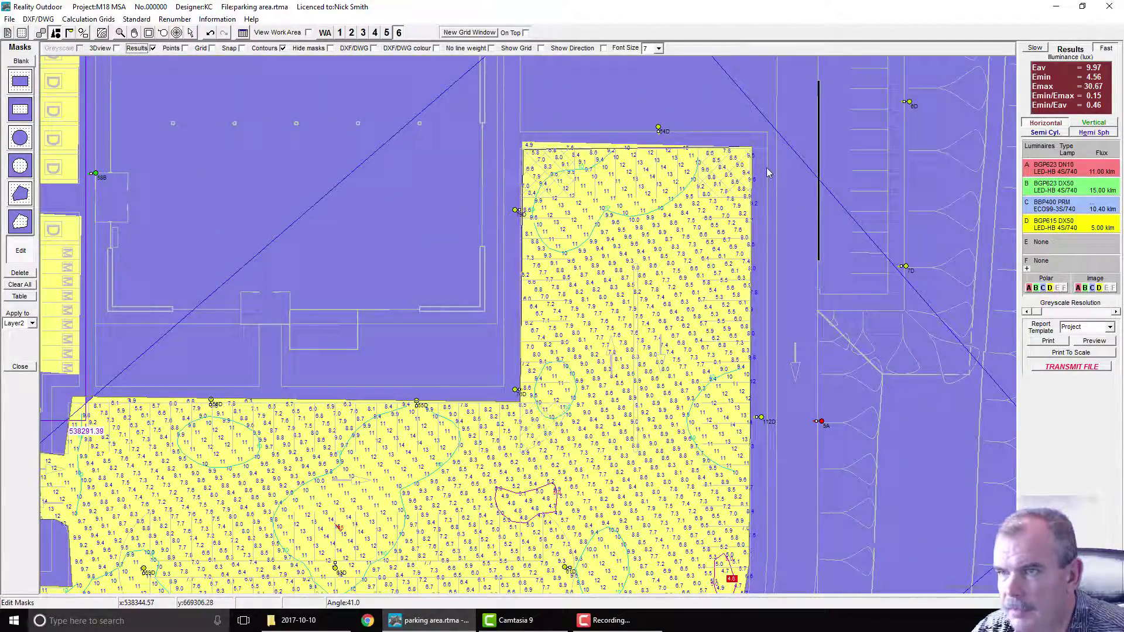
scroll(768, 201, down, 4)
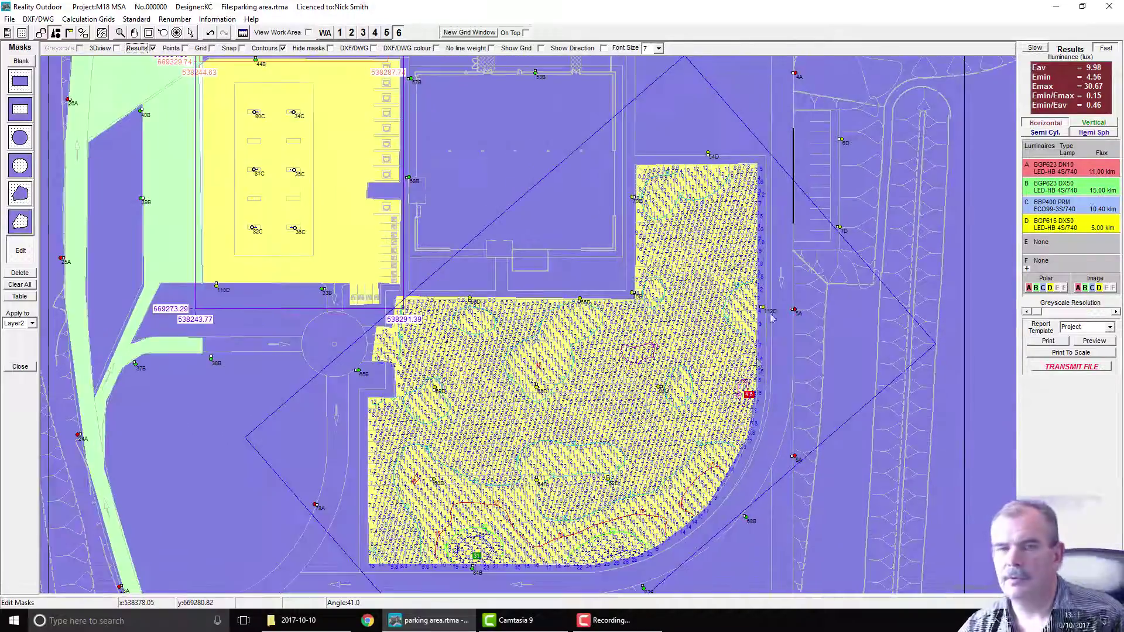
scroll(608, 304, down, 2)
scroll(608, 305, up, 2)
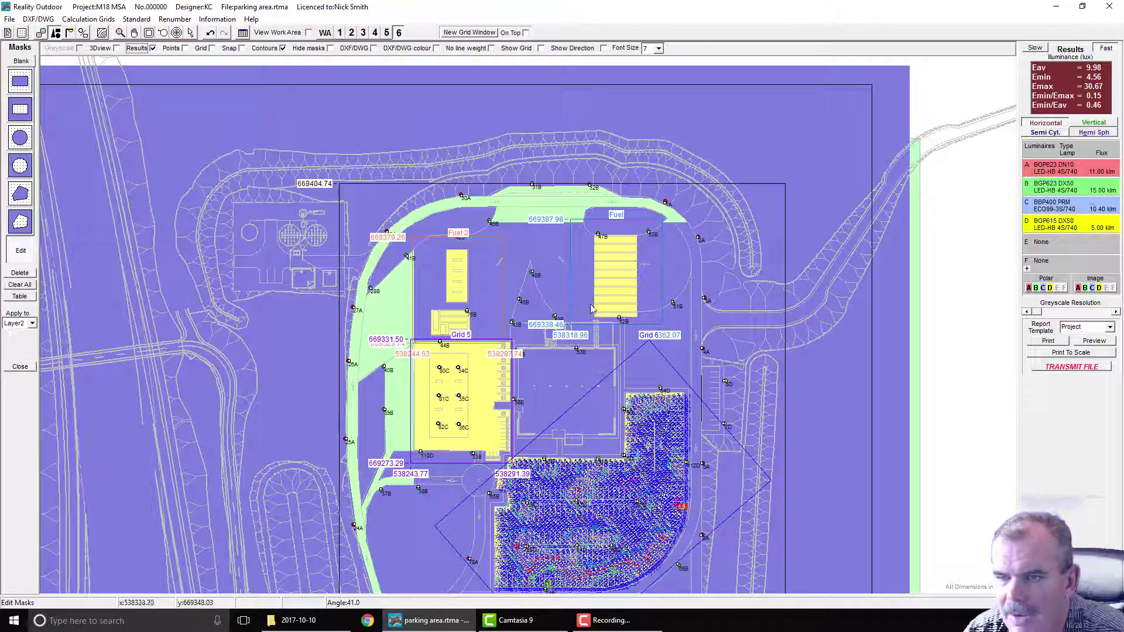
scroll(553, 275, down, 4)
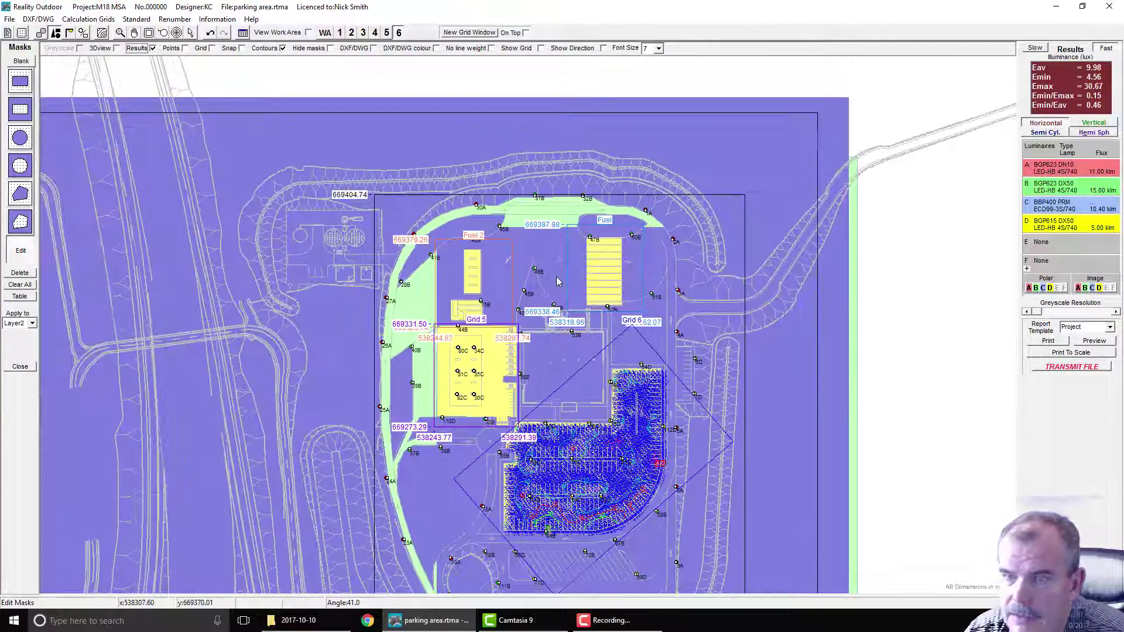
- Pan to the roundabouts and view Grid 2's results, then Grid 1's (Eav 20.05, Emin 8.01, Emax 56.31 lux)
drag(585, 369, 417, 477)
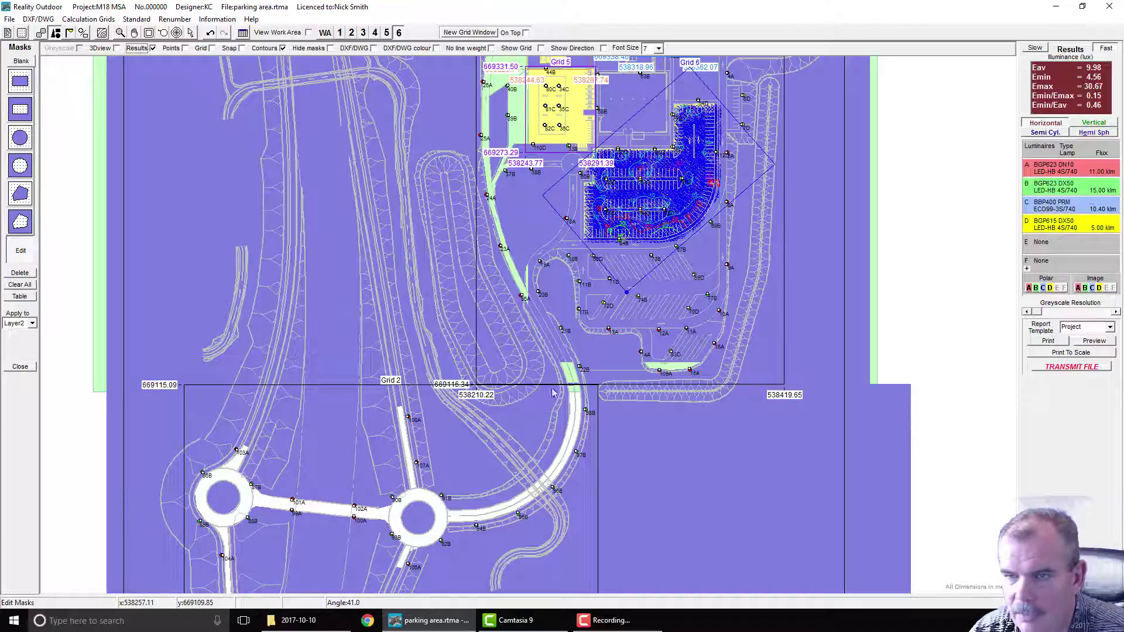
click(351, 33)
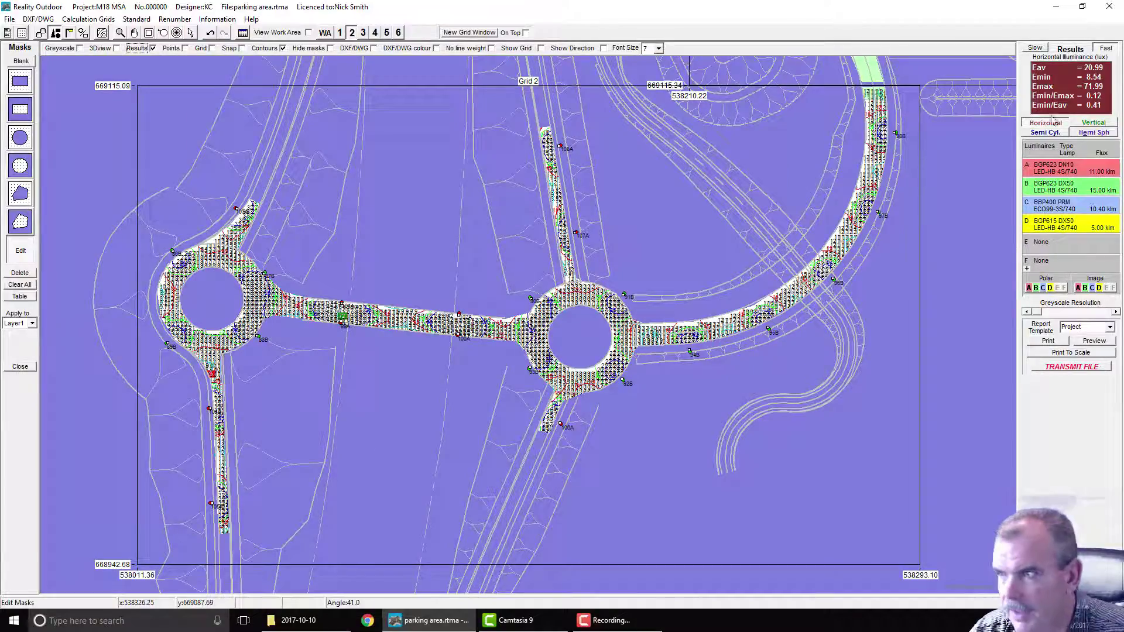
click(340, 33)
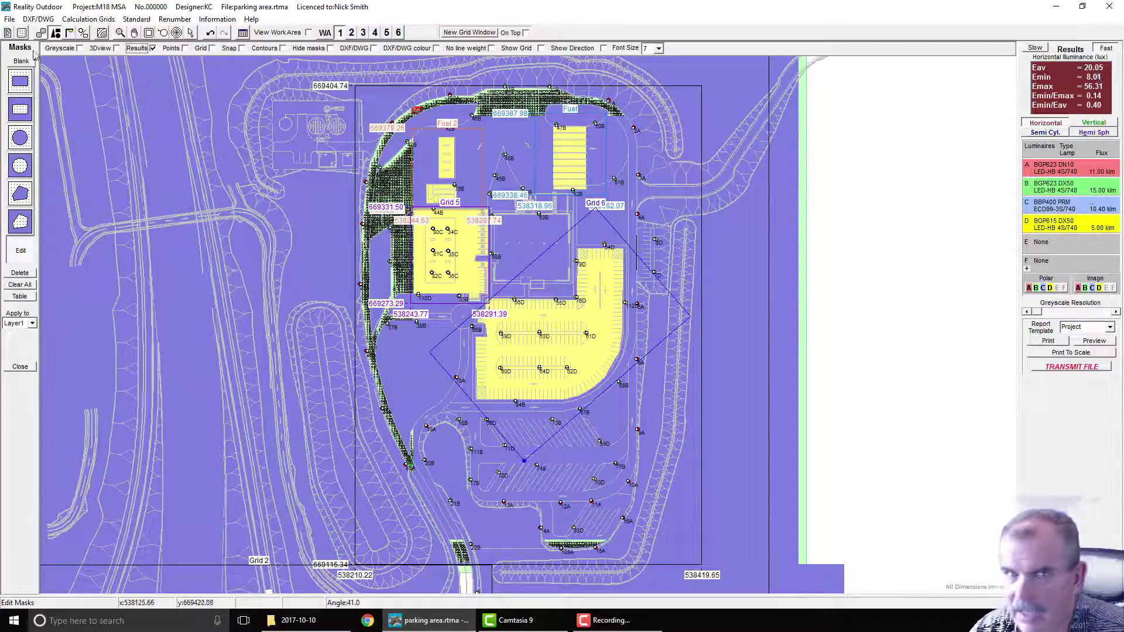
- Review Grid 1's area settings, then display the Fuel grid's results (Eav 17.04, Emin 9.22, Emax 30.93 lux)
click(40, 33)
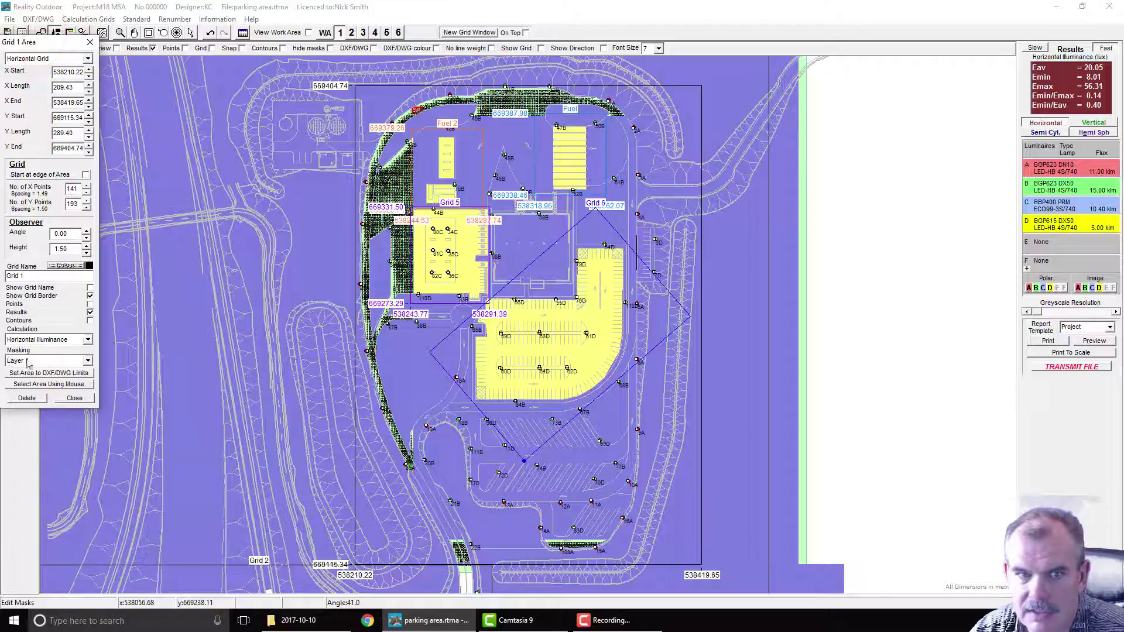
click(75, 398)
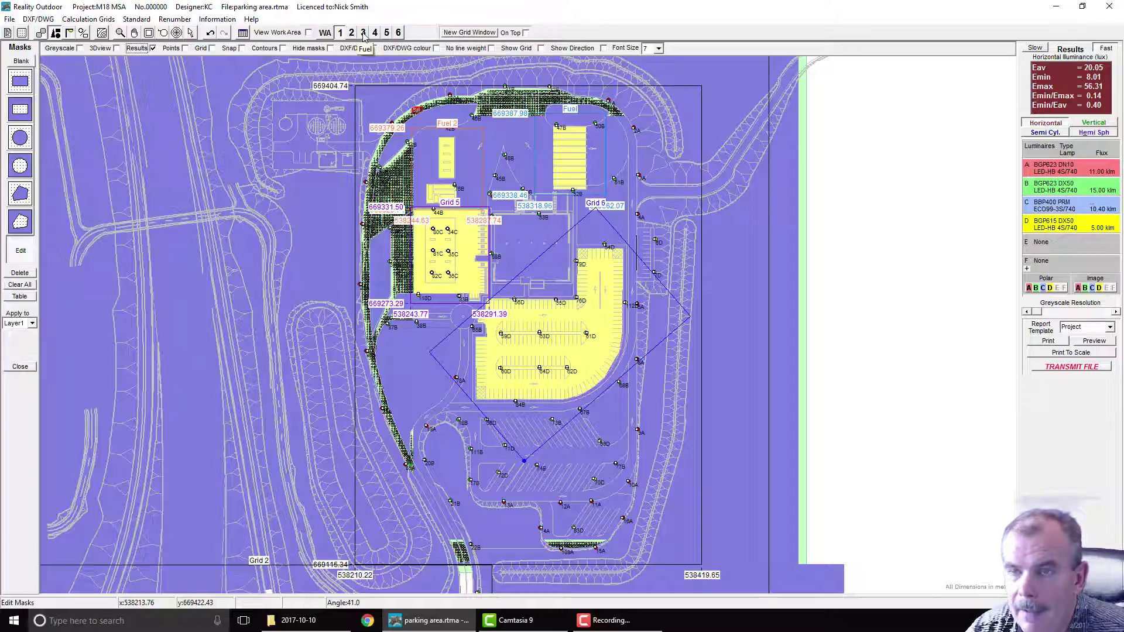
click(363, 33)
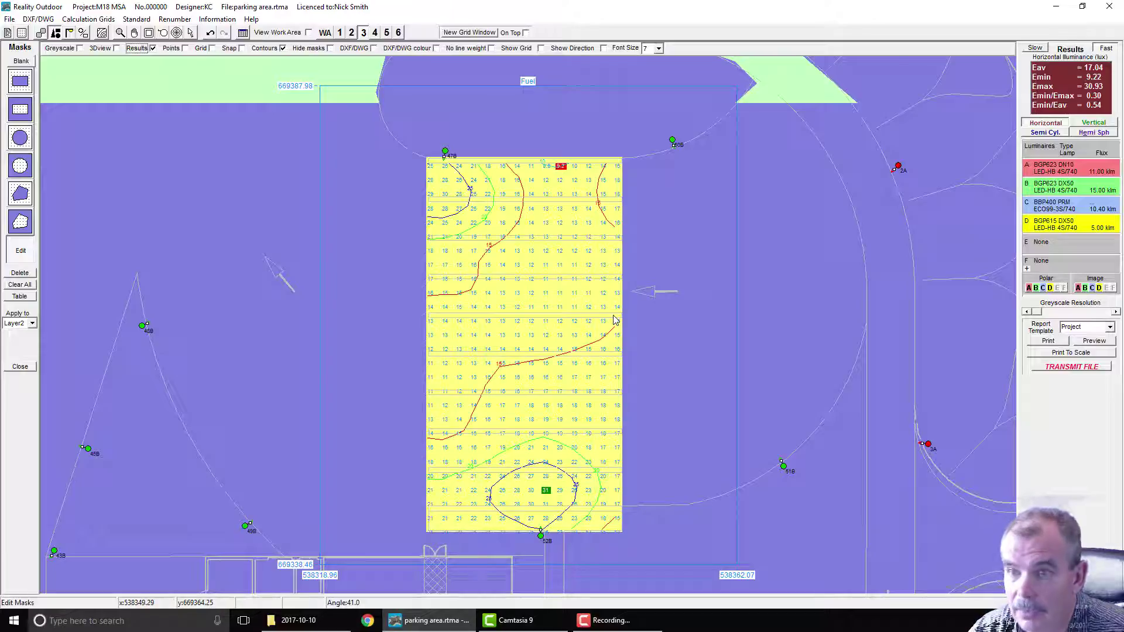
scroll(589, 306, down, 3)
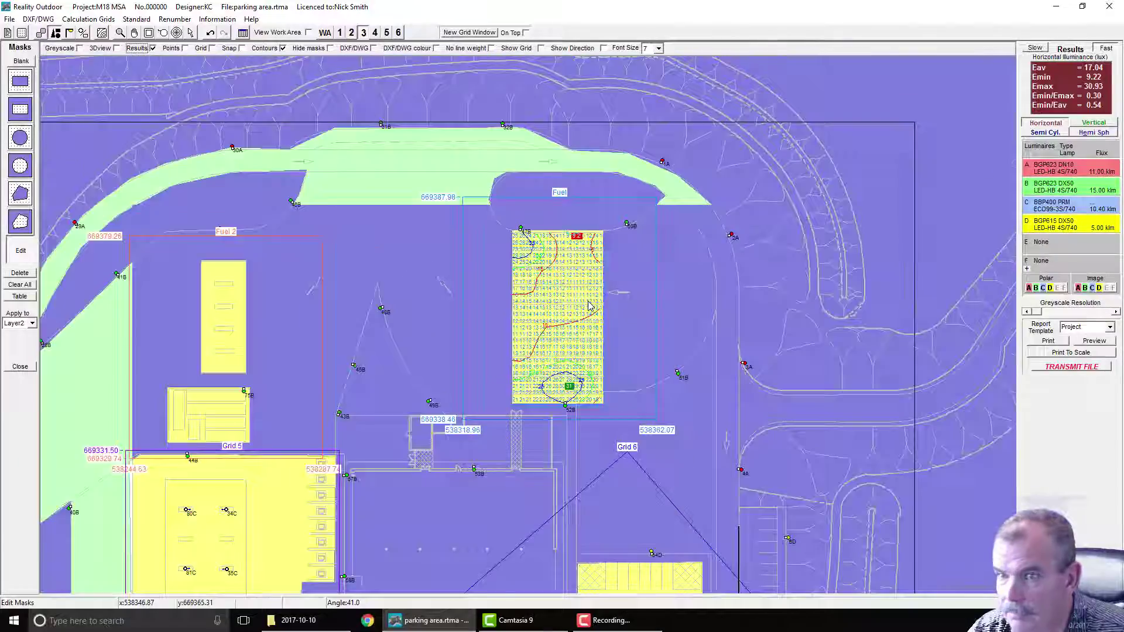
scroll(588, 306, down, 2)
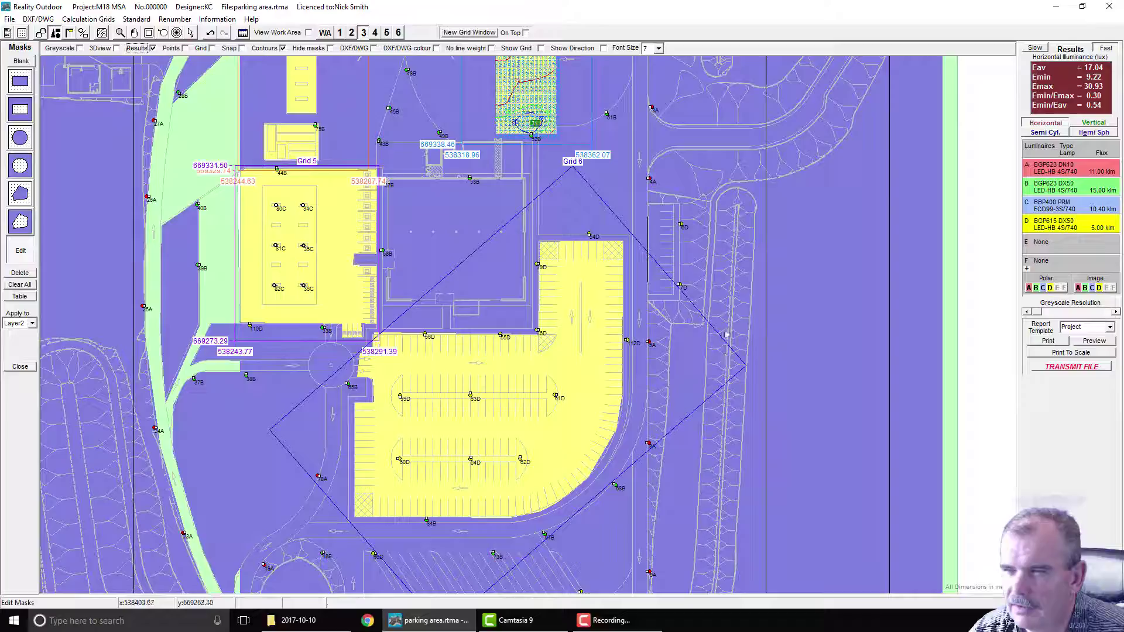
scroll(596, 339, down, 3)
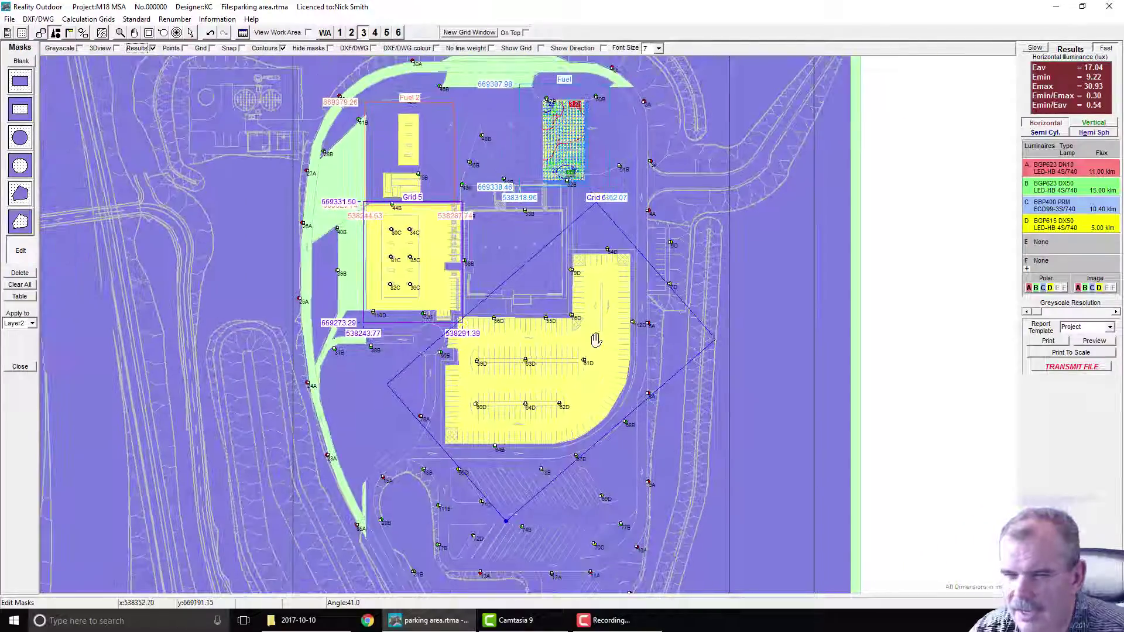
scroll(595, 339, down, 3)
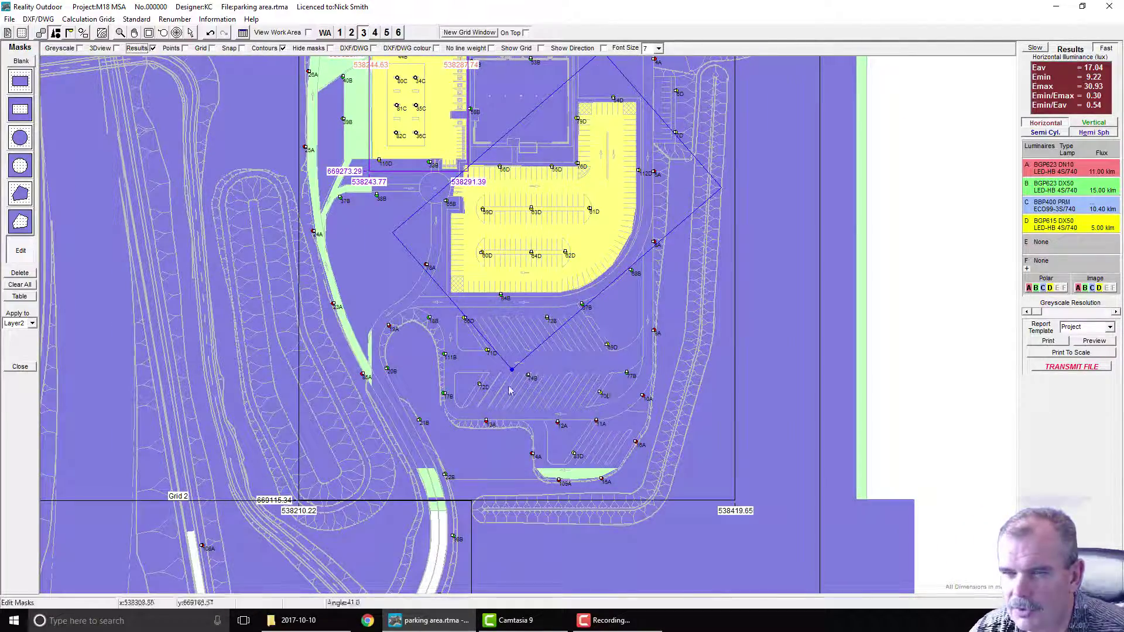